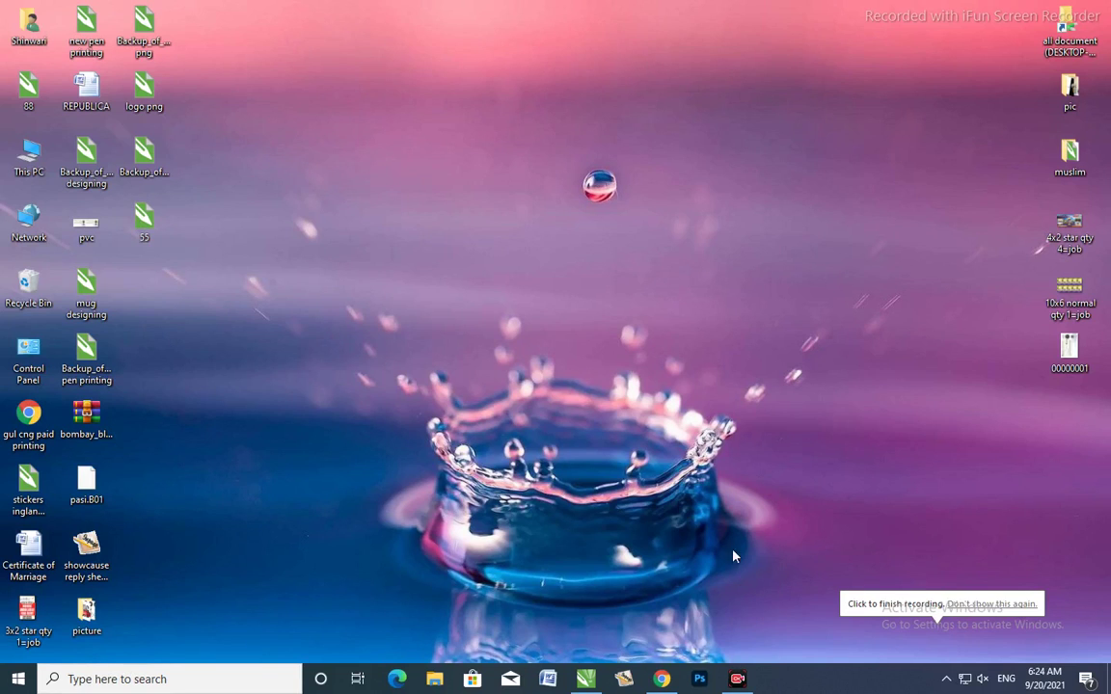
Step: Start a new blank CorelDRAW document
{"action": "left_click", "coordinate": [585, 678]}
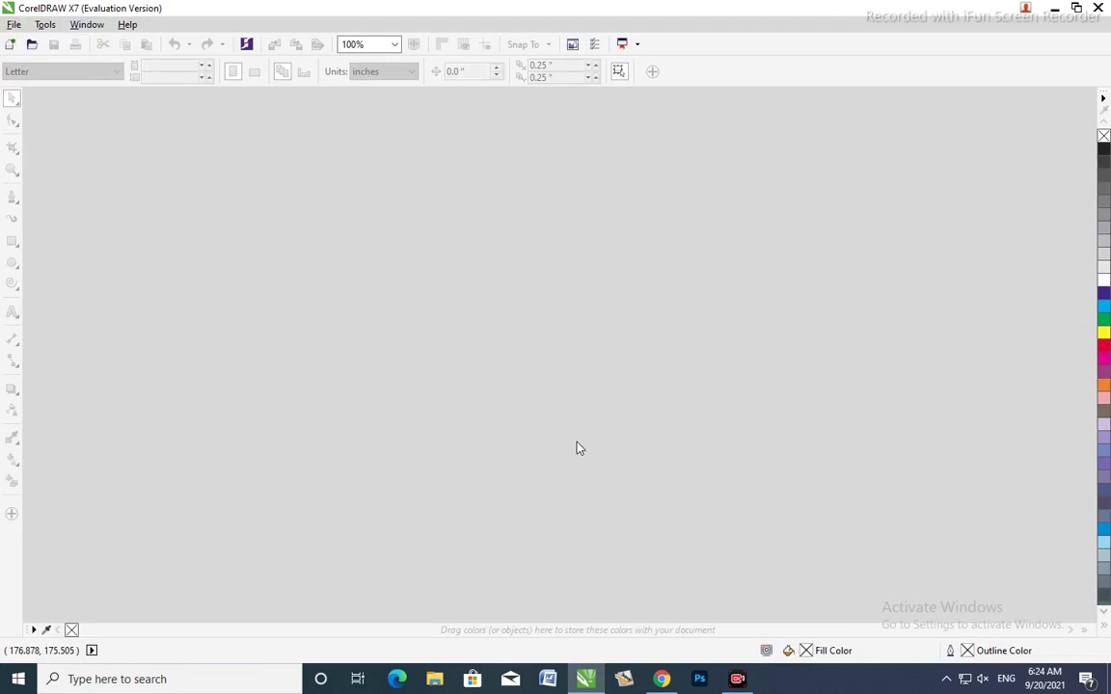
{"action": "left_click", "coordinate": [12, 25]}
{"action": "left_click", "coordinate": [34, 40]}
{"action": "left_click", "coordinate": [548, 494]}
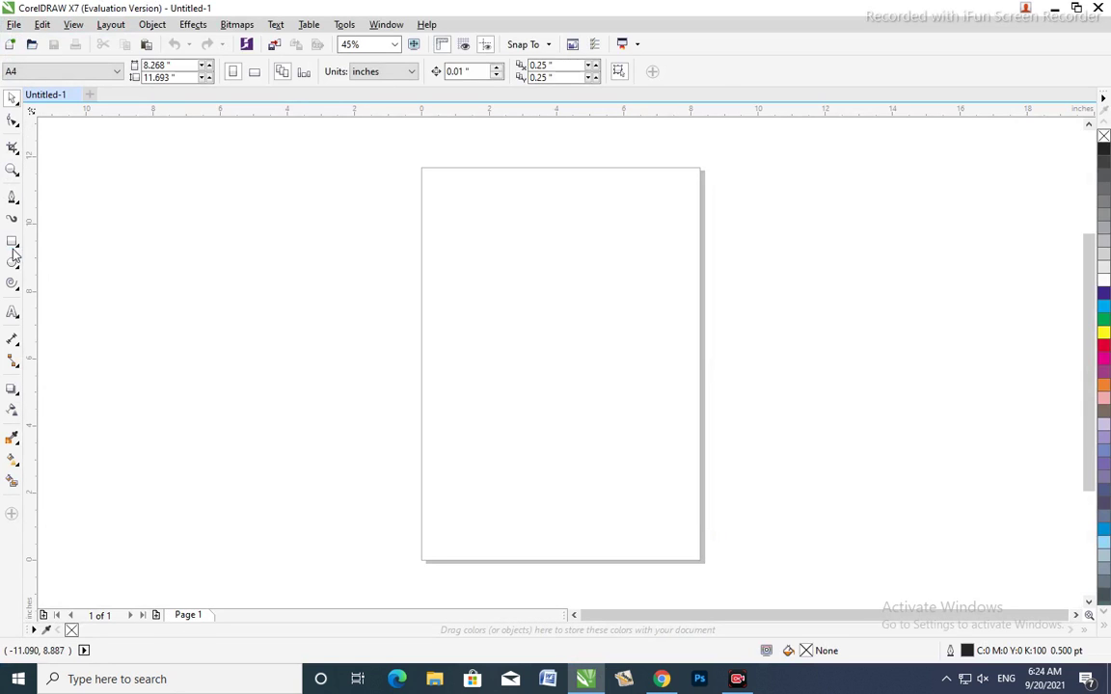
Step: Draw a 6.494-inch square with a 5.089-inch inner copy outlined at 3 pt
{"action": "key", "text": "F6"}
{"action": "left_click_drag", "start_coordinate": [446, 253], "coordinate": [664, 471]}
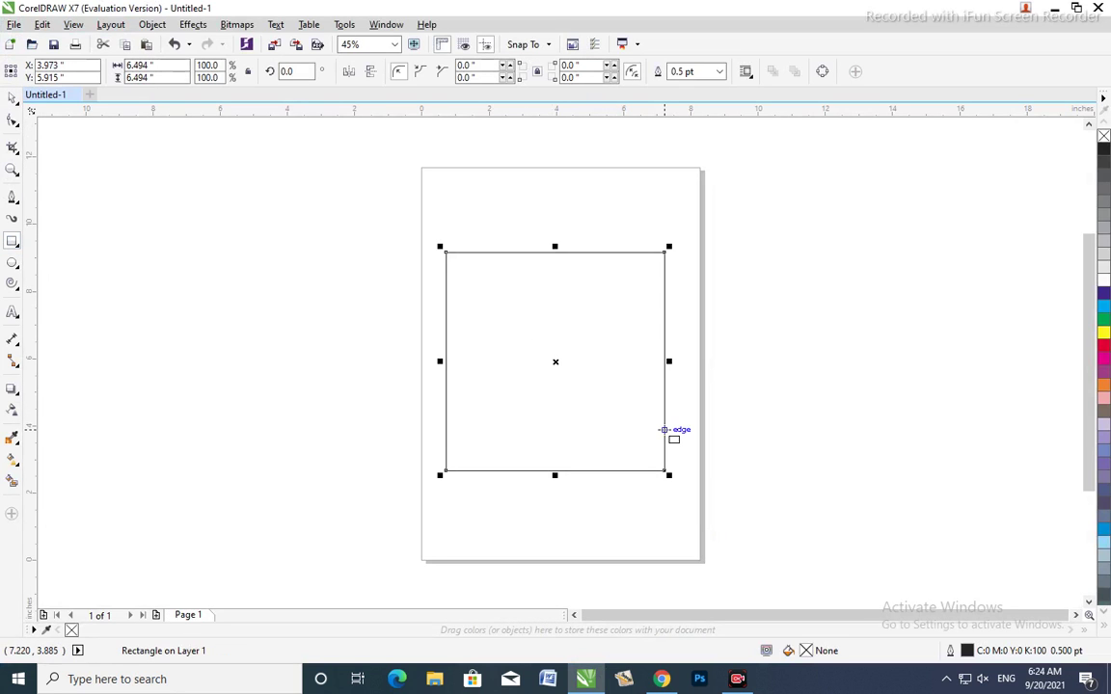
{"action": "key", "text": "shift+F2"}
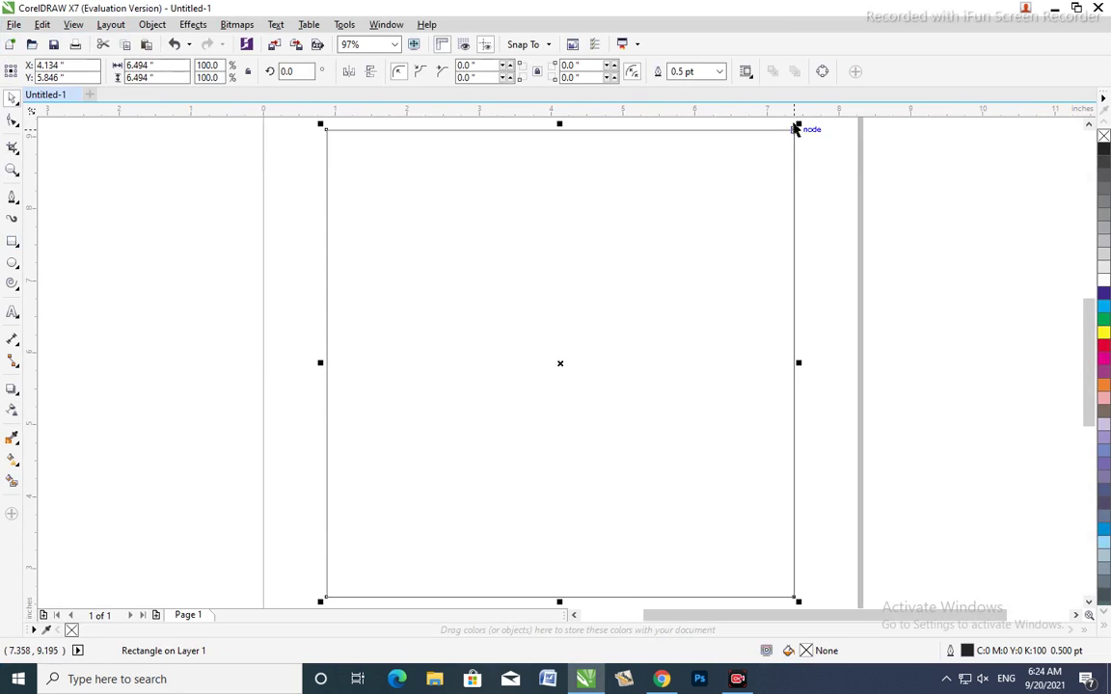
{"action": "left_click_drag", "start_coordinate": [797, 128], "coordinate": [758, 173]}
{"action": "key", "text": "F12"}
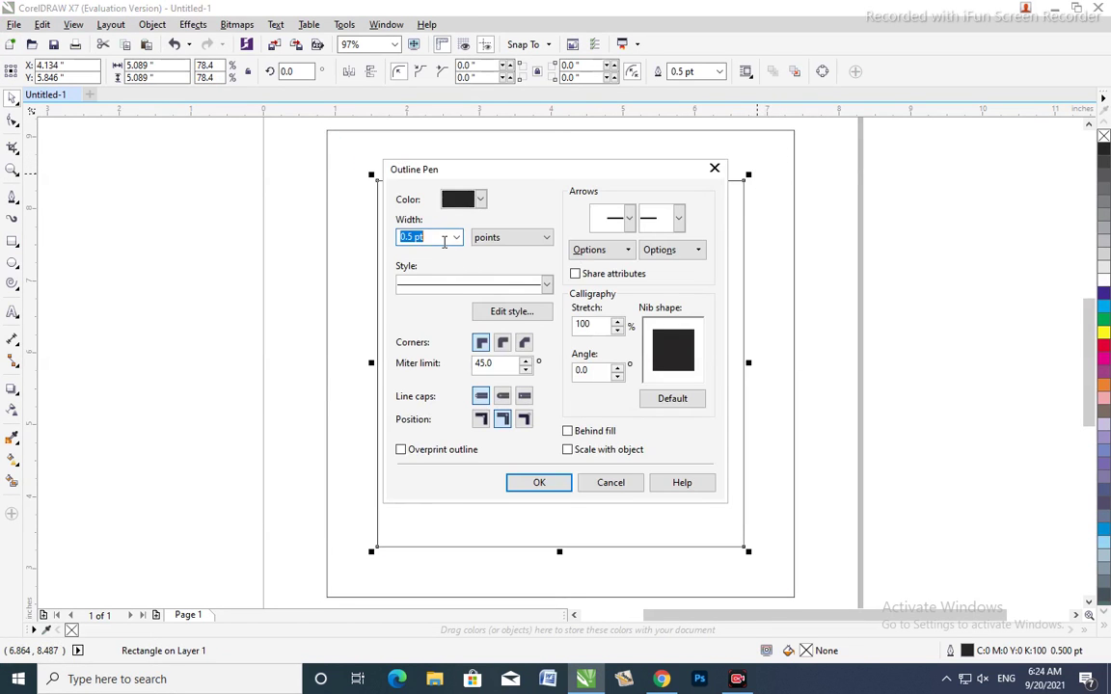
{"action": "key", "text": "Return"}
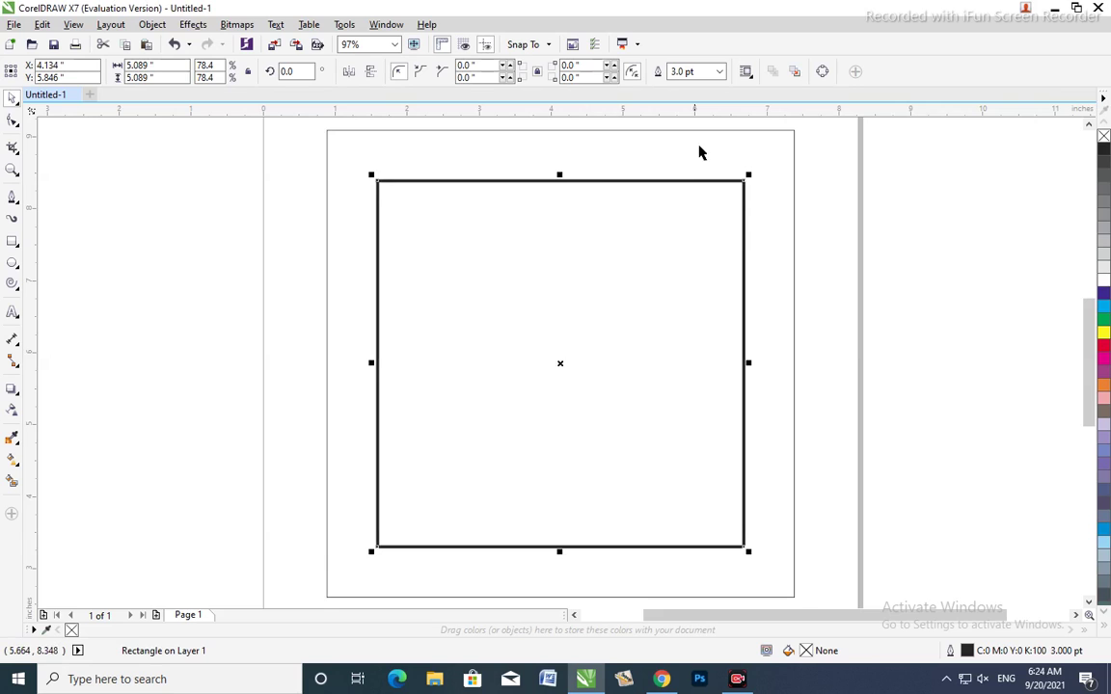
{"action": "key", "text": "ctrl+z"}
Step: Fill the outer square dark teal (C94 M53 Y31 K8)
{"action": "left_click", "coordinate": [1104, 533]}
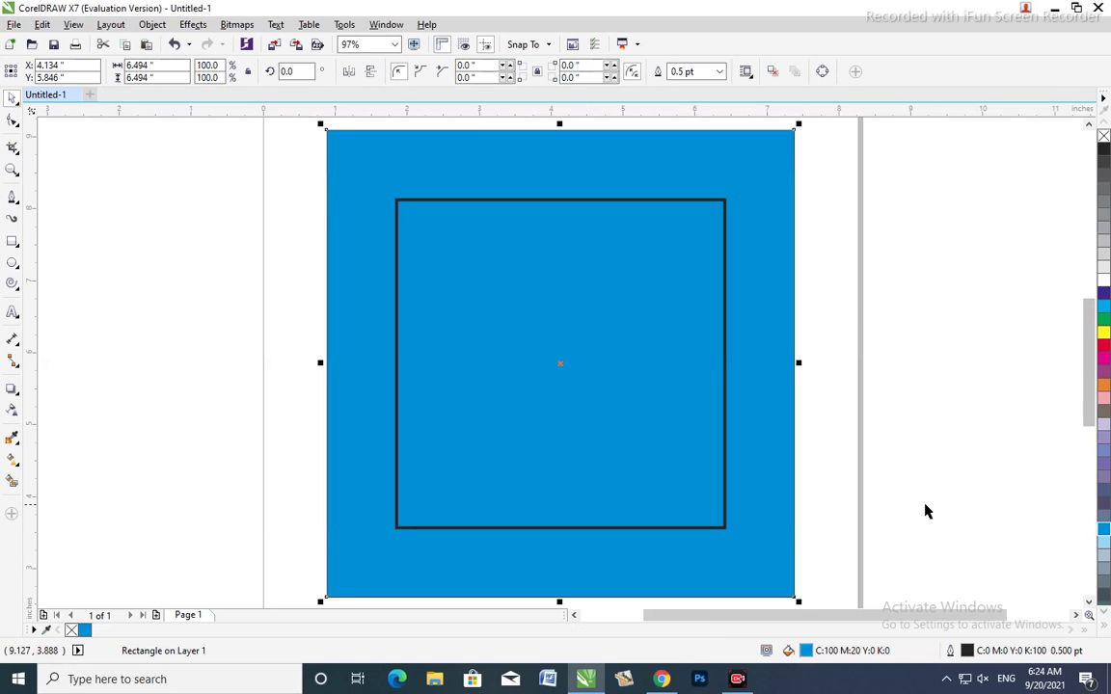
{"action": "key", "text": "shift+F11"}
{"action": "mouse_move", "coordinate": [383, 474]}
{"action": "left_mouse_down"}
{"action": "mouse_move", "coordinate": [342, 461]}
{"action": "mouse_move", "coordinate": [309, 429]}
{"action": "mouse_move", "coordinate": [342, 456]}
{"action": "mouse_move", "coordinate": [377, 452]}
{"action": "left_mouse_up"}
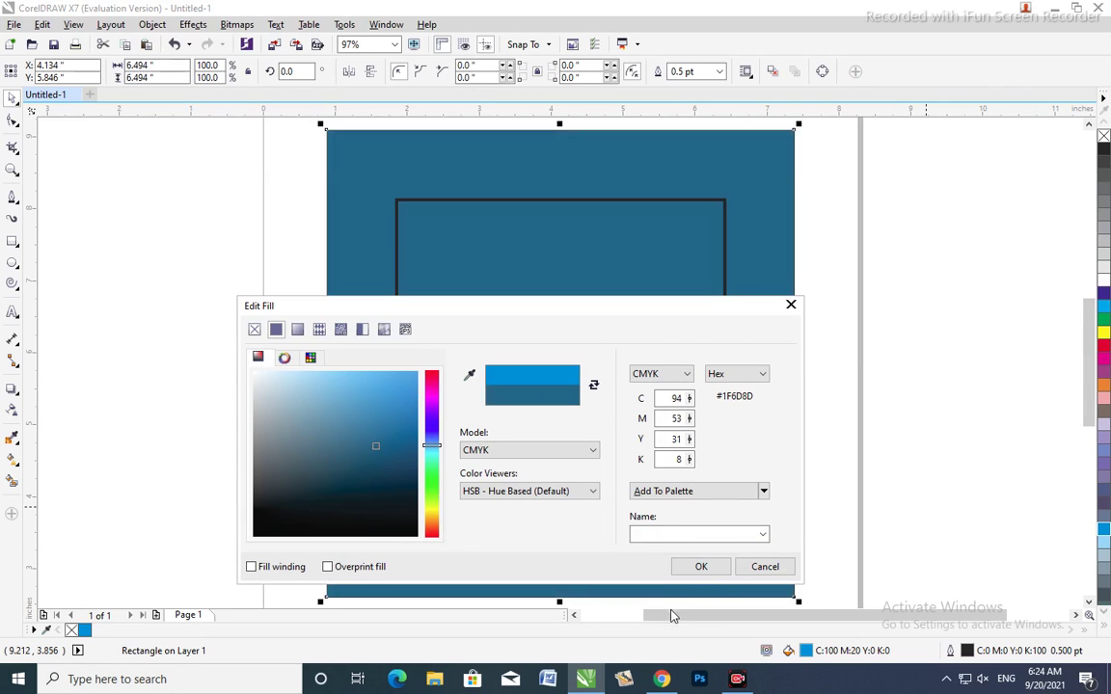
{"action": "left_click", "coordinate": [701, 566]}
Step: Give the inner square a white outline
{"action": "left_click", "coordinate": [559, 201]}
{"action": "right_click", "coordinate": [1104, 281]}
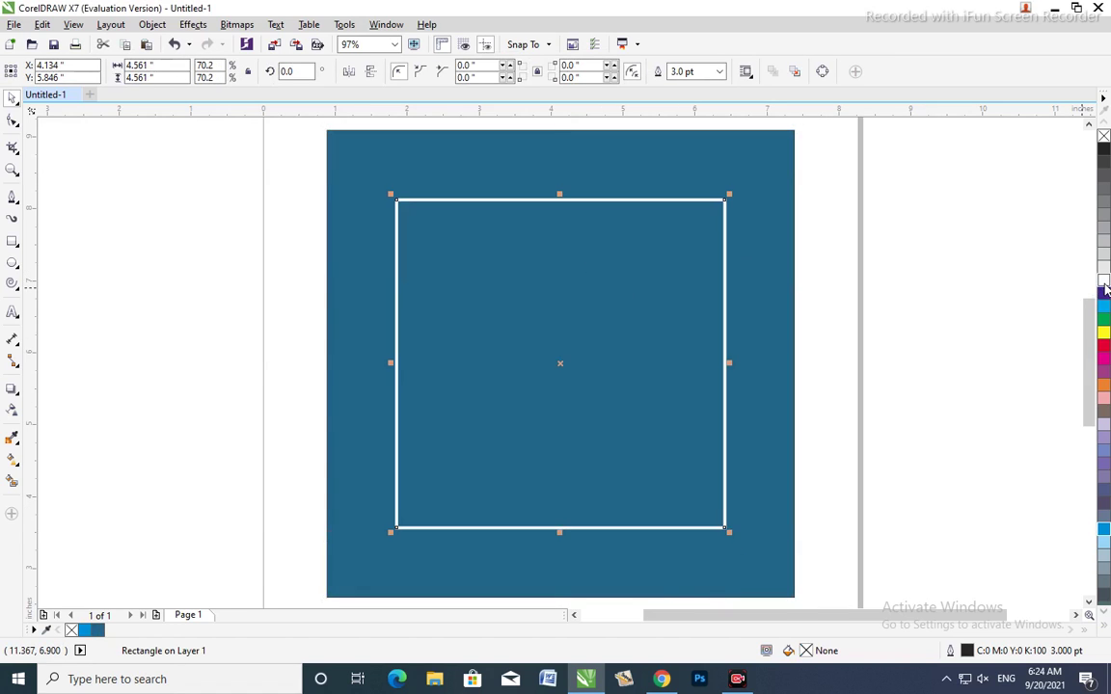
{"action": "left_click", "coordinate": [810, 341]}
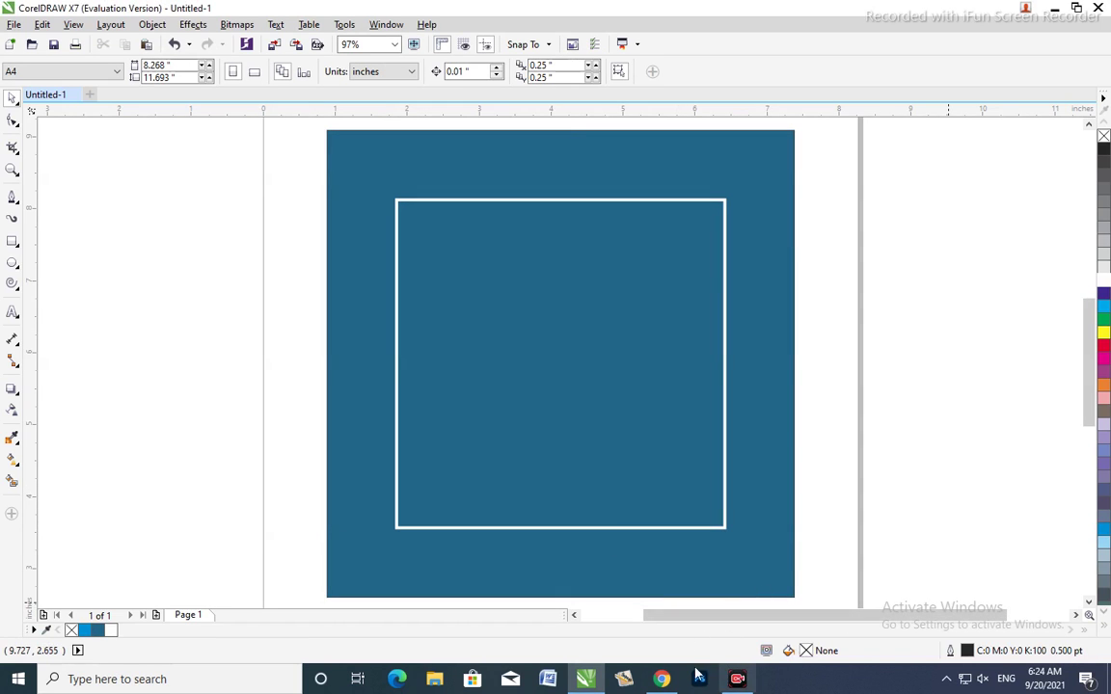
{"action": "left_click", "coordinate": [662, 679]}
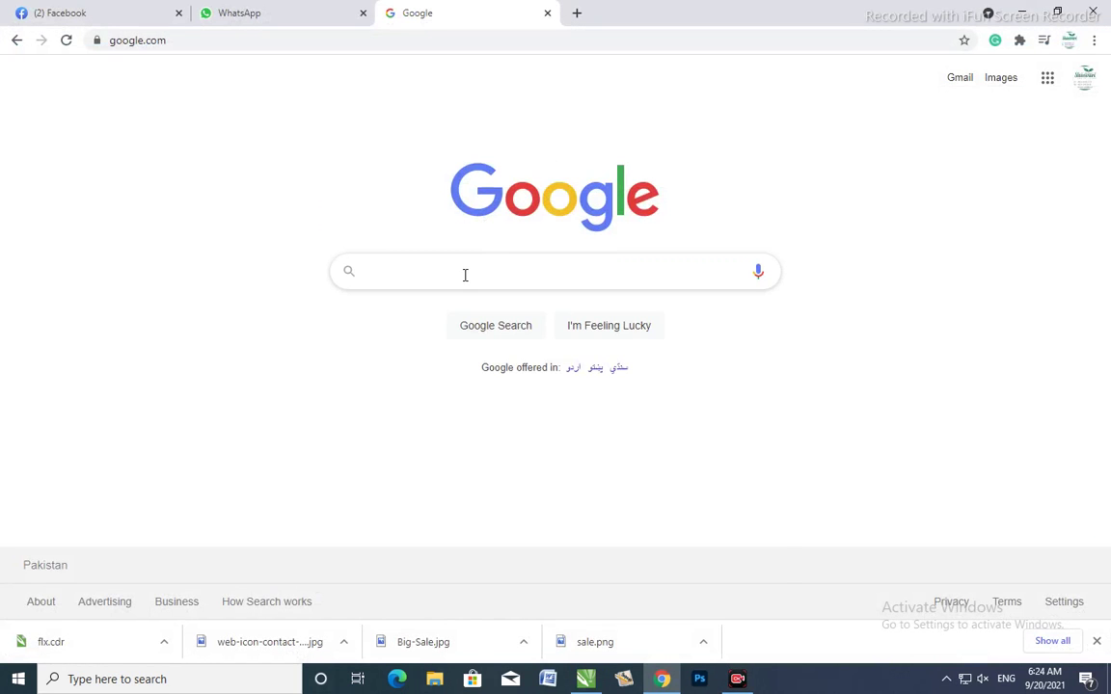
Step: Search Google Images for 'brush png' and preview a transparent black brush
{"action": "left_click", "coordinate": [464, 274]}
{"action": "type", "text": "rush"}
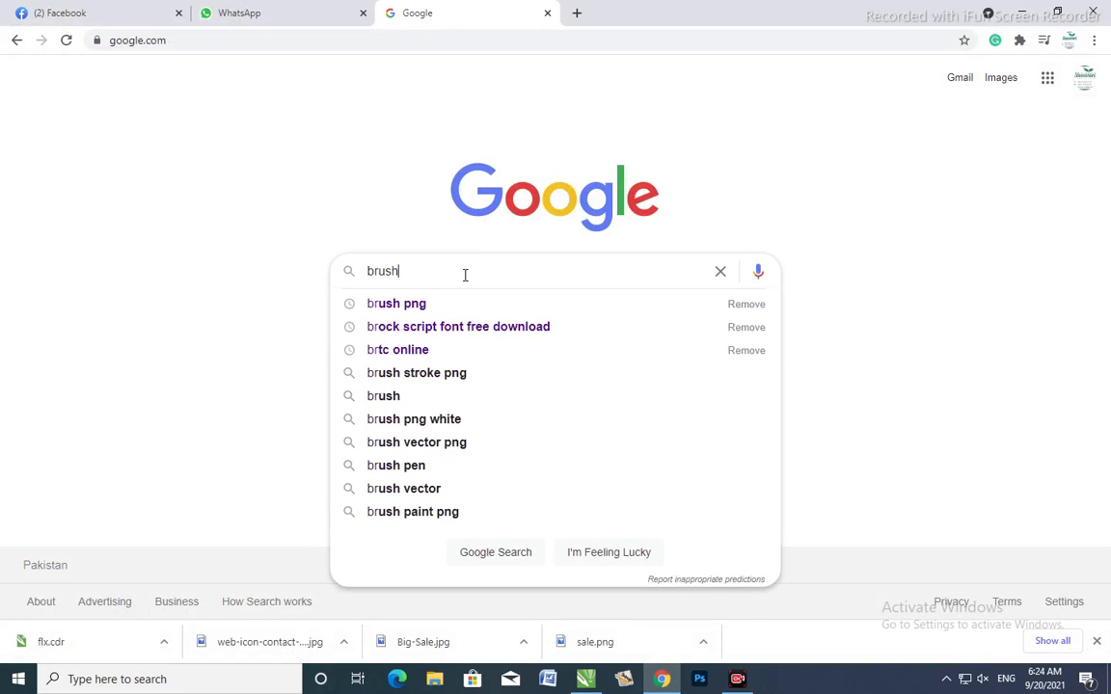
{"action": "type", "text": " png"}
{"action": "key", "text": "Return"}
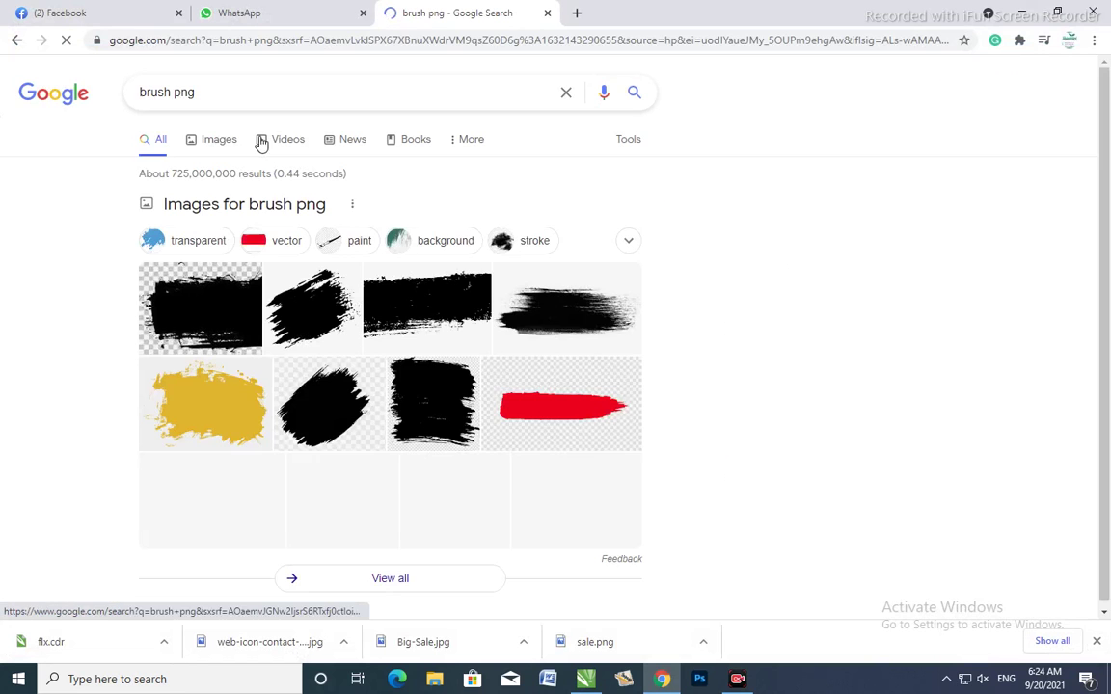
{"action": "left_click", "coordinate": [253, 140]}
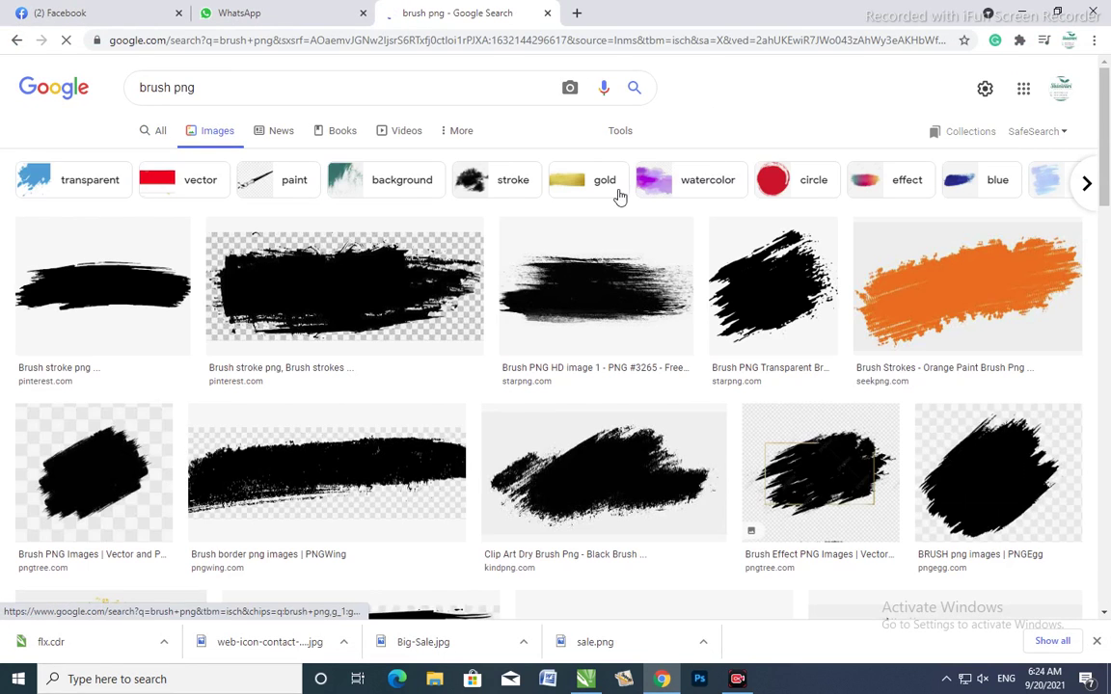
{"action": "scroll", "coordinate": [445, 275], "scroll_direction": "down", "scroll_amount": 1}
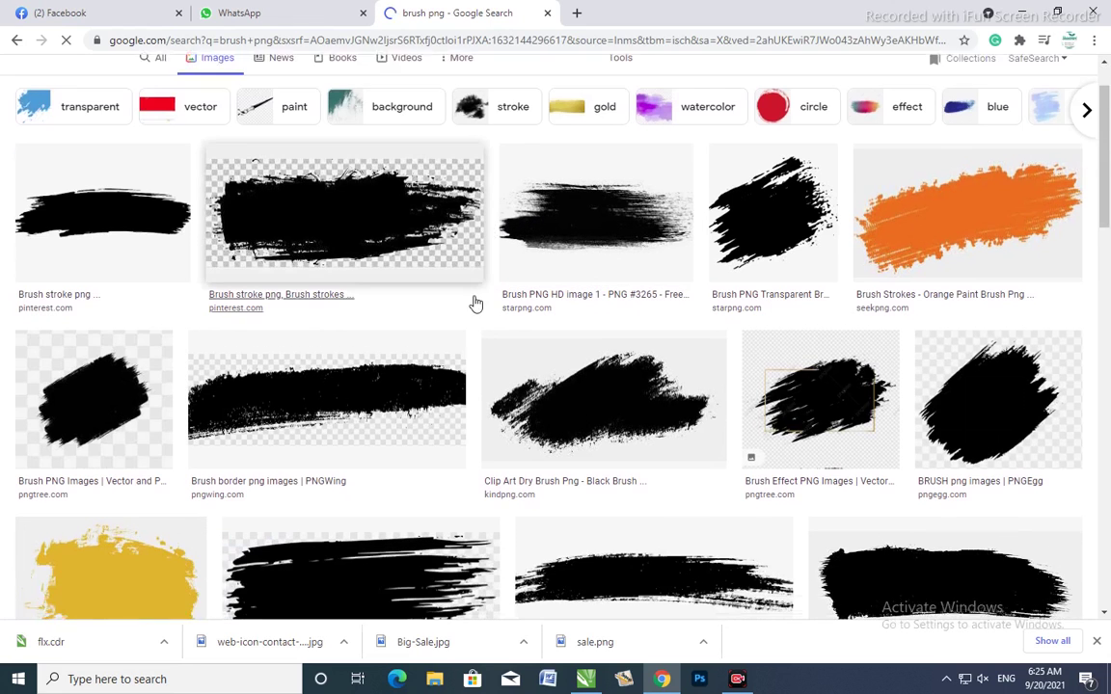
{"action": "left_click", "coordinate": [783, 198]}
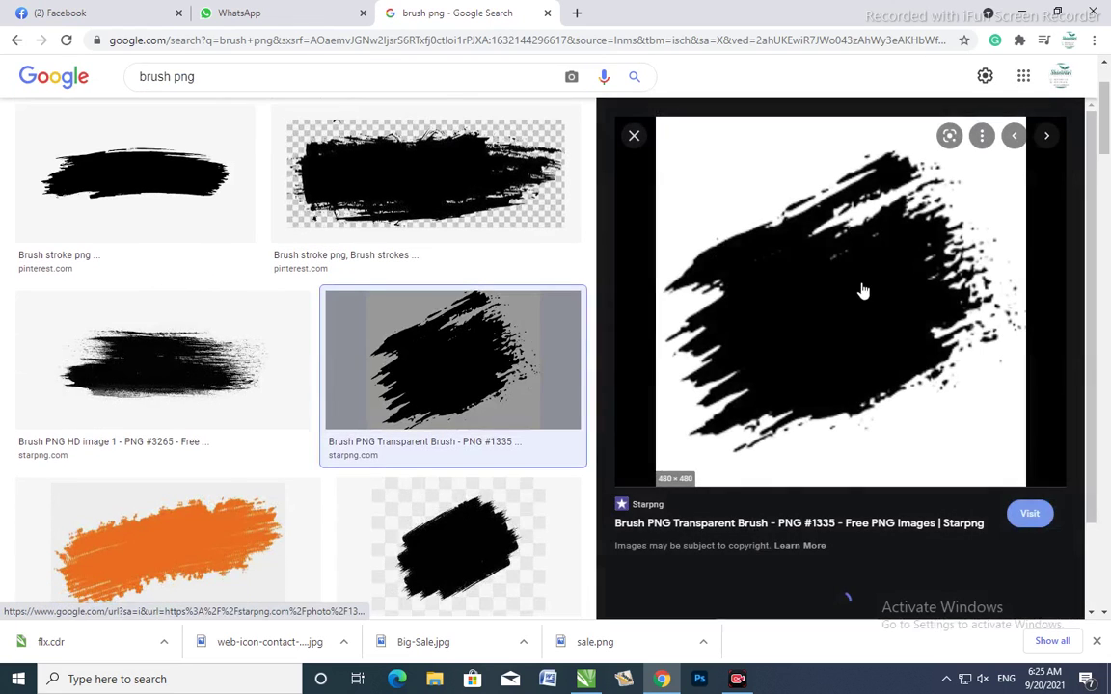
Step: Save the brush PNG to the Desktop and drag it into the design
{"action": "right_click", "coordinate": [806, 319]}
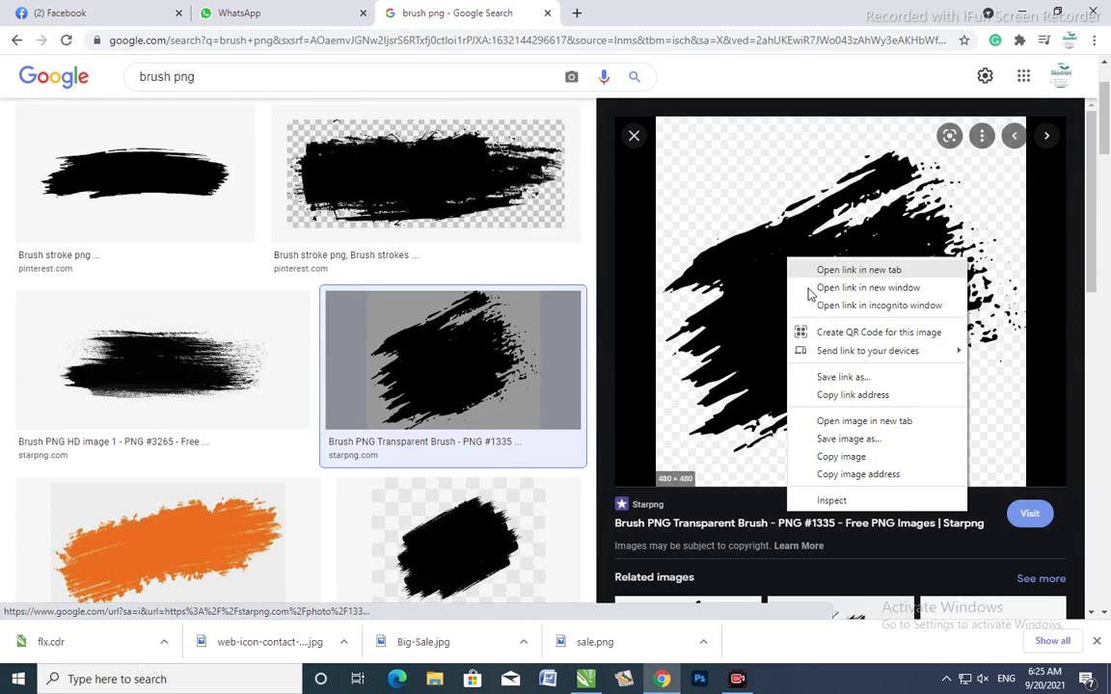
{"action": "left_click", "coordinate": [854, 453]}
{"action": "scroll", "coordinate": [180, 193], "scroll_direction": "up", "scroll_amount": 2}
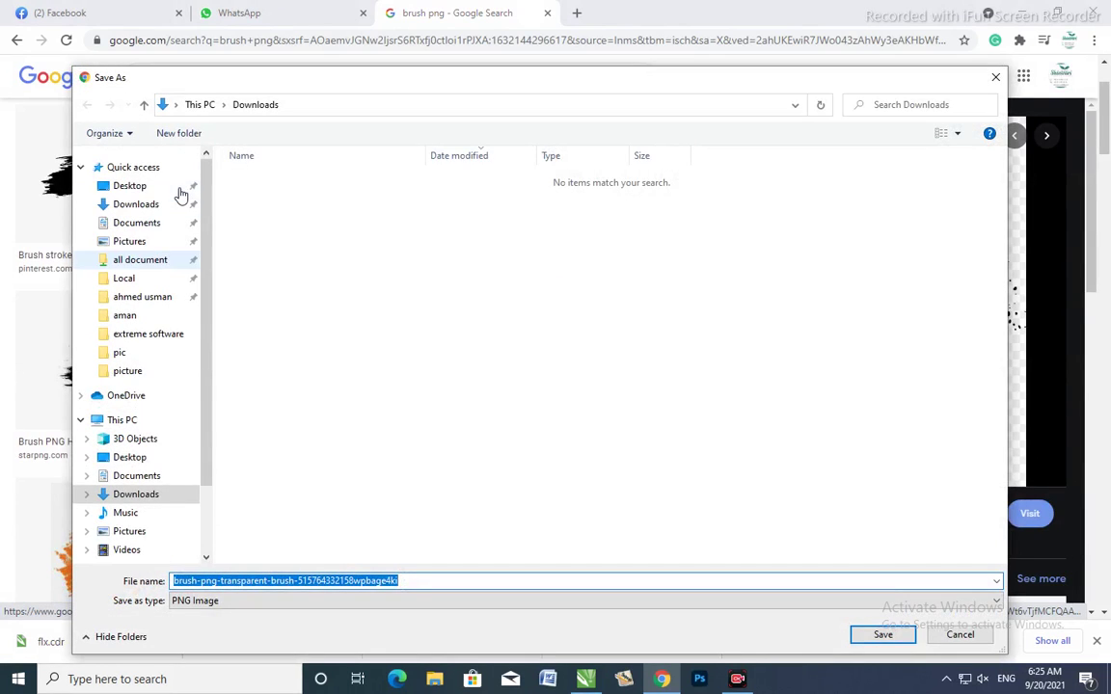
{"action": "left_click", "coordinate": [164, 187]}
{"action": "left_click", "coordinate": [883, 635]}
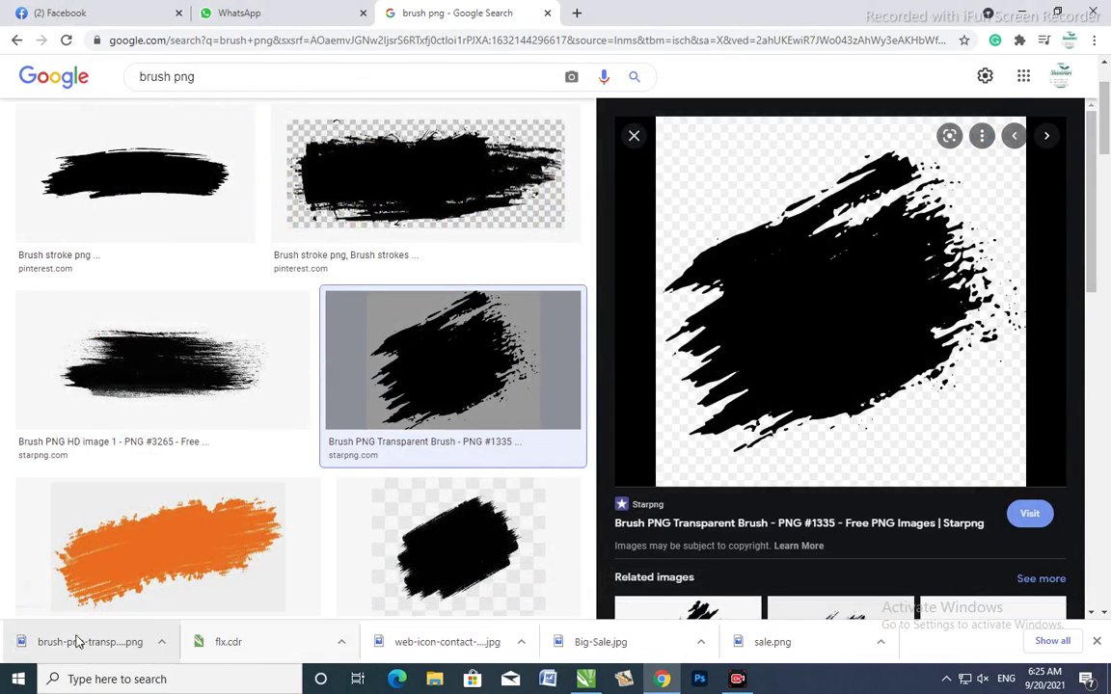
{"action": "mouse_move", "coordinate": [74, 639]}
{"action": "left_mouse_down"}
{"action": "mouse_move", "coordinate": [283, 682]}
{"action": "mouse_move", "coordinate": [579, 385]}
{"action": "left_mouse_up"}
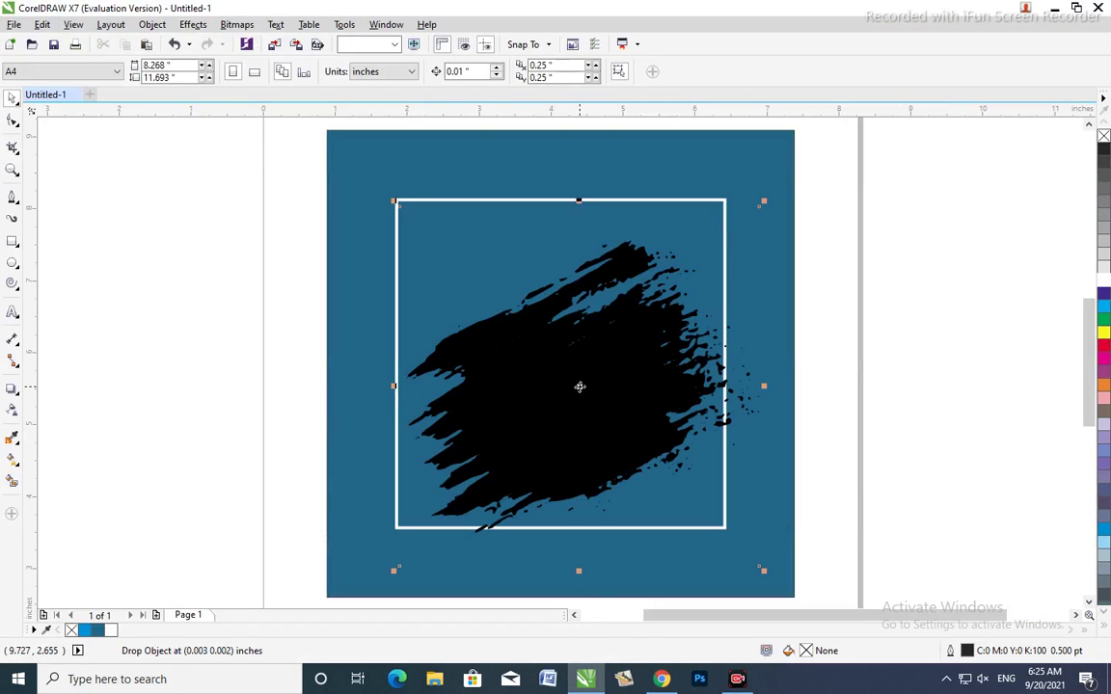
Step: Quick Trace the brush bitmap into vector shapes and delete the original bitmap
{"action": "left_click", "coordinate": [521, 72]}
{"action": "left_click", "coordinate": [503, 89]}
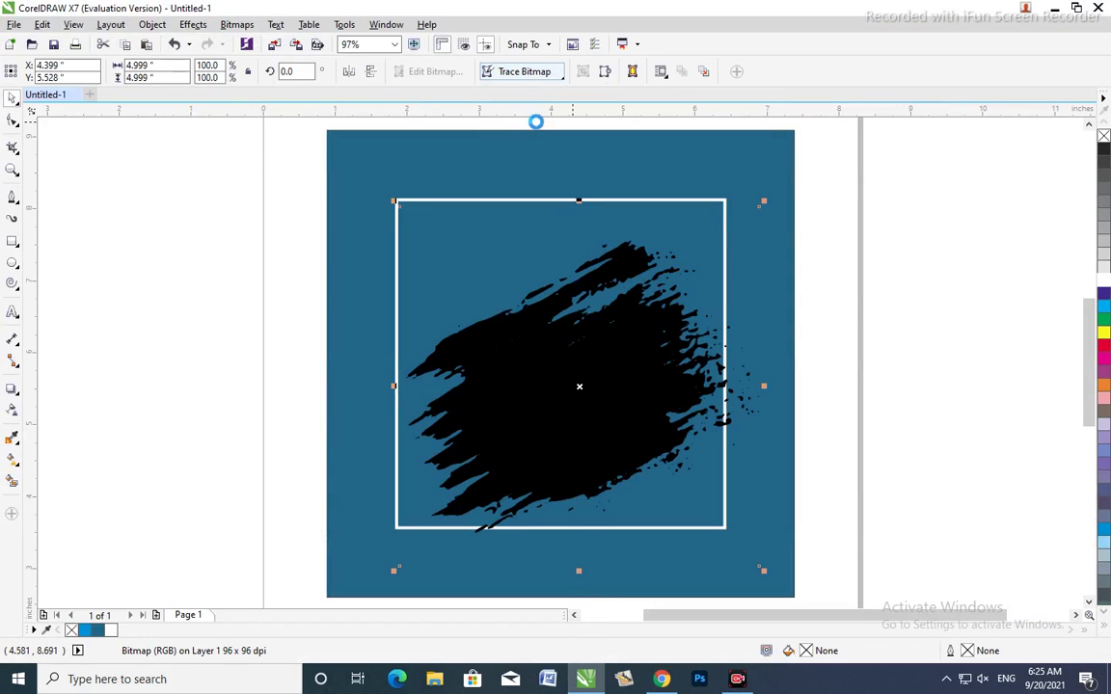
{"action": "scroll", "coordinate": [602, 301], "scroll_direction": "down", "scroll_amount": 3}
{"action": "mouse_move", "coordinate": [598, 309]}
{"action": "left_mouse_down"}
{"action": "mouse_move", "coordinate": [372, 319]}
{"action": "mouse_move", "coordinate": [538, 384]}
{"action": "left_mouse_up"}
{"action": "left_click", "coordinate": [540, 356]}
{"action": "key", "text": "Delete"}
{"action": "key", "text": "z"}
{"action": "left_click_drag", "start_coordinate": [447, 235], "coordinate": [718, 432]}
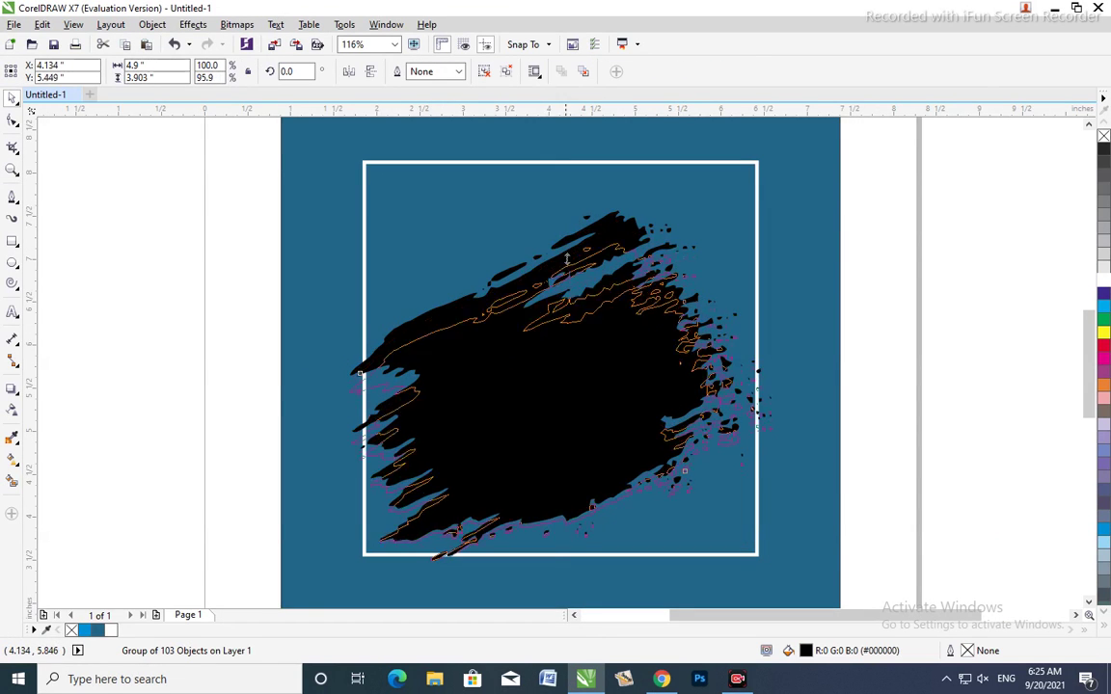
Step: Scale the traced brush to about 121% width, 63.5% height, and place a copy higher
{"action": "left_click_drag", "start_coordinate": [559, 203], "coordinate": [559, 285]}
{"action": "left_click_drag", "start_coordinate": [798, 429], "coordinate": [884, 425]}
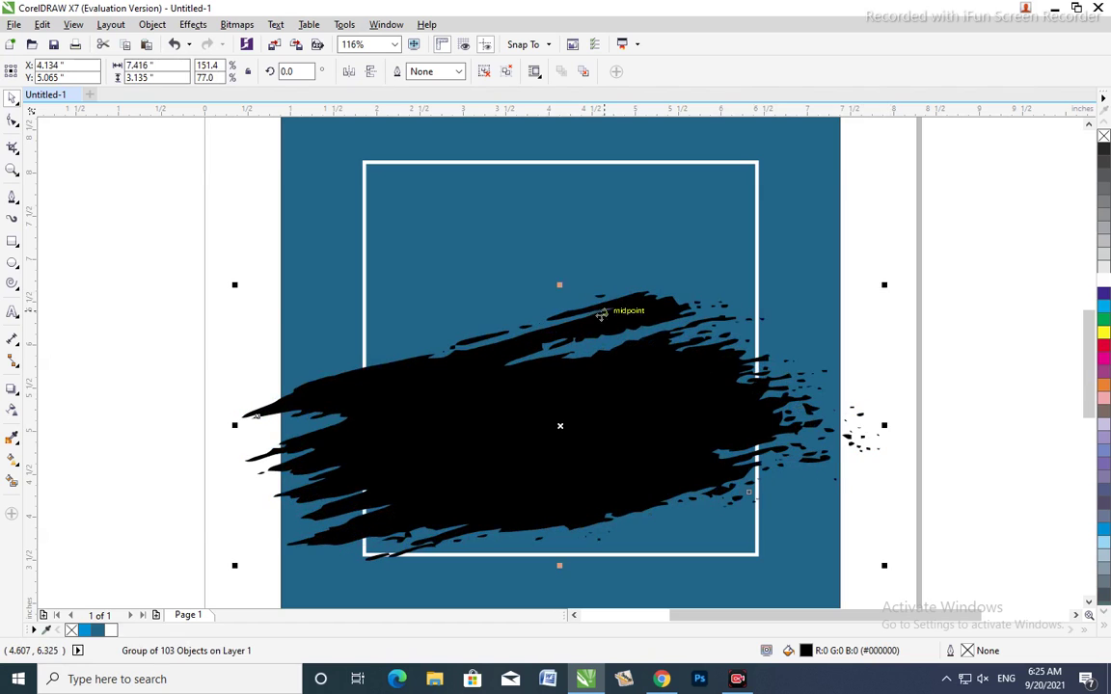
{"action": "left_click_drag", "start_coordinate": [558, 283], "coordinate": [559, 335]}
{"action": "left_click_drag", "start_coordinate": [526, 404], "coordinate": [542, 408]}
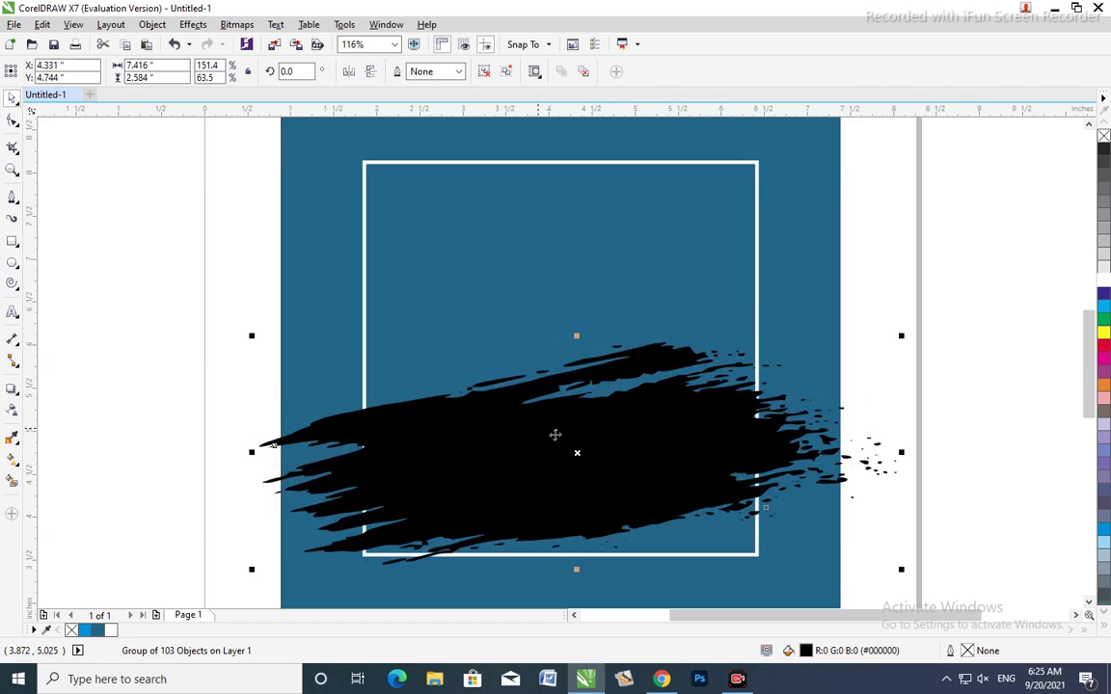
{"action": "left_click_drag", "start_coordinate": [903, 335], "coordinate": [836, 358]}
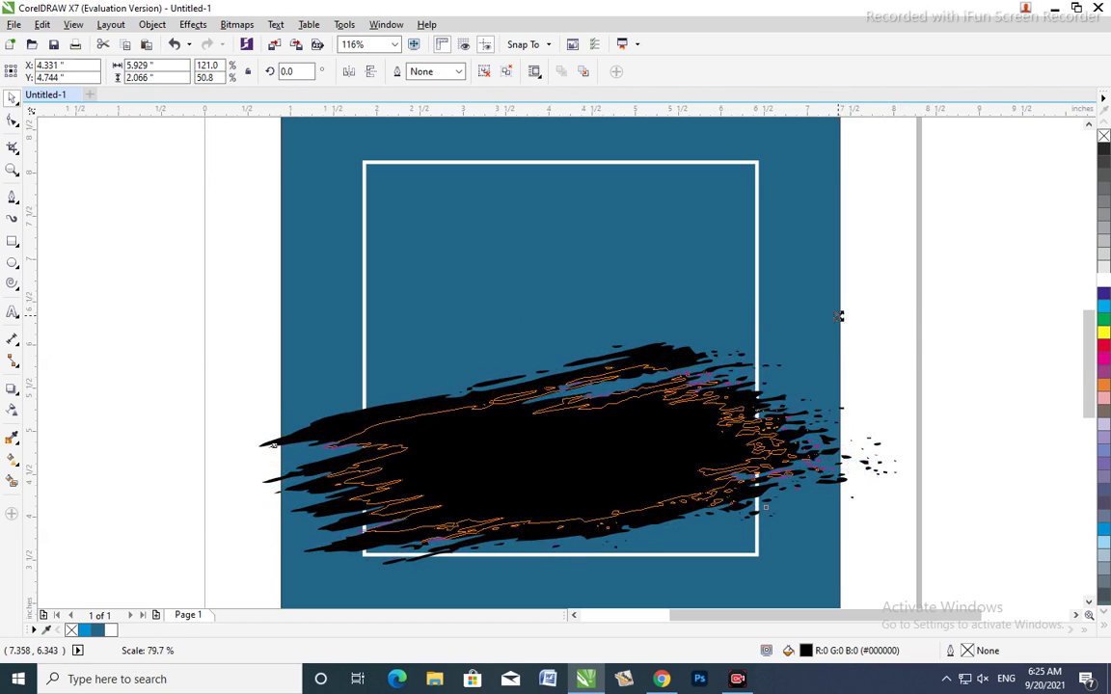
{"action": "mouse_move", "coordinate": [625, 443]}
{"action": "left_mouse_down"}
{"action": "mouse_move", "coordinate": [607, 472]}
{"action": "mouse_move", "coordinate": [634, 330]}
{"action": "mouse_move", "coordinate": [652, 338]}
{"action": "mouse_move", "coordinate": [549, 258]}
{"action": "left_mouse_up"}
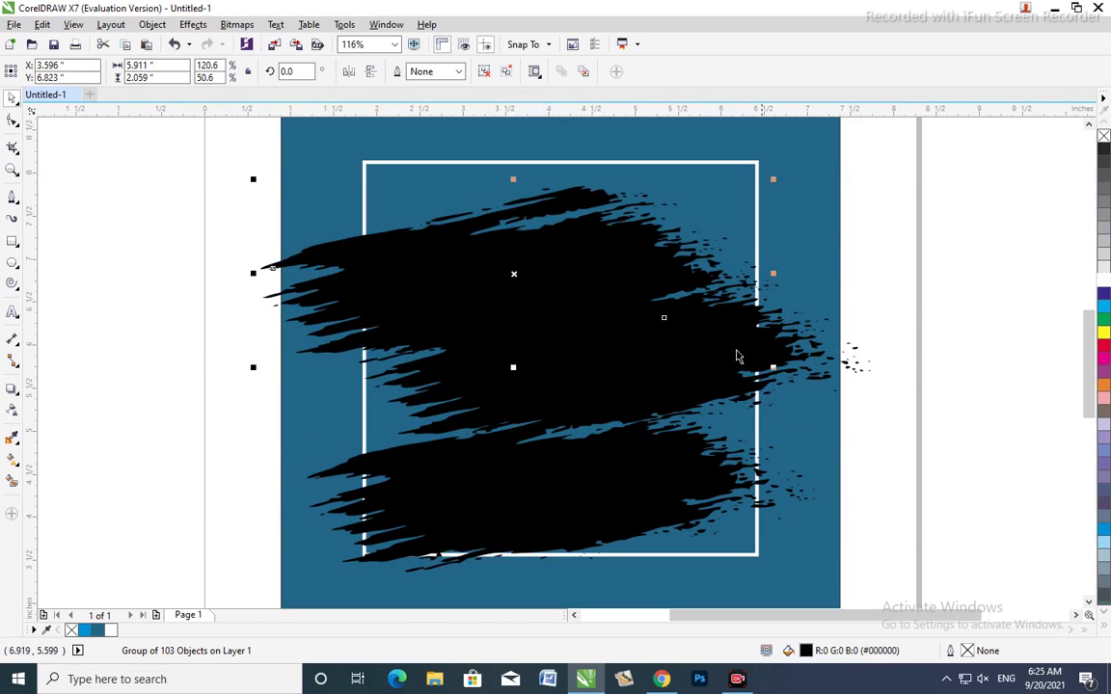
{"action": "left_click", "coordinate": [719, 315]}
{"action": "left_click", "coordinate": [644, 466], "text": "shift"}
Step: Narrow and group the three brush strokes, then stretch the upper stroke wider rightward
{"action": "key", "text": "Escape"}
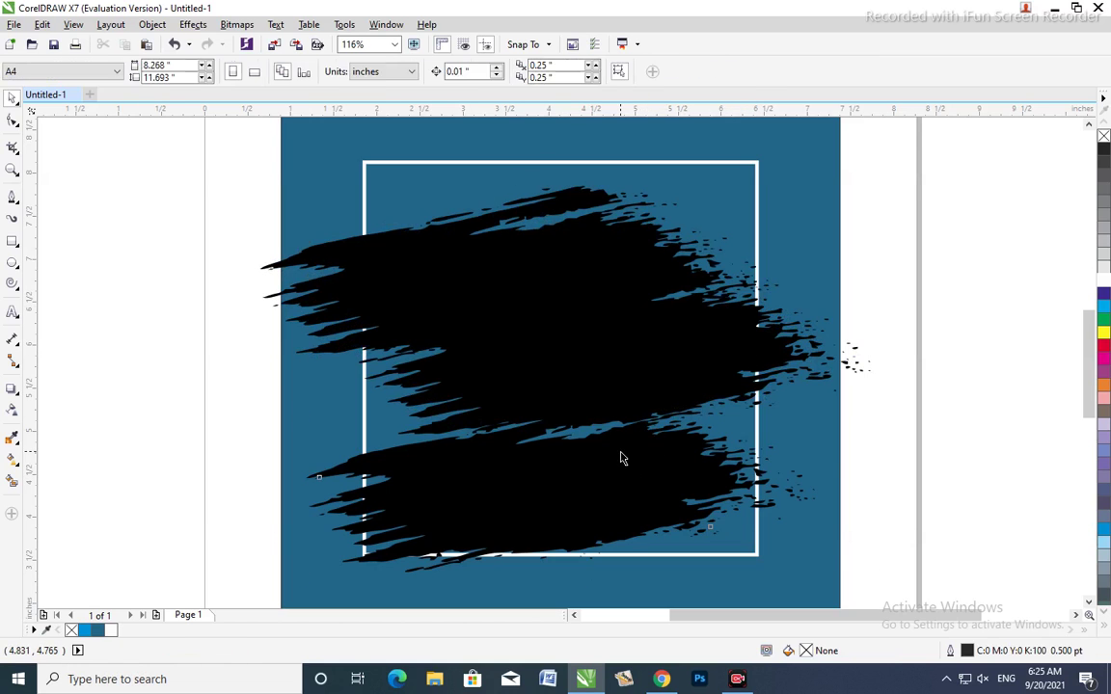
{"action": "left_click_drag", "start_coordinate": [621, 458], "coordinate": [630, 439]}
{"action": "key", "text": "ctrl+a"}
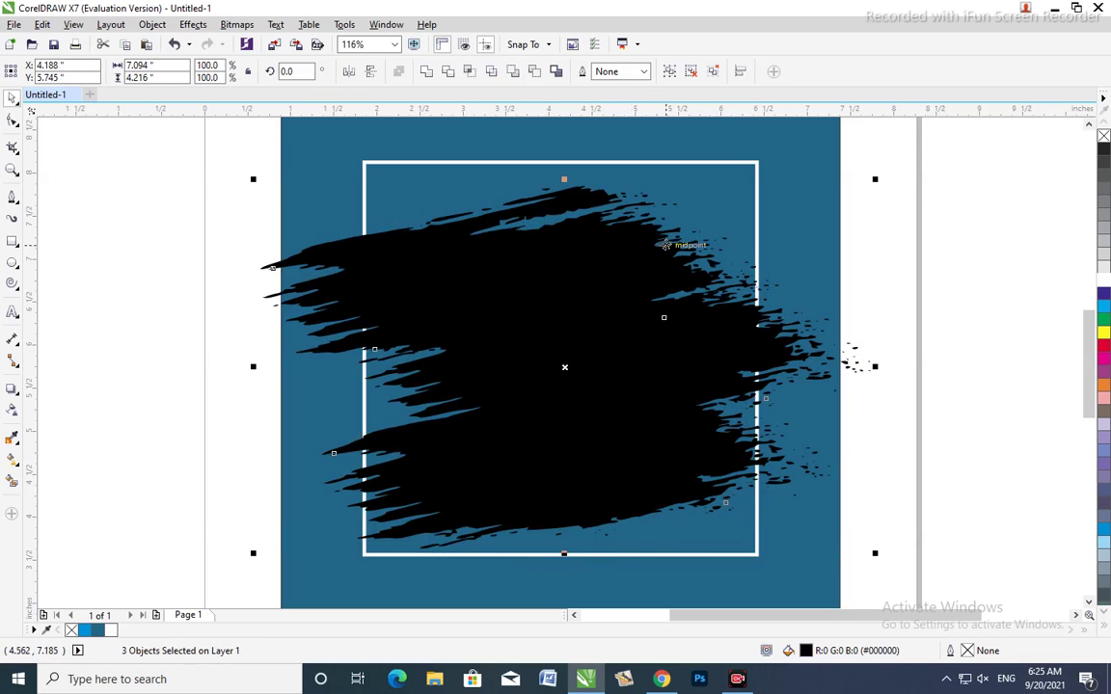
{"action": "left_click_drag", "start_coordinate": [876, 366], "coordinate": [832, 367]}
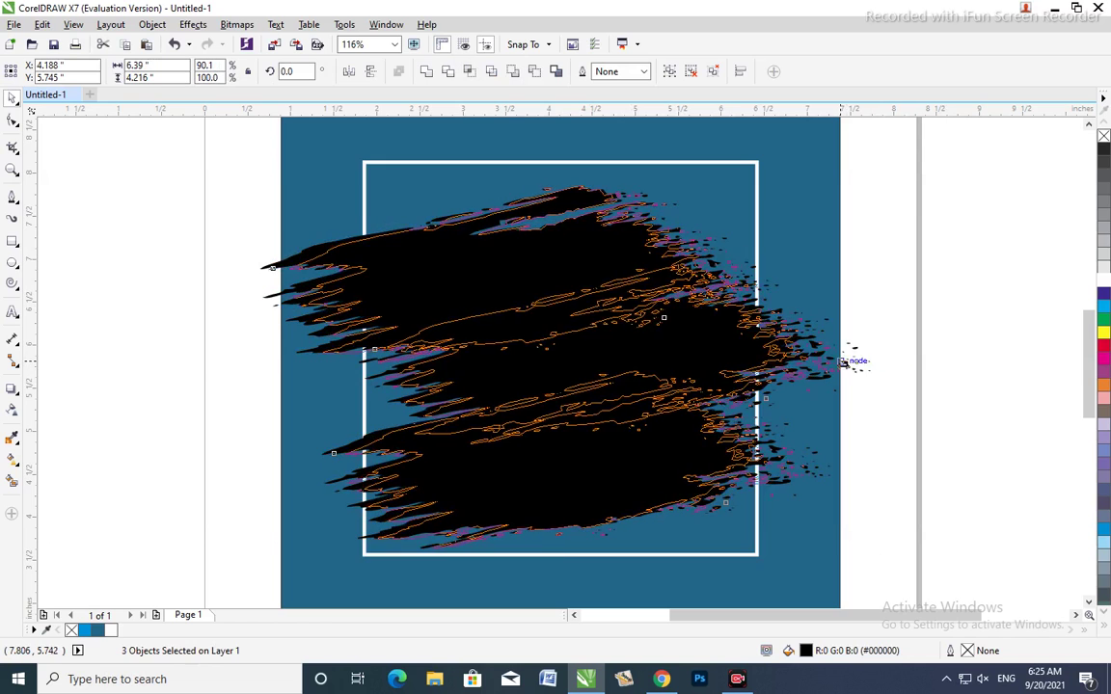
{"action": "key", "text": "ctrl+g"}
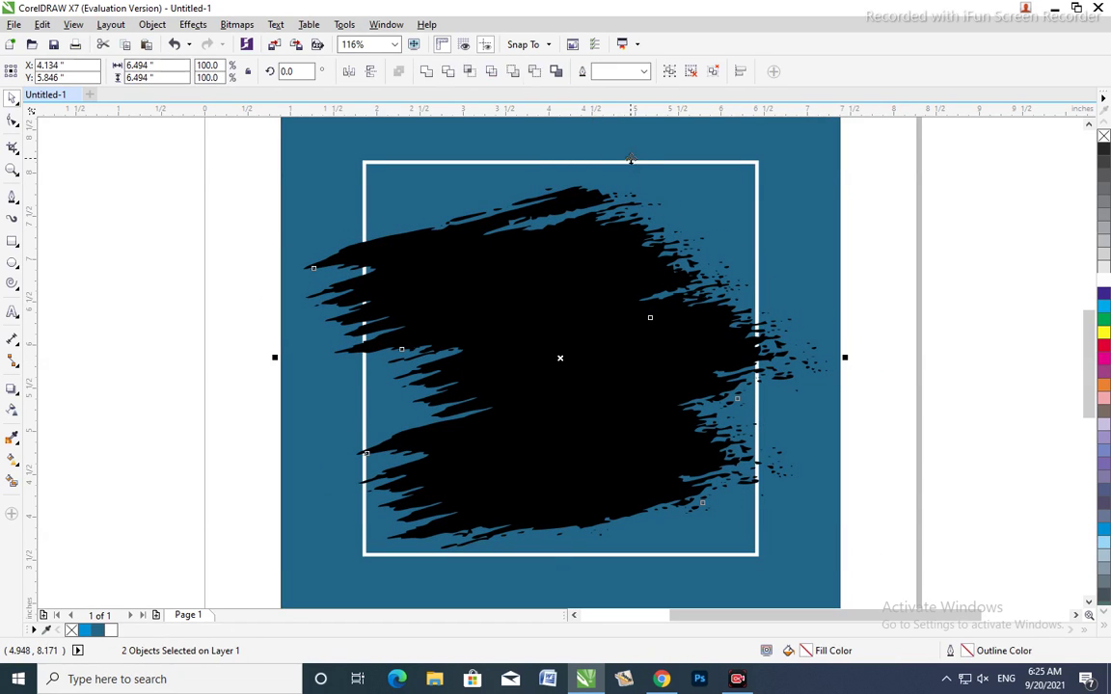
{"action": "left_click_drag", "start_coordinate": [574, 186], "coordinate": [559, 134]}
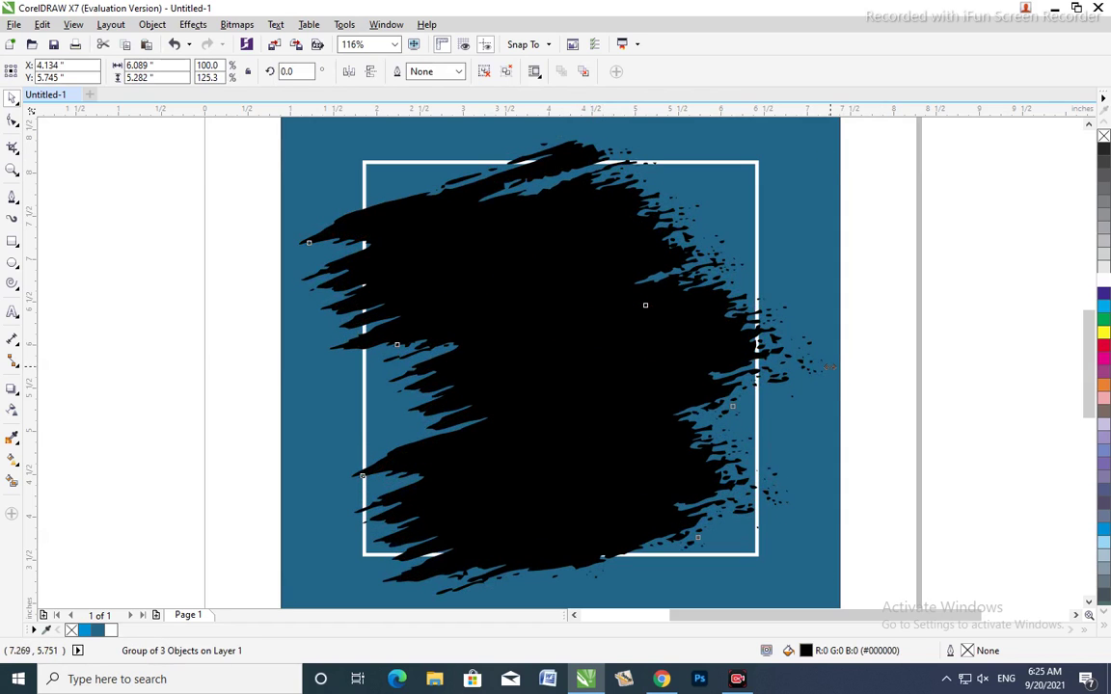
{"action": "left_click", "coordinate": [602, 275]}
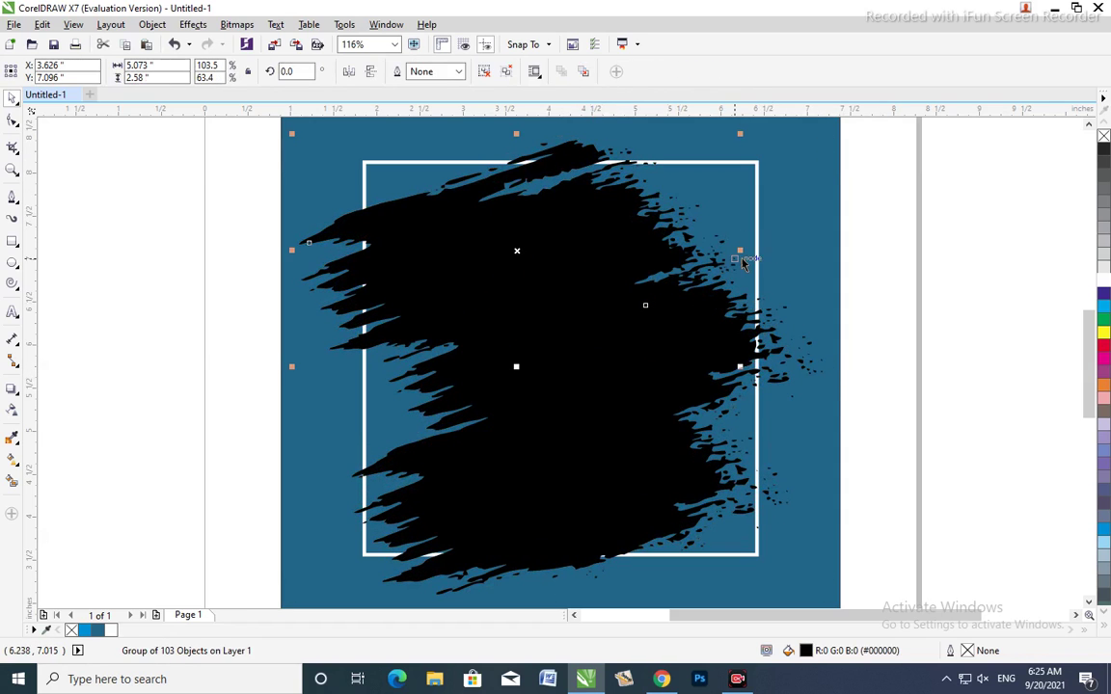
{"action": "left_click_drag", "start_coordinate": [742, 260], "coordinate": [863, 280]}
{"action": "key", "text": "Escape"}
Step: Apply a linear gradient from red to gold across the upper brush stroke
{"action": "key", "text": "g"}
{"action": "left_click", "coordinate": [371, 313]}
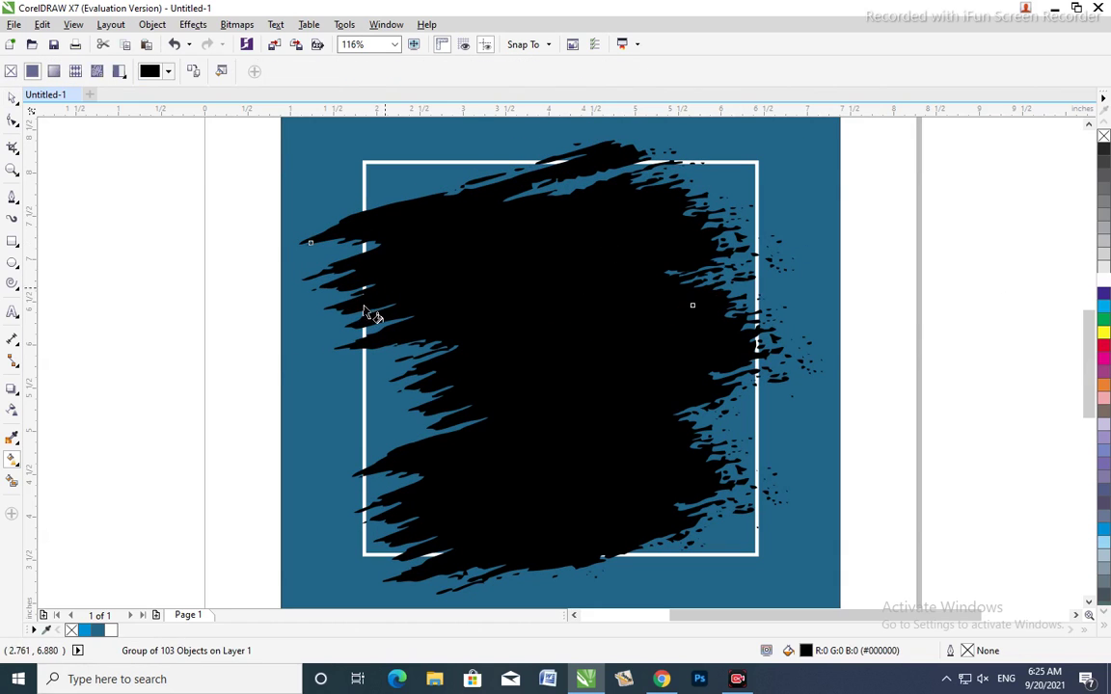
{"action": "left_click_drag", "start_coordinate": [364, 311], "coordinate": [719, 234]}
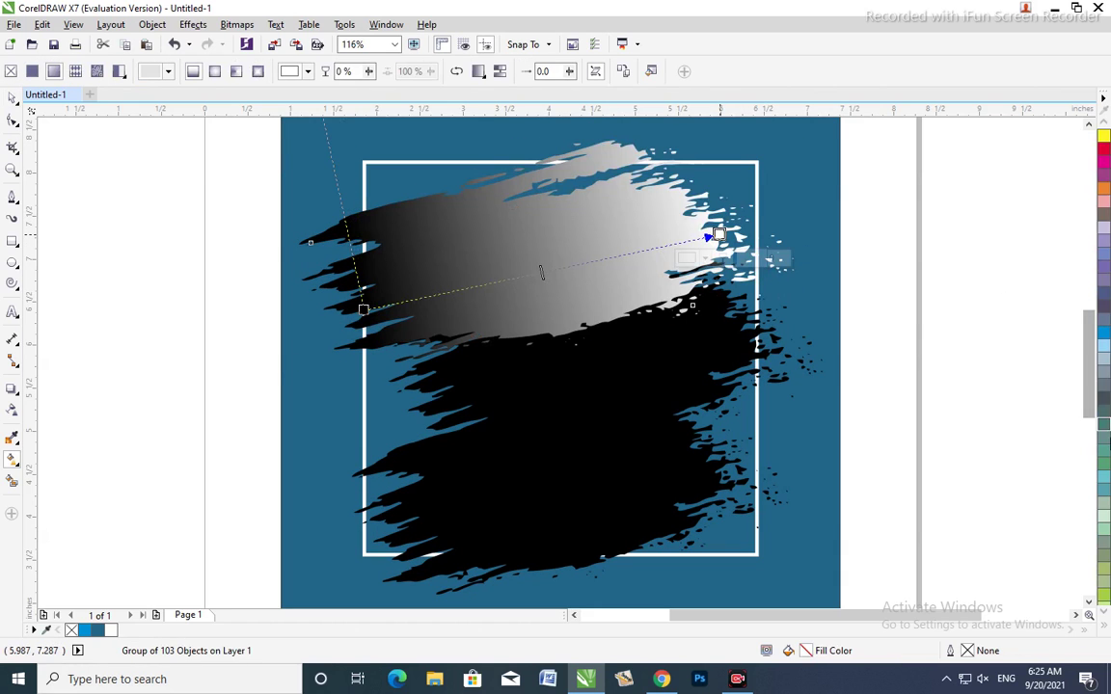
{"action": "scroll", "coordinate": [1104, 595], "scroll_direction": "down", "scroll_amount": 5}
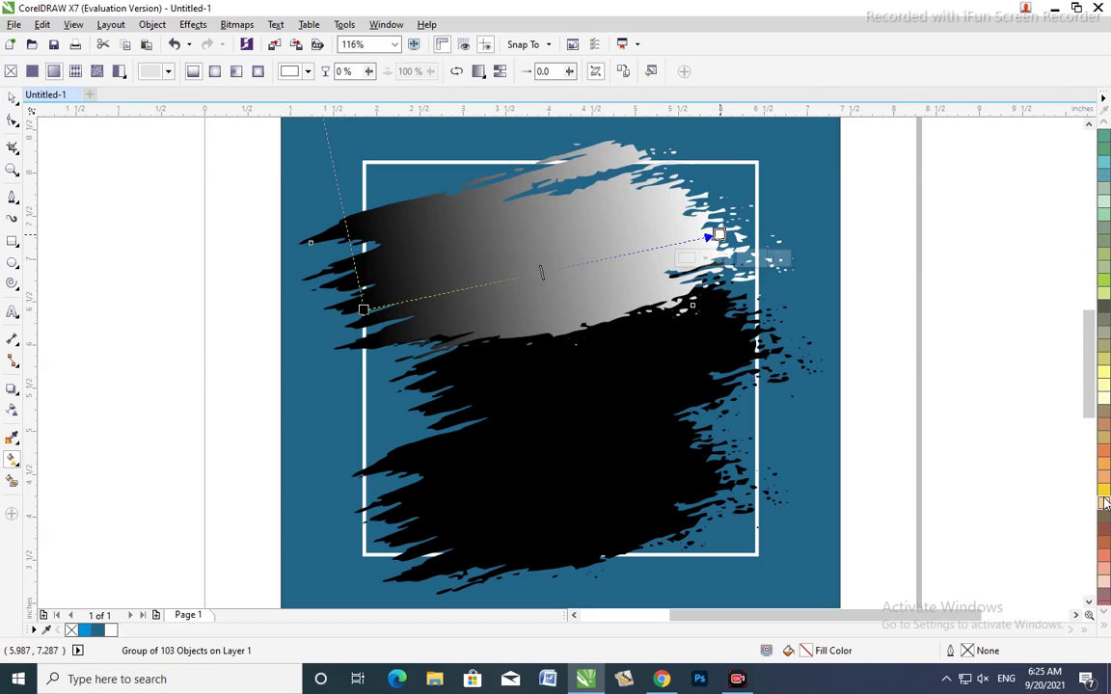
{"action": "left_click", "coordinate": [1104, 491]}
{"action": "left_click", "coordinate": [1104, 470]}
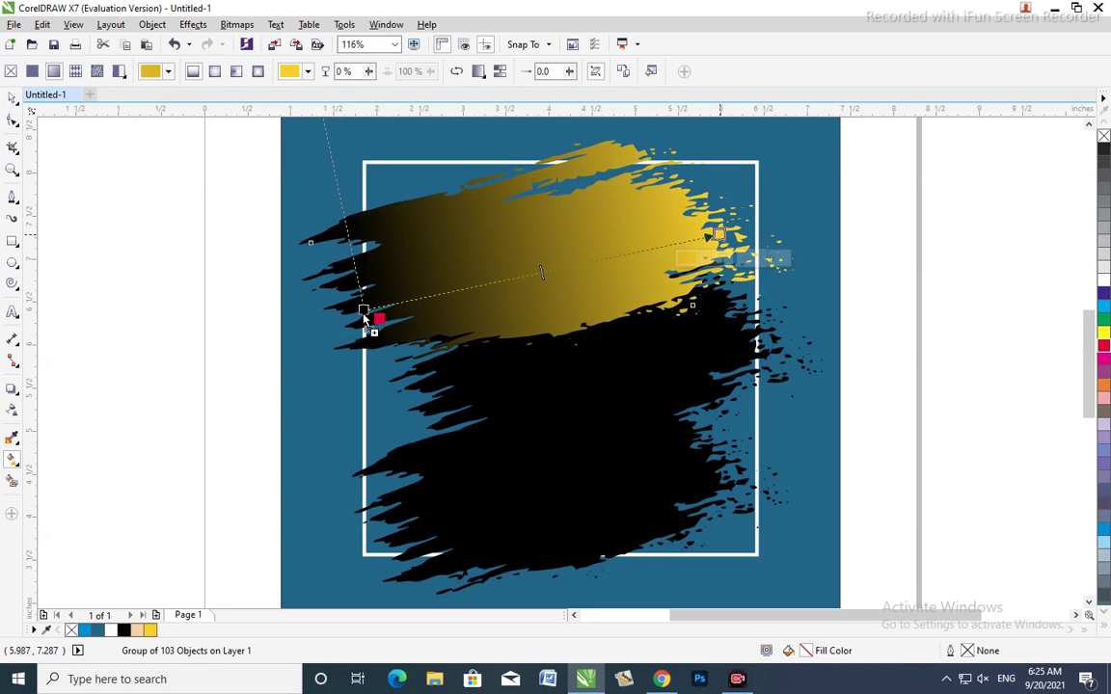
{"action": "left_click_drag", "start_coordinate": [364, 318], "coordinate": [414, 298]}
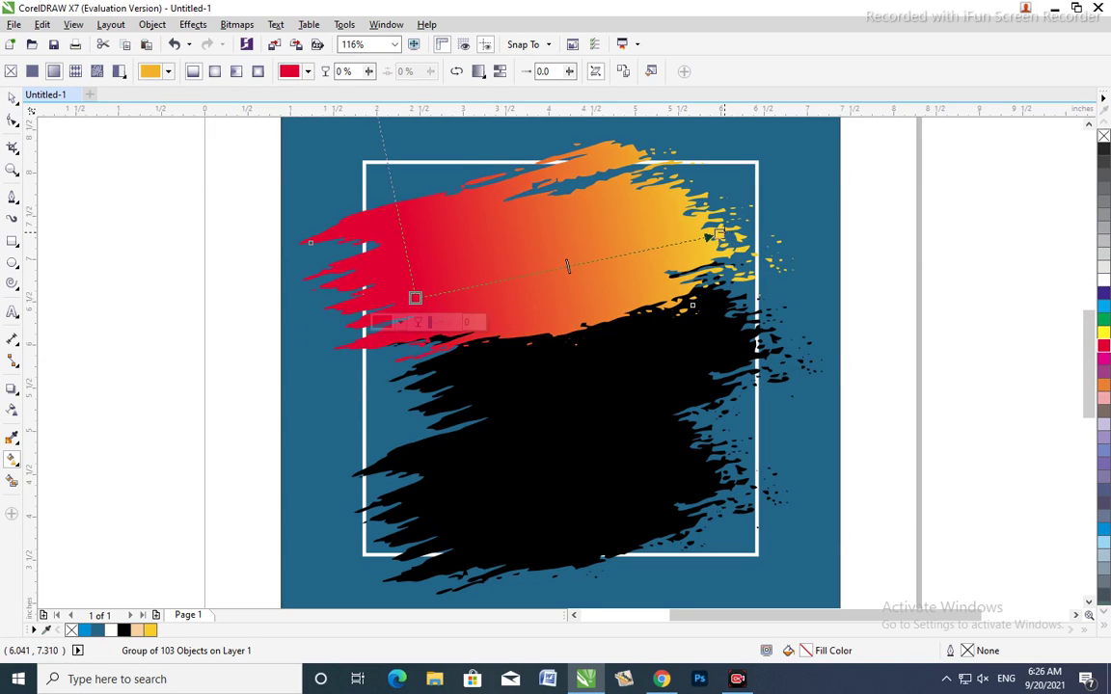
{"action": "left_click_drag", "start_coordinate": [714, 234], "coordinate": [755, 225]}
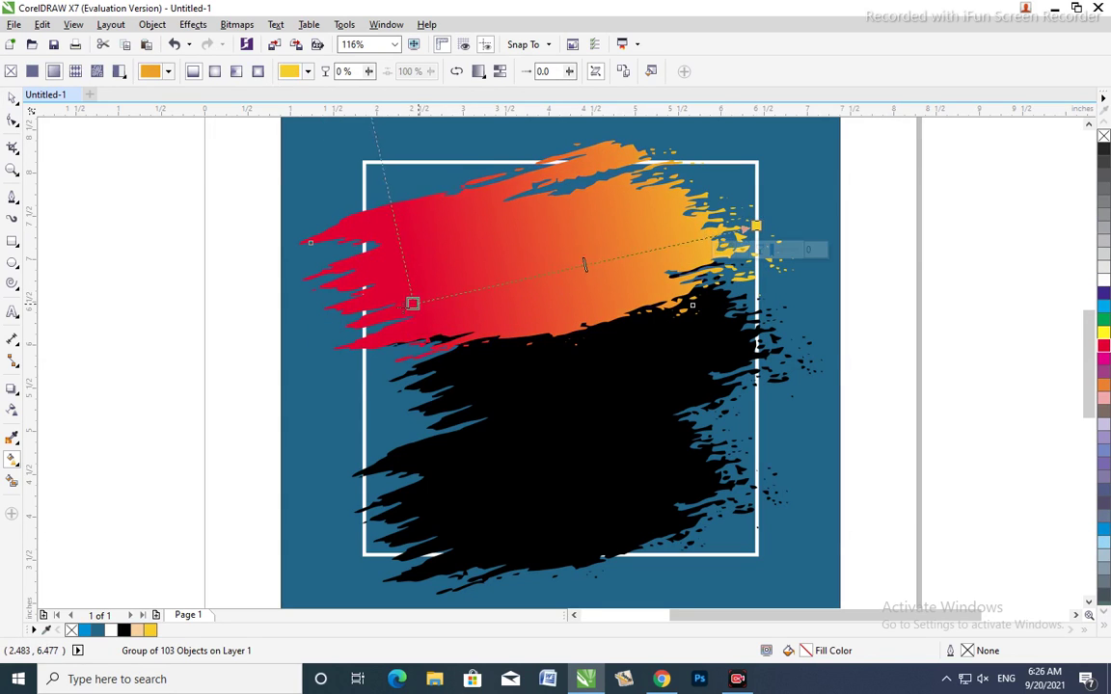
{"action": "left_click_drag", "start_coordinate": [413, 303], "coordinate": [389, 306]}
{"action": "key", "text": "space"}
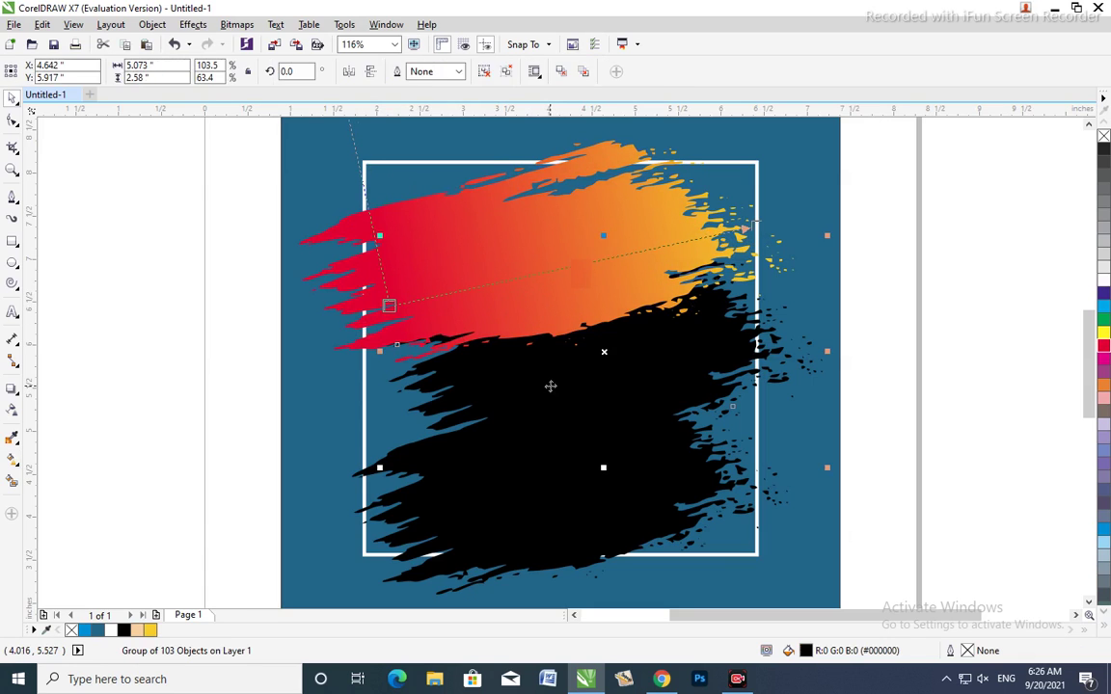
Step: Copy the upper stroke's gradient fill onto the lower brush strokes
{"action": "key", "text": "ctrl+shift+a"}
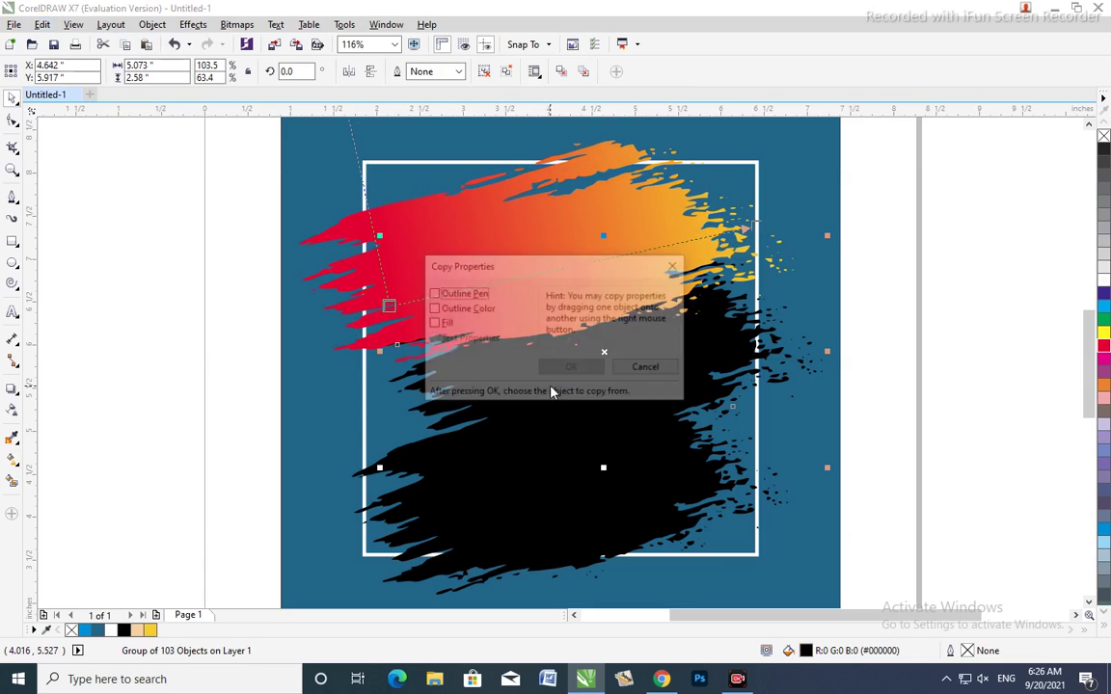
{"action": "key", "text": "Return"}
{"action": "left_click", "coordinate": [520, 236]}
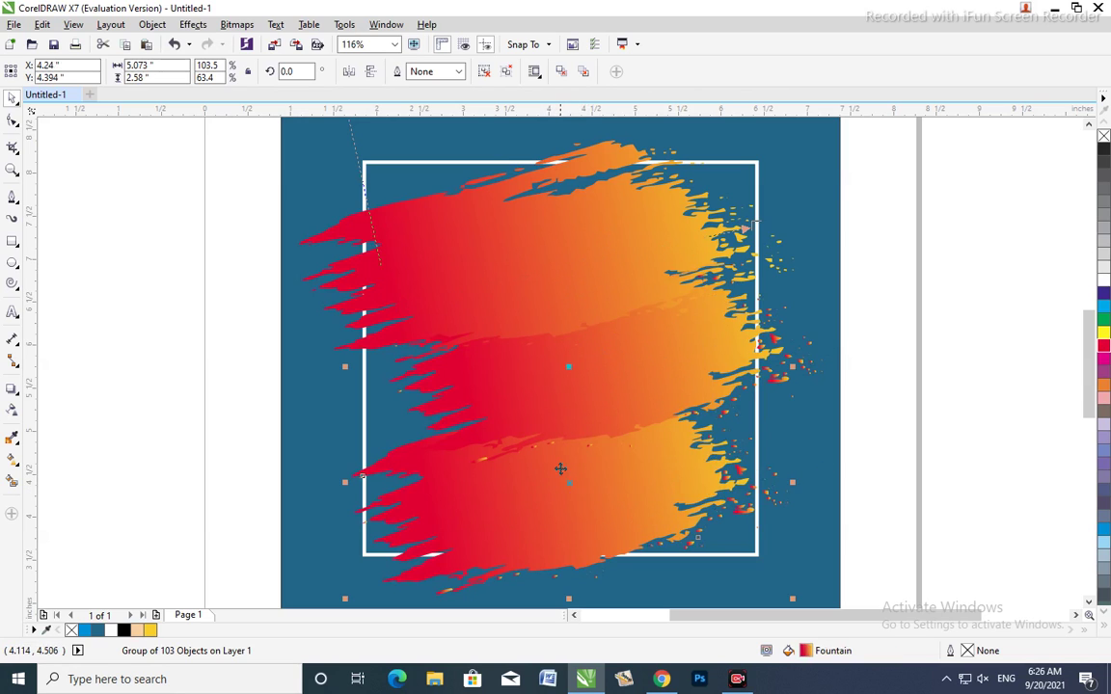
{"action": "key", "text": "g"}
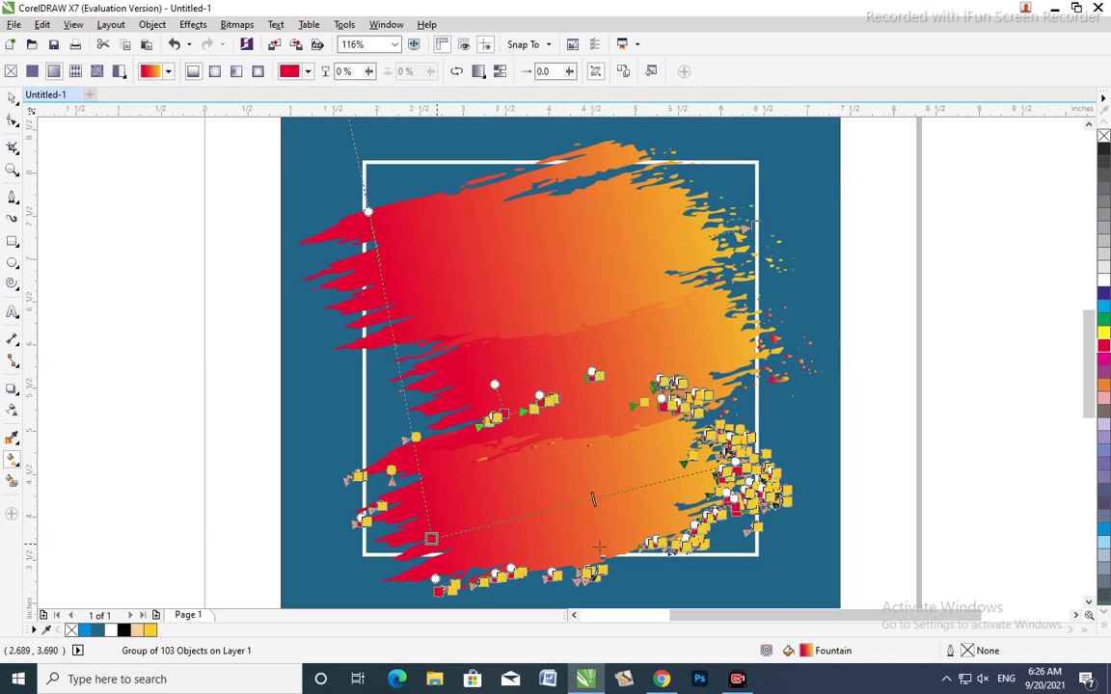
{"action": "left_click", "coordinate": [519, 502]}
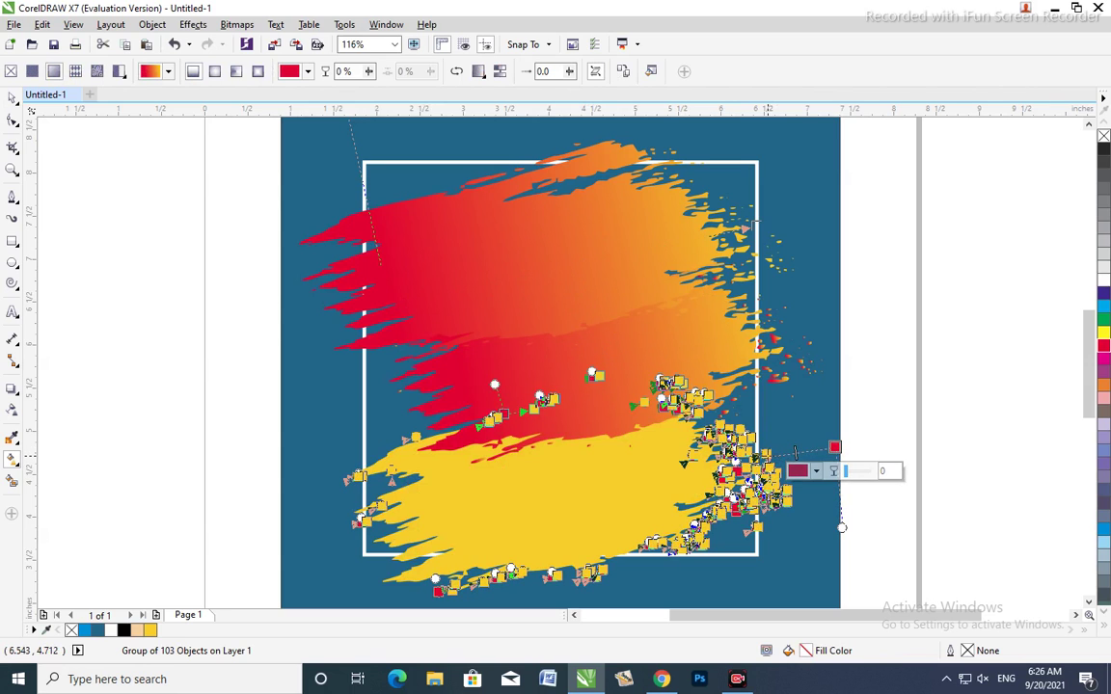
{"action": "left_click_drag", "start_coordinate": [520, 502], "coordinate": [405, 523]}
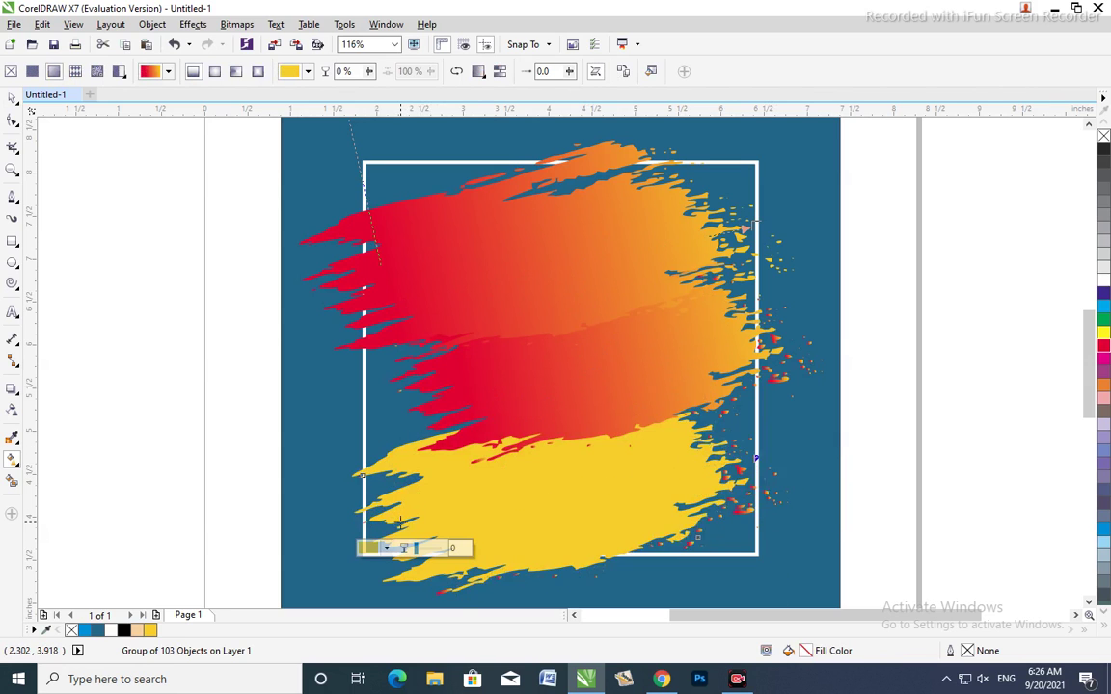
{"action": "left_click_drag", "start_coordinate": [571, 466], "coordinate": [551, 450]}
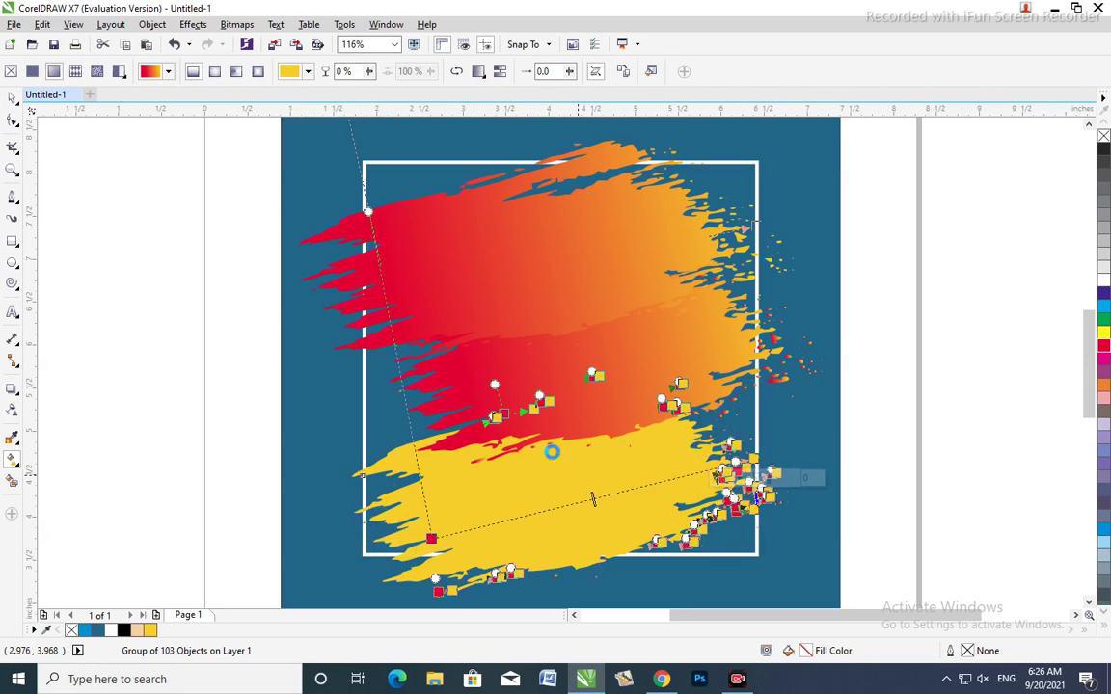
{"action": "key", "text": "ctrl+z"}
{"action": "left_click", "coordinate": [465, 509]}
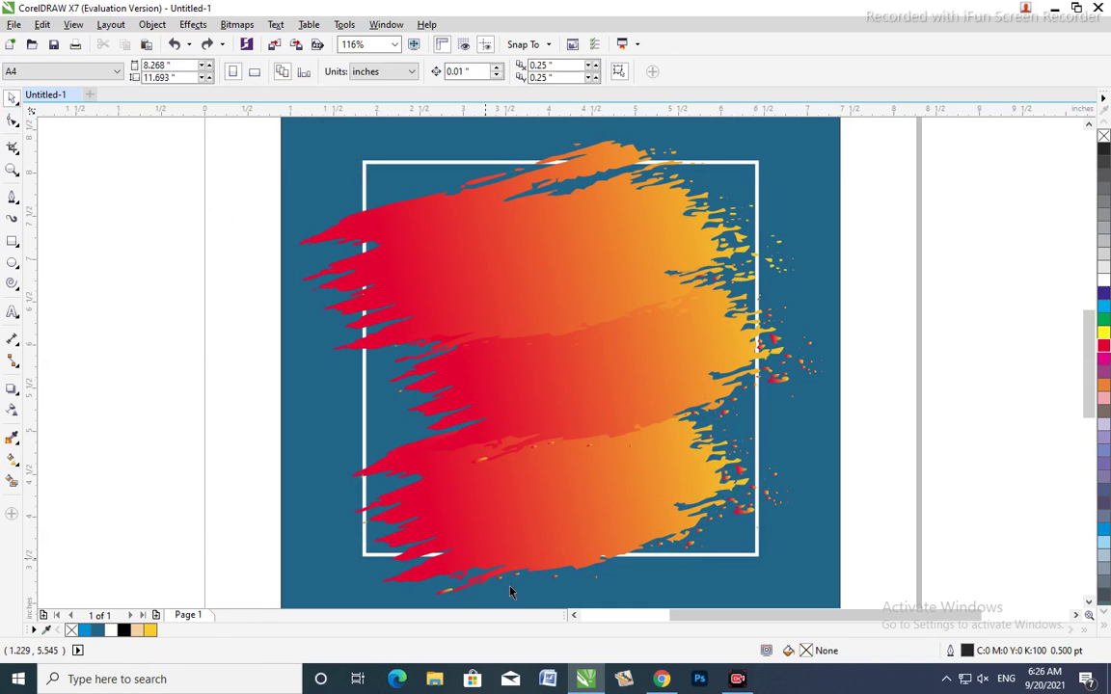
{"action": "left_click", "coordinate": [466, 503]}
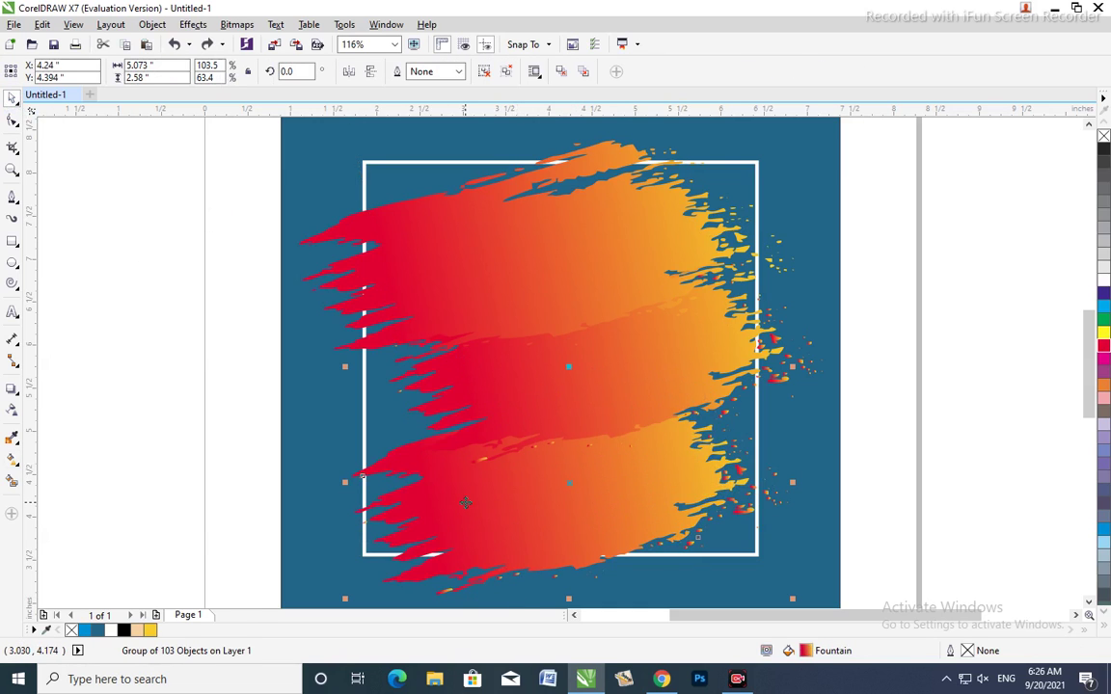
Step: Reverse the lower stroke's gradient to yellow-to-red and flip the upper stroke's gradient direction
{"action": "key", "text": "g"}
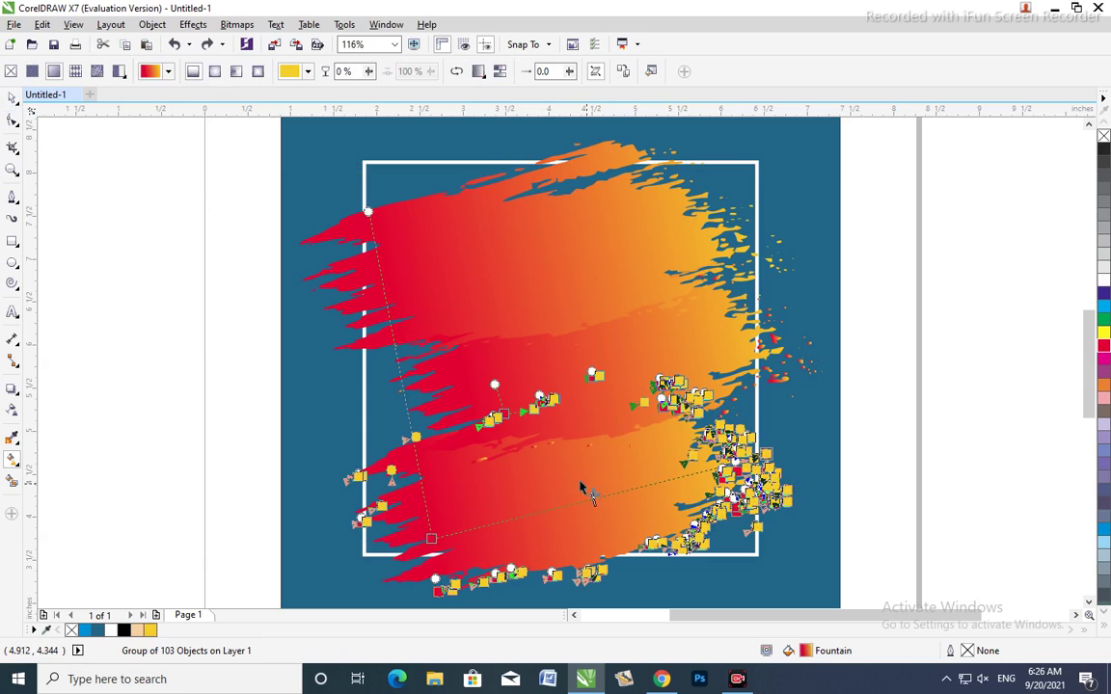
{"action": "key", "text": "space"}
{"action": "left_click", "coordinate": [398, 505]}
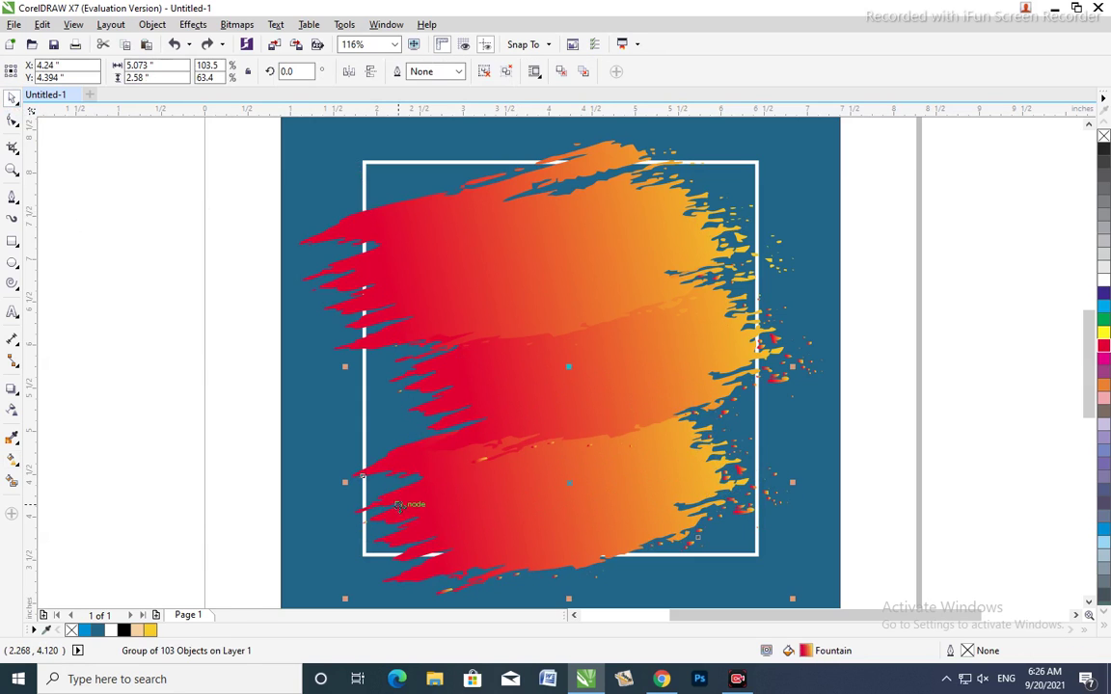
{"action": "key", "text": "g"}
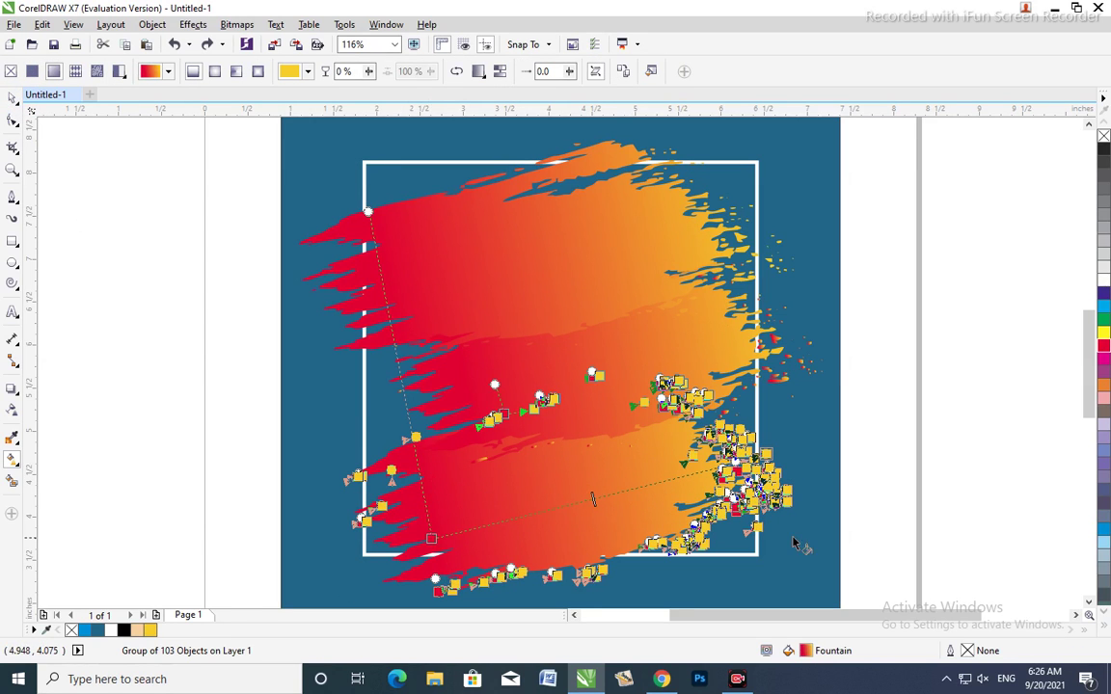
{"action": "left_click_drag", "start_coordinate": [806, 461], "coordinate": [622, 533]}
{"action": "left_click_drag", "start_coordinate": [416, 531], "coordinate": [378, 544]}
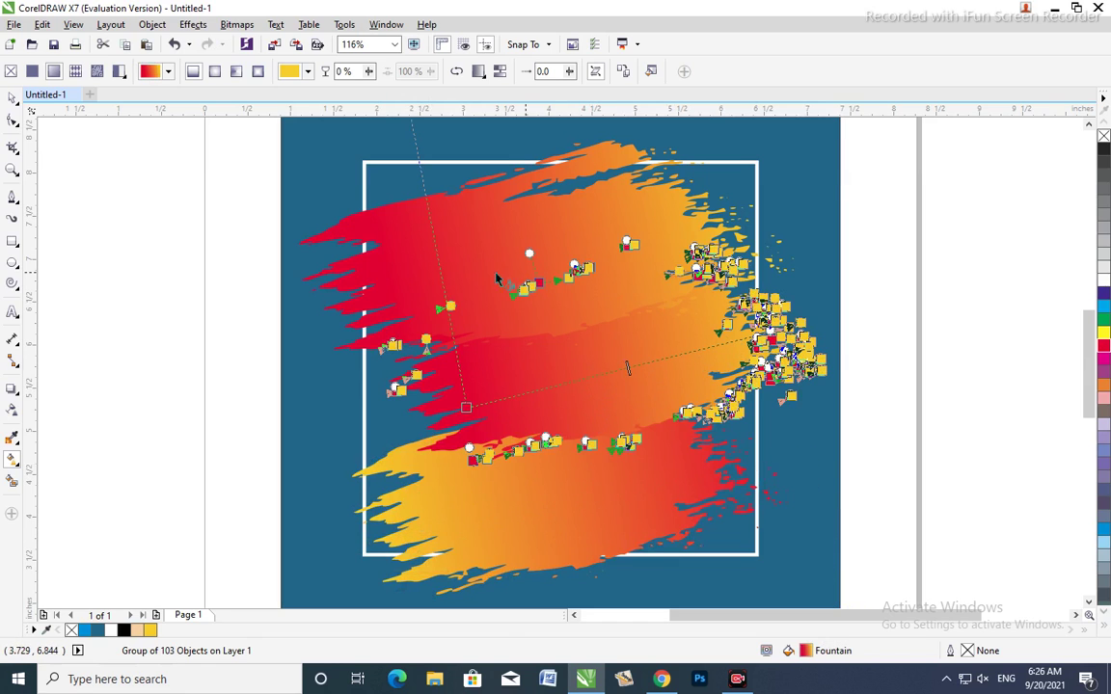
{"action": "left_click_drag", "start_coordinate": [389, 303], "coordinate": [757, 226]}
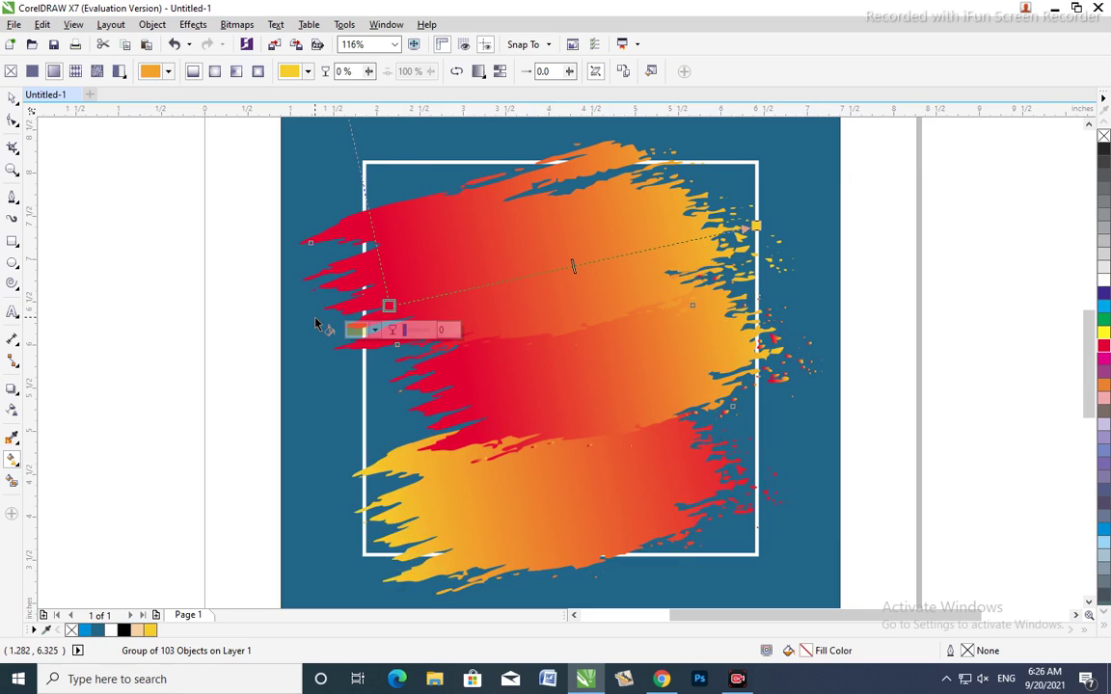
{"action": "left_click", "coordinate": [317, 325]}
{"action": "left_click_drag", "start_coordinate": [707, 193], "coordinate": [320, 324]}
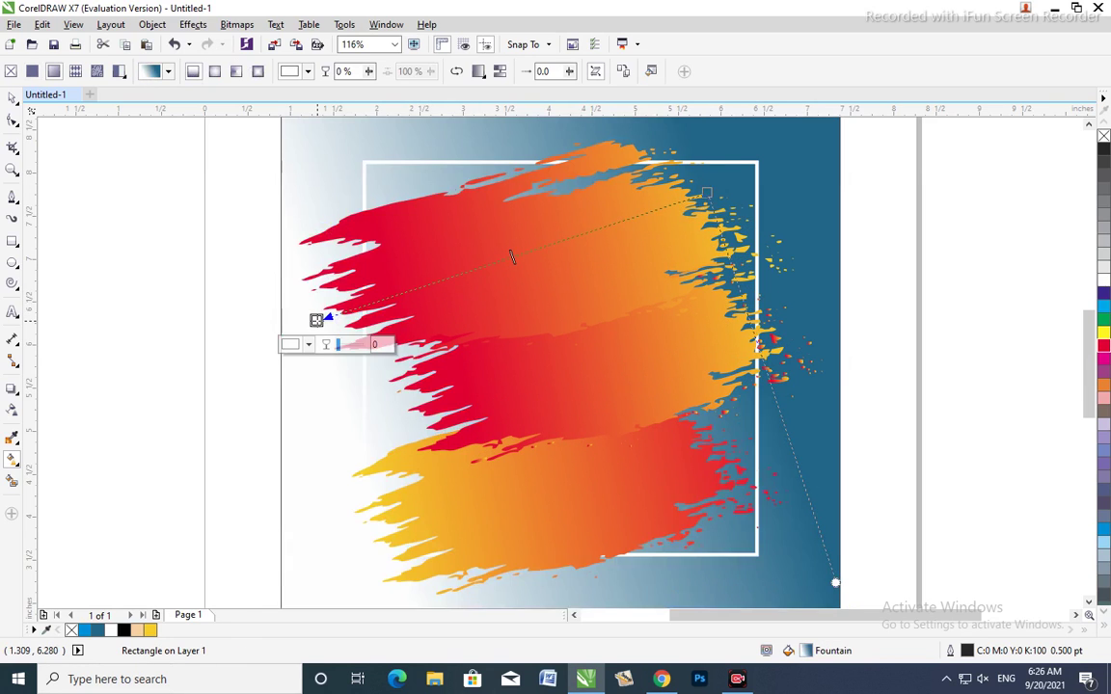
{"action": "key", "text": "ctrl+z"}
{"action": "left_click", "coordinate": [675, 241]}
{"action": "left_click_drag", "start_coordinate": [704, 193], "coordinate": [316, 332]}
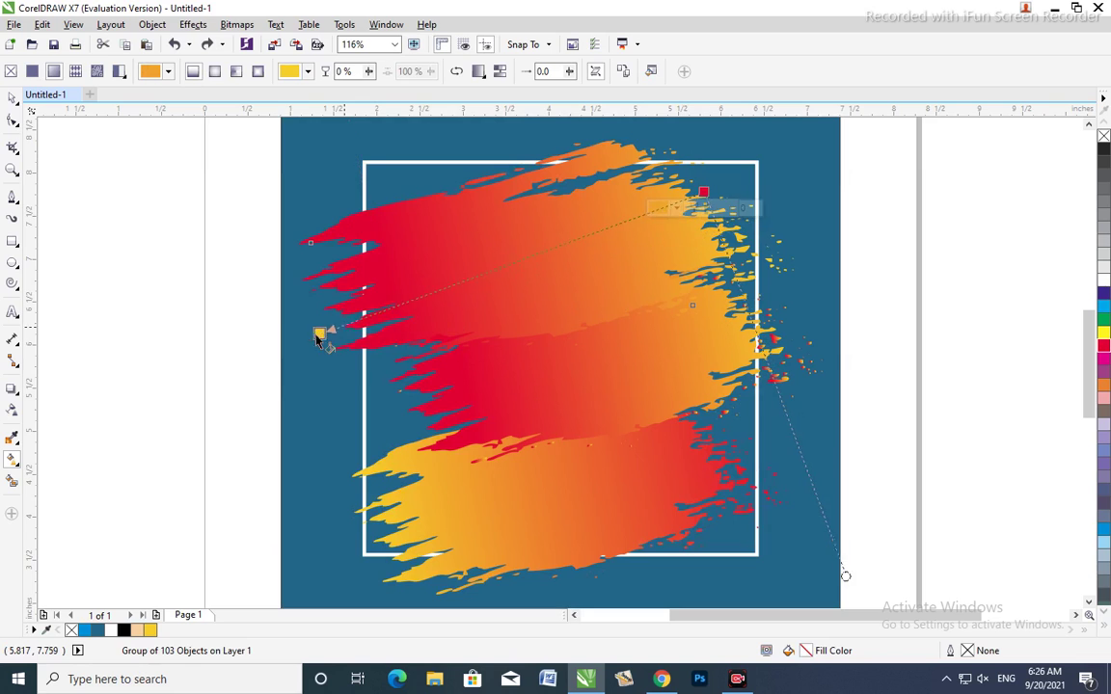
Step: Nudge the lower brush stroke and bring it in front of the middle one
{"action": "key", "text": "space"}
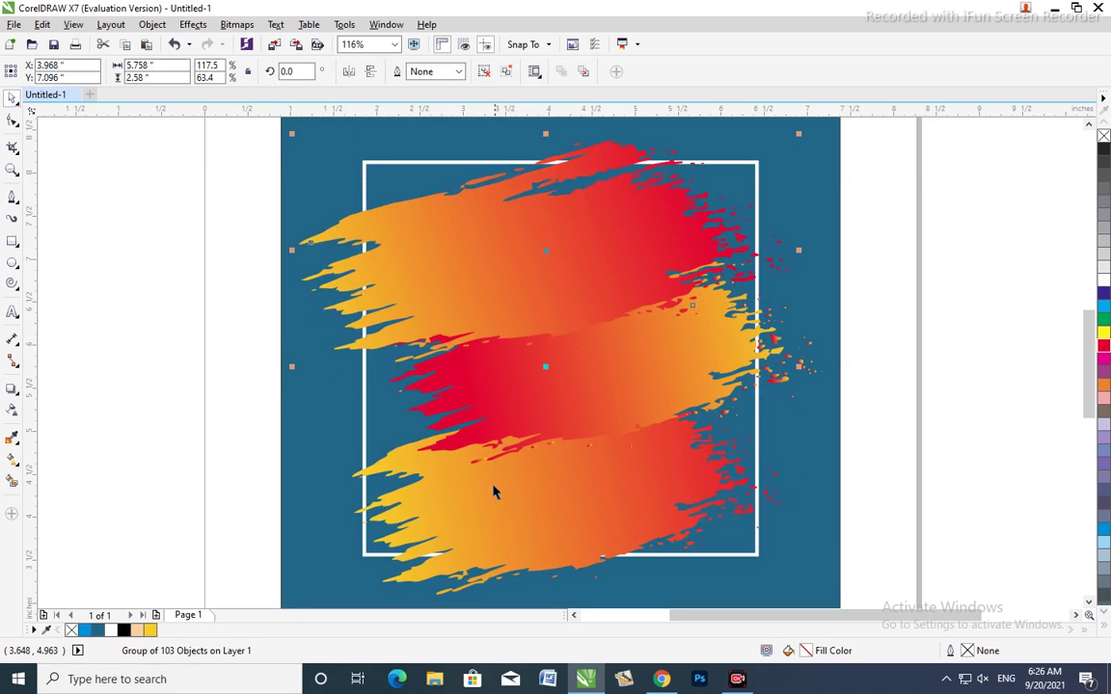
{"action": "left_click", "coordinate": [503, 506]}
{"action": "left_click_drag", "start_coordinate": [505, 509], "coordinate": [515, 496]}
{"action": "key", "text": "shift+Page_Up"}
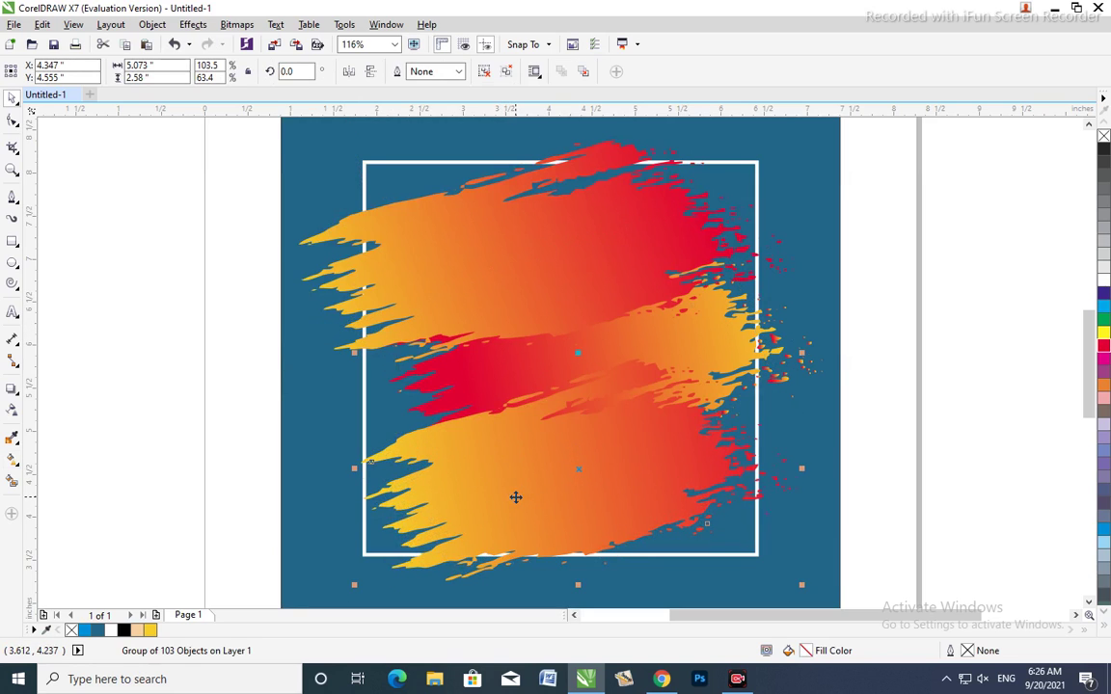
{"action": "key", "text": "Escape"}
Step: Stretch the lower brush stroke about 114% taller upward
{"action": "left_click", "coordinate": [594, 386]}
{"action": "left_click_drag", "start_coordinate": [578, 352], "coordinate": [577, 321]}
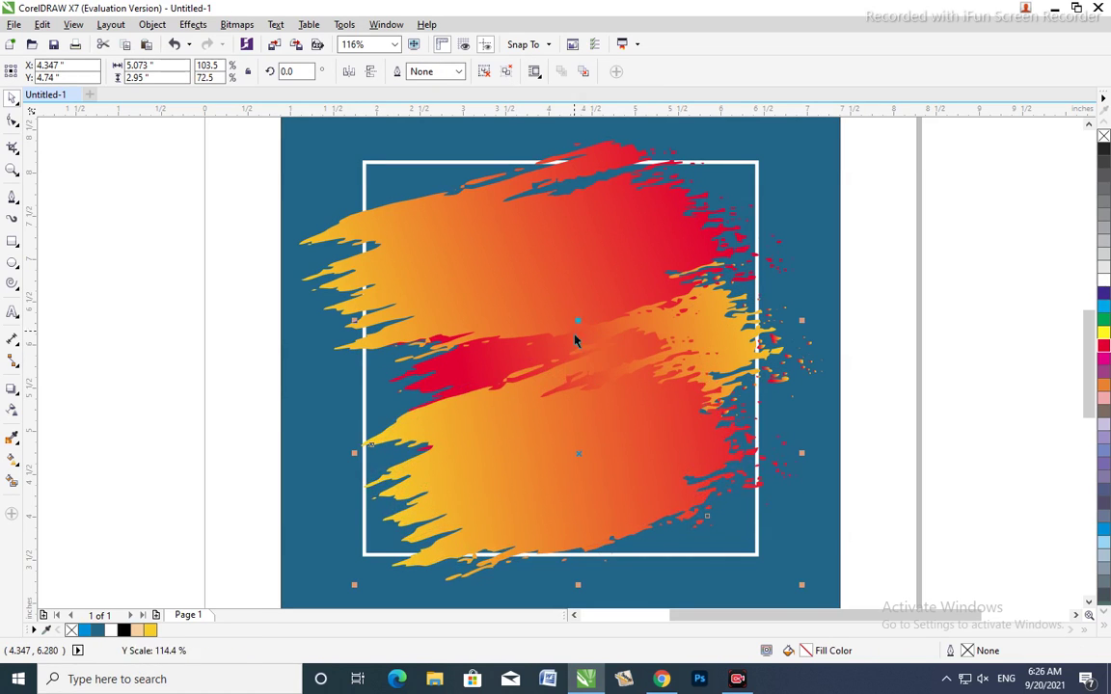
{"action": "key", "text": "ctrl+a"}
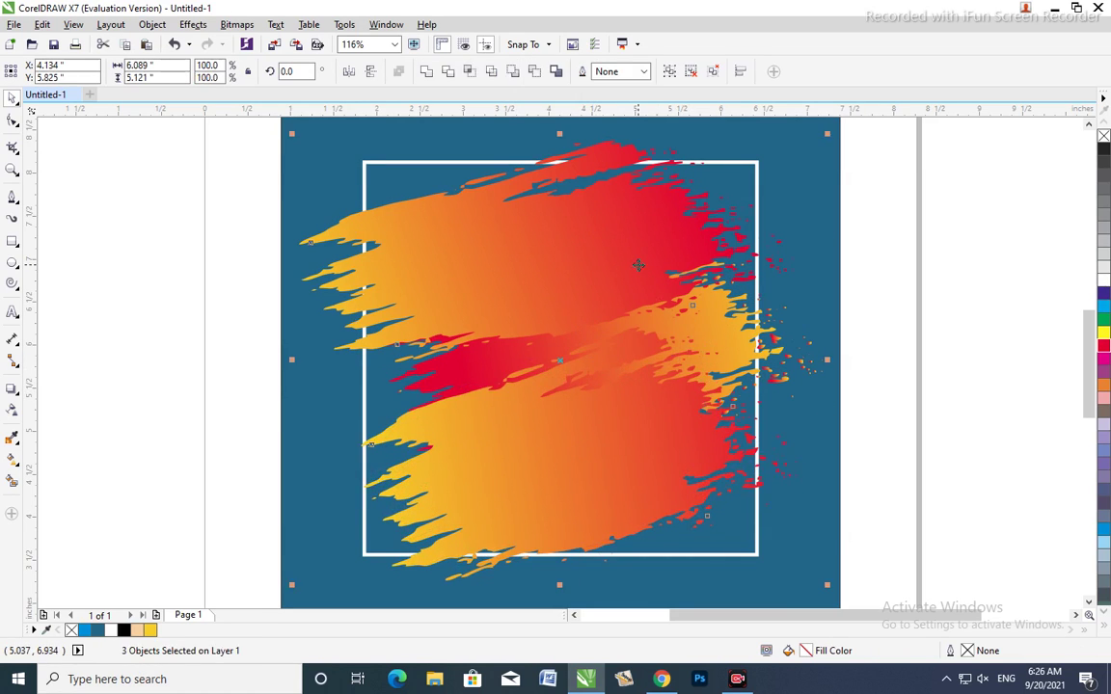
{"action": "key", "text": "Escape"}
{"action": "left_click", "coordinate": [761, 173]}
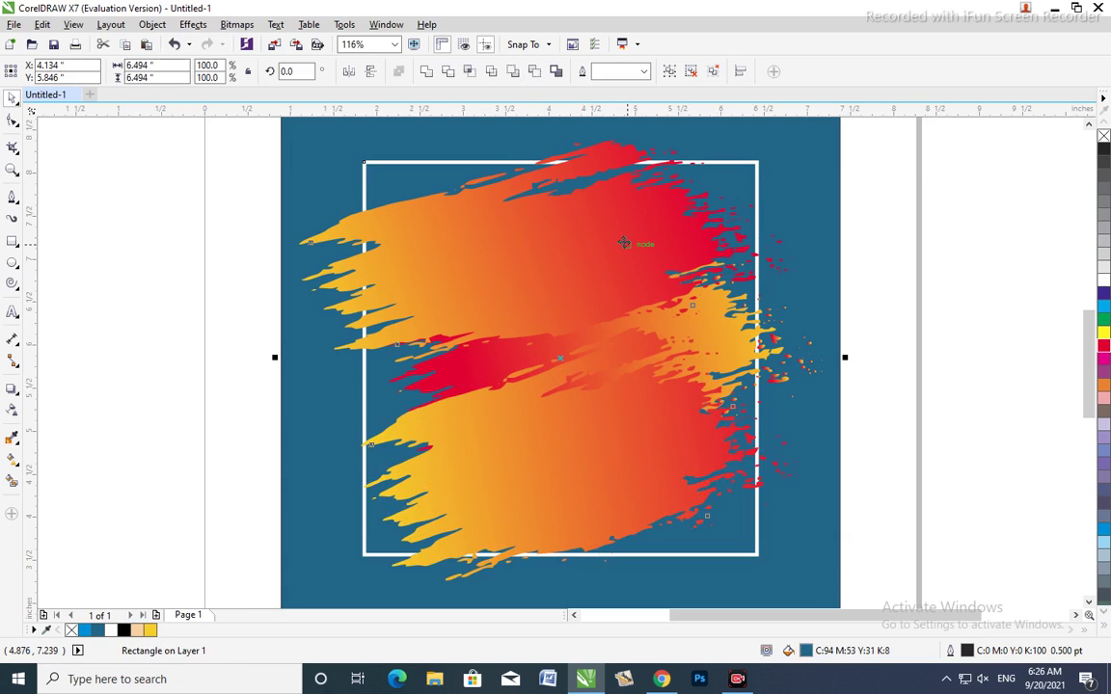
{"action": "key", "text": "ctrl+a"}
{"action": "scroll", "coordinate": [546, 298], "scroll_direction": "down", "scroll_amount": 2}
Step: Type BANNER MAKER over the strokes, setting BANNER in Impact, enlarged and centred
{"action": "scroll", "coordinate": [535, 312], "scroll_direction": "up", "scroll_amount": 1}
{"action": "key", "text": "Escape"}
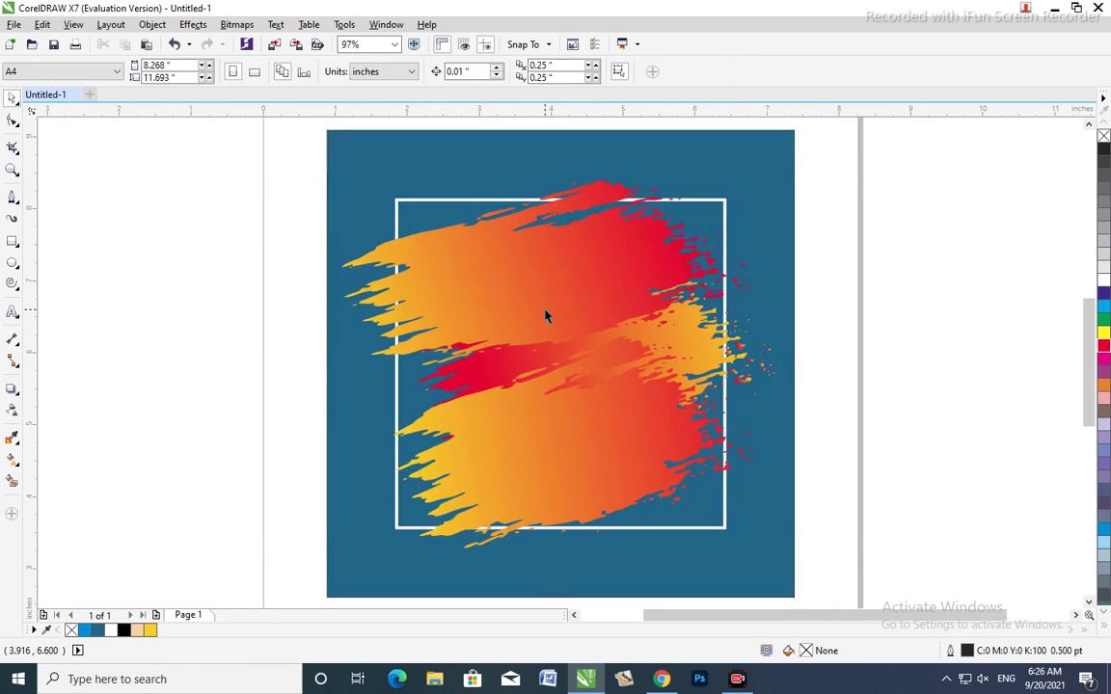
{"action": "key", "text": "F8"}
{"action": "left_click", "coordinate": [511, 301]}
{"action": "type", "text": "BANNER"}
{"action": "type", "text": "MAKER"}
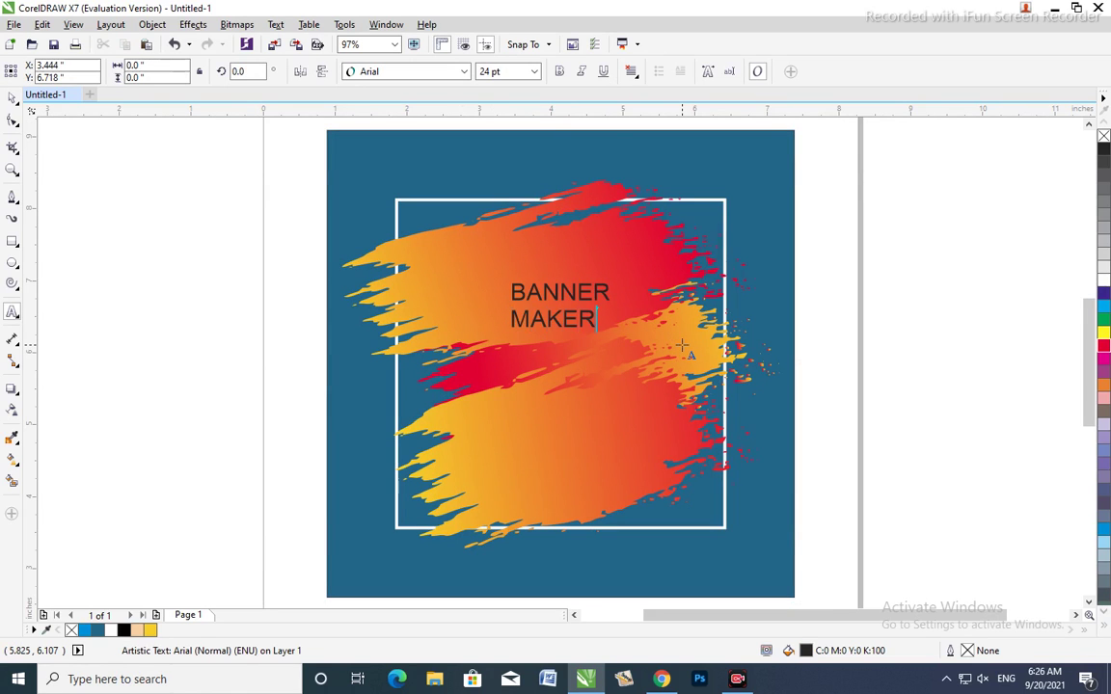
{"action": "key", "text": "ctrl+space"}
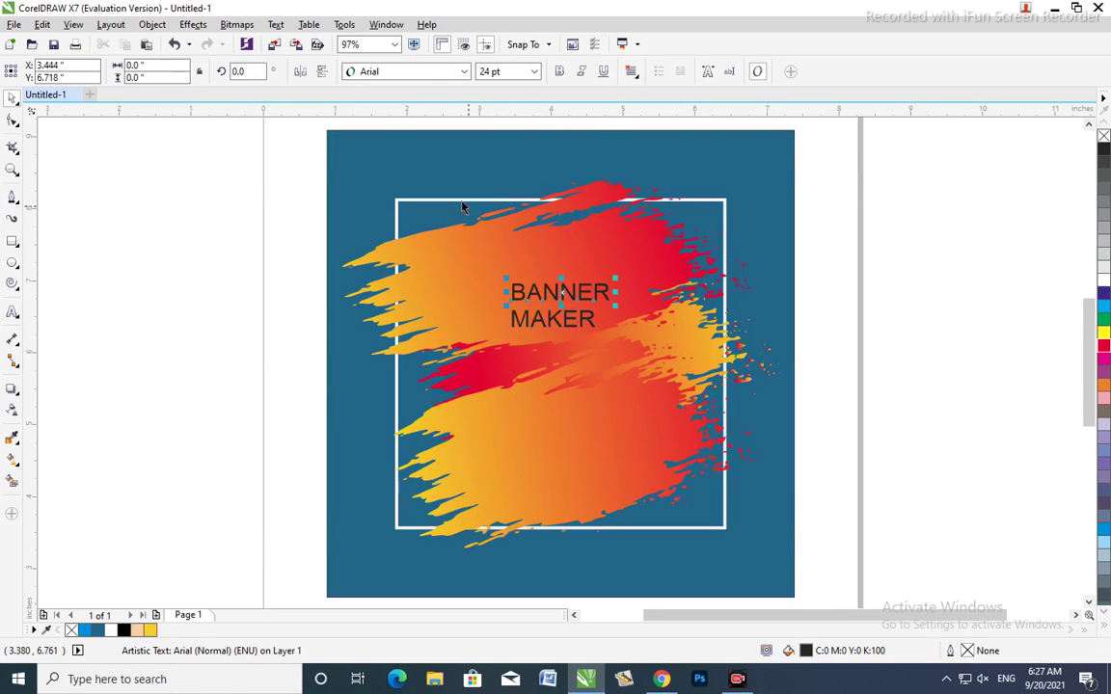
{"action": "left_click", "coordinate": [427, 74]}
{"action": "left_click", "coordinate": [427, 129]}
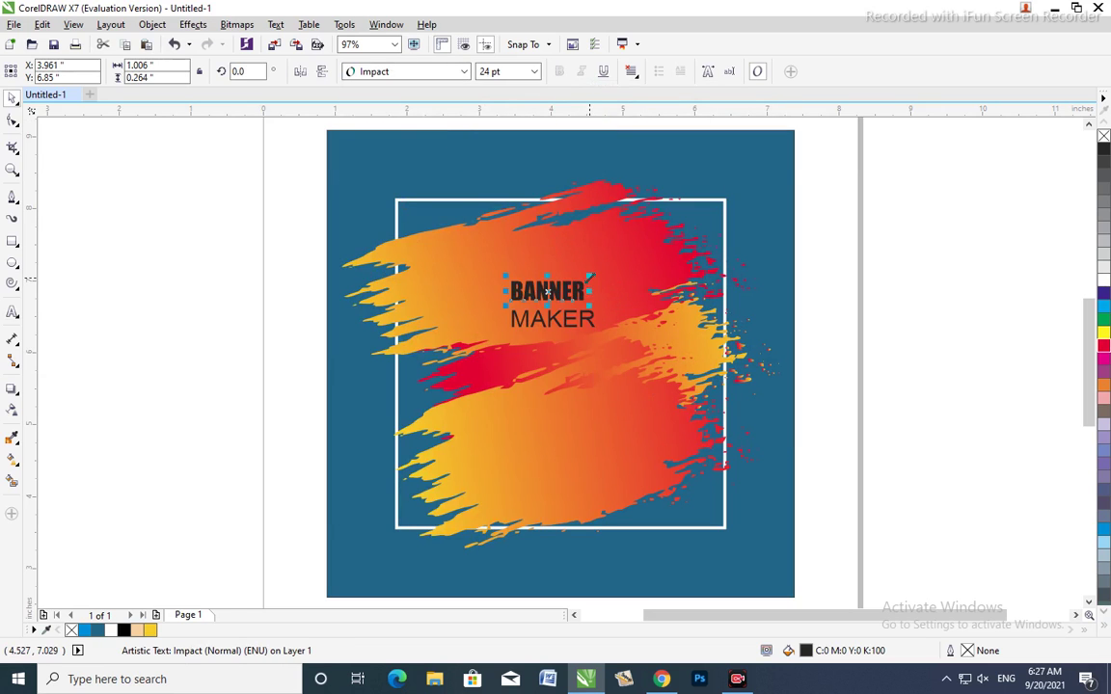
{"action": "left_click_drag", "start_coordinate": [590, 277], "coordinate": [689, 246]}
{"action": "key", "text": "c"}
{"action": "left_click", "coordinate": [950, 305]}
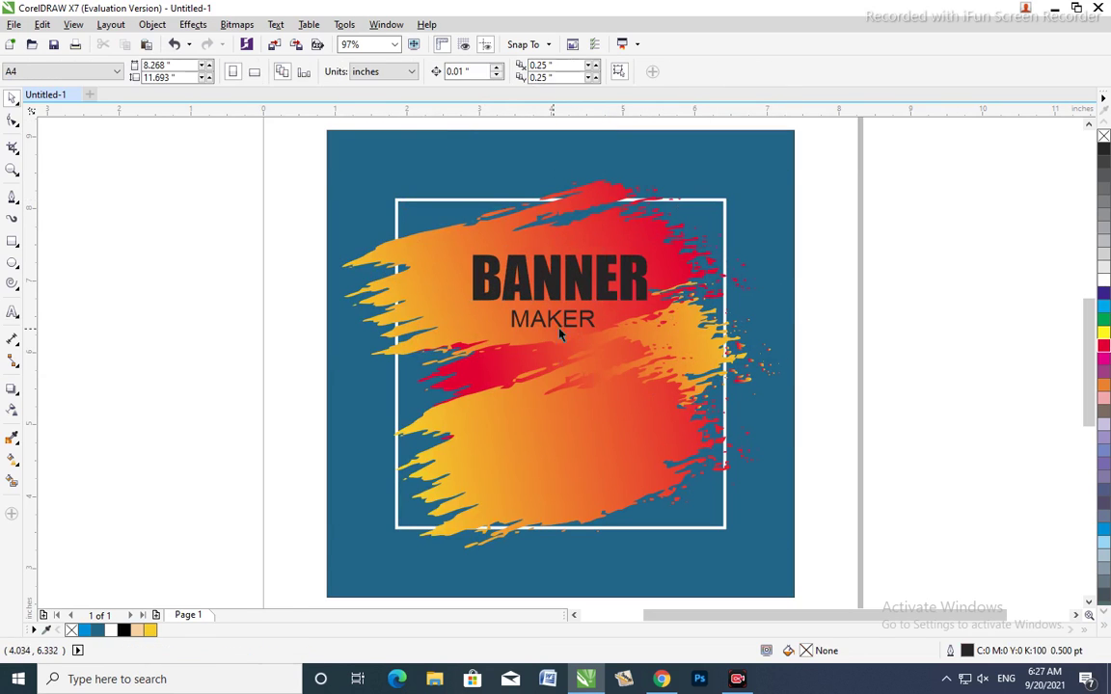
Step: Set MAKER in Swis721 Cn BT, enlarge it, and move the title down over the strokes
{"action": "left_click", "coordinate": [558, 326]}
{"action": "left_click", "coordinate": [449, 74]}
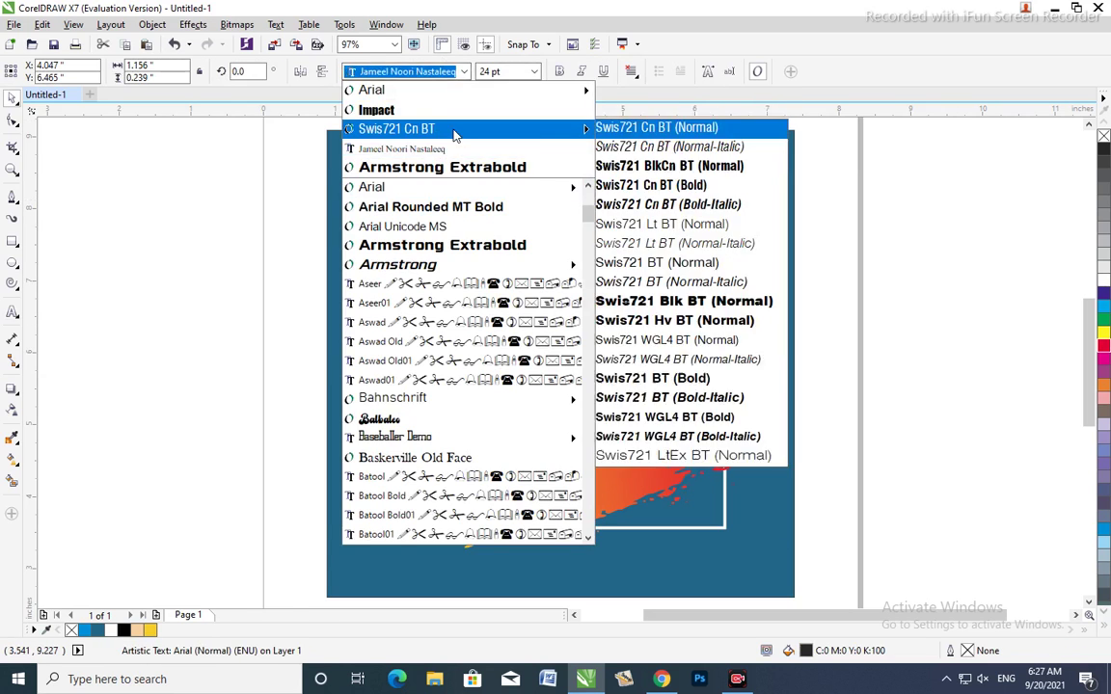
{"action": "left_click", "coordinate": [415, 124]}
{"action": "left_click_drag", "start_coordinate": [584, 328], "coordinate": [639, 366]}
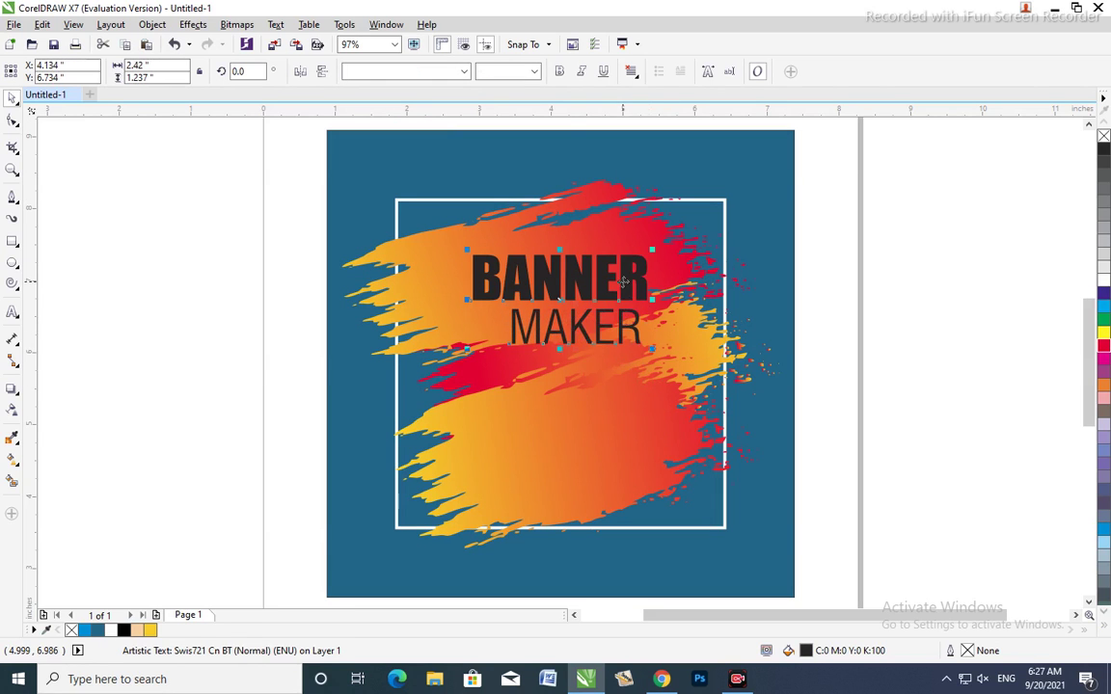
{"action": "left_click", "coordinate": [588, 280], "text": "shift"}
{"action": "key", "text": "ctrl+g"}
{"action": "mouse_move", "coordinate": [596, 252]}
{"action": "left_mouse_down"}
{"action": "mouse_move", "coordinate": [664, 321]}
{"action": "mouse_move", "coordinate": [673, 303]}
{"action": "left_mouse_up"}
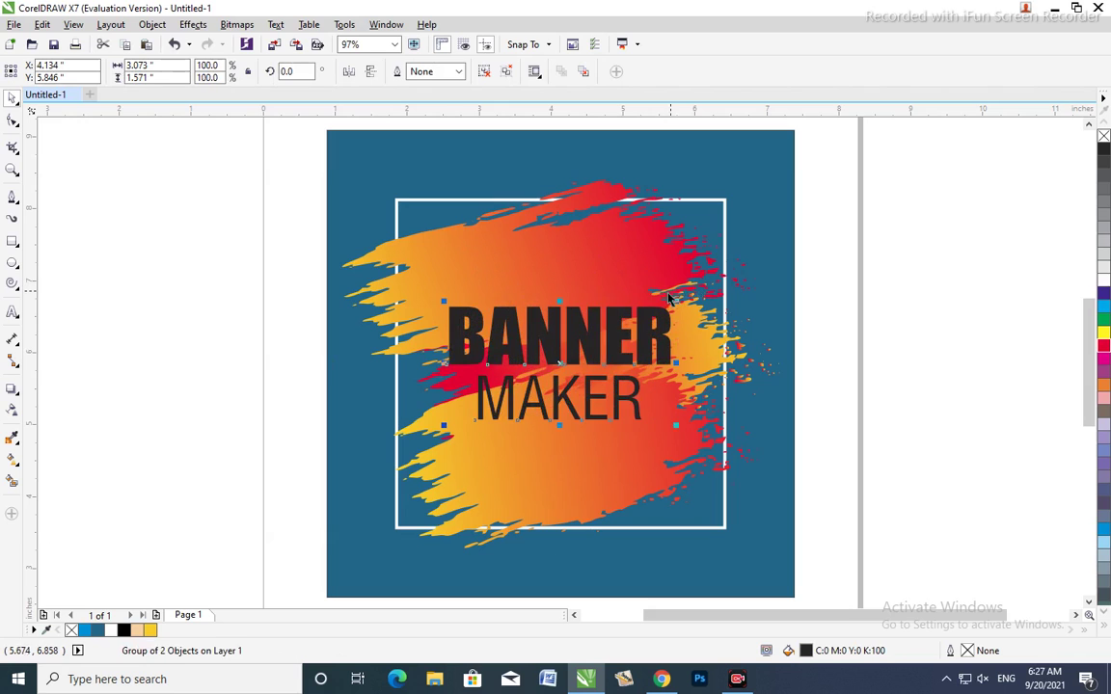
{"action": "key", "text": "ctrl+u"}
{"action": "key", "text": "Escape"}
{"action": "left_click", "coordinate": [648, 323]}
Step: Zoom in on the banner and convert the white square frame to curves
{"action": "key", "text": "z"}
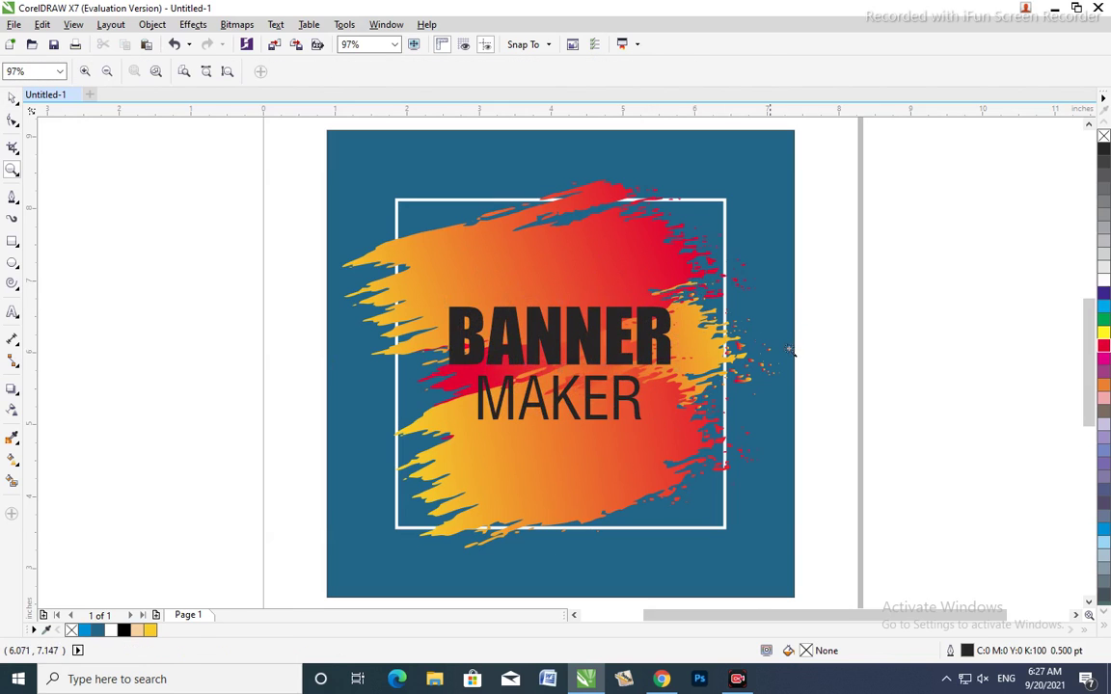
{"action": "left_click_drag", "start_coordinate": [789, 349], "coordinate": [391, 145]}
{"action": "left_click", "coordinate": [754, 265]}
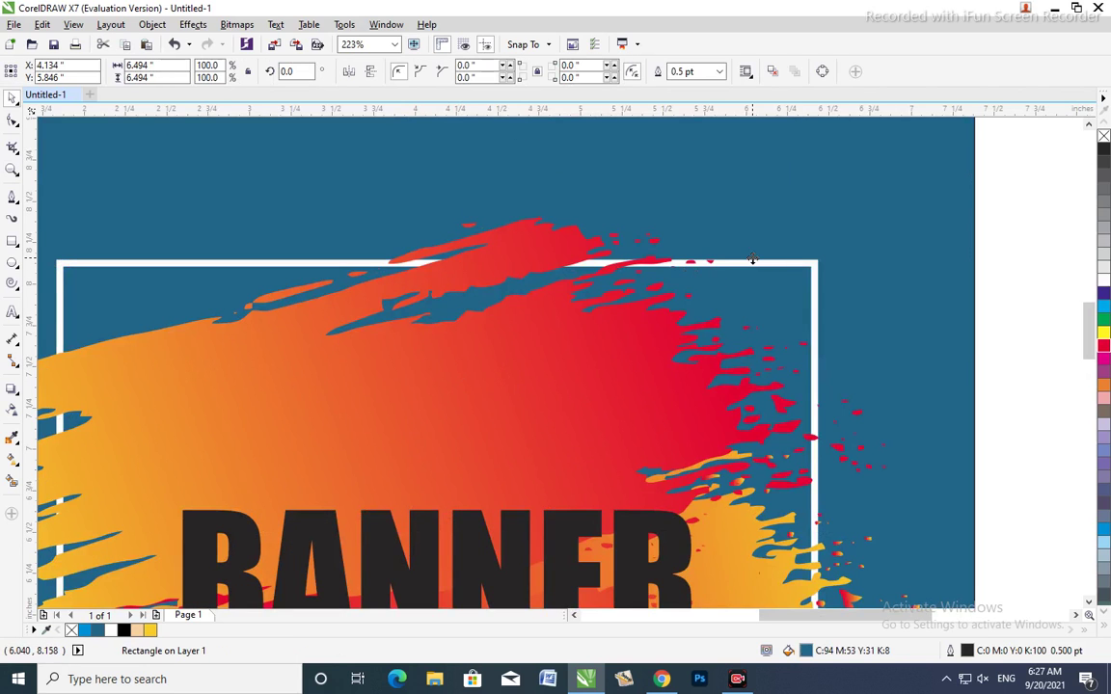
{"action": "scroll", "coordinate": [718, 228], "scroll_direction": "down", "scroll_amount": 3}
{"action": "scroll", "coordinate": [607, 280], "scroll_direction": "up", "scroll_amount": 1}
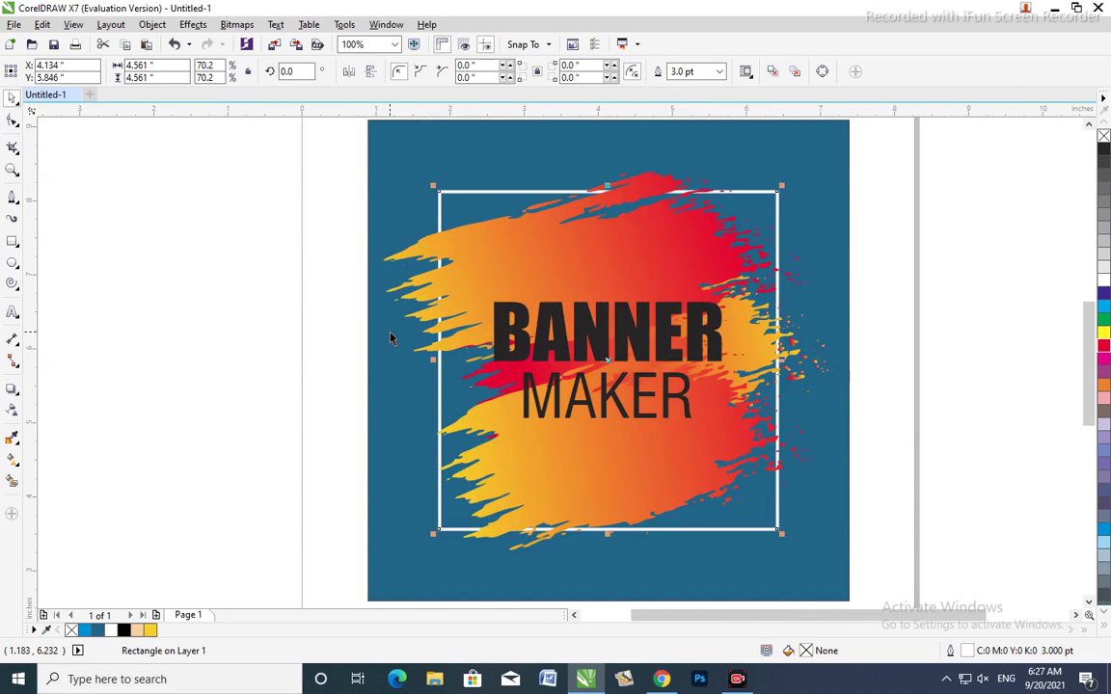
{"action": "key", "text": "ctrl+z"}
{"action": "key", "text": "F10"}
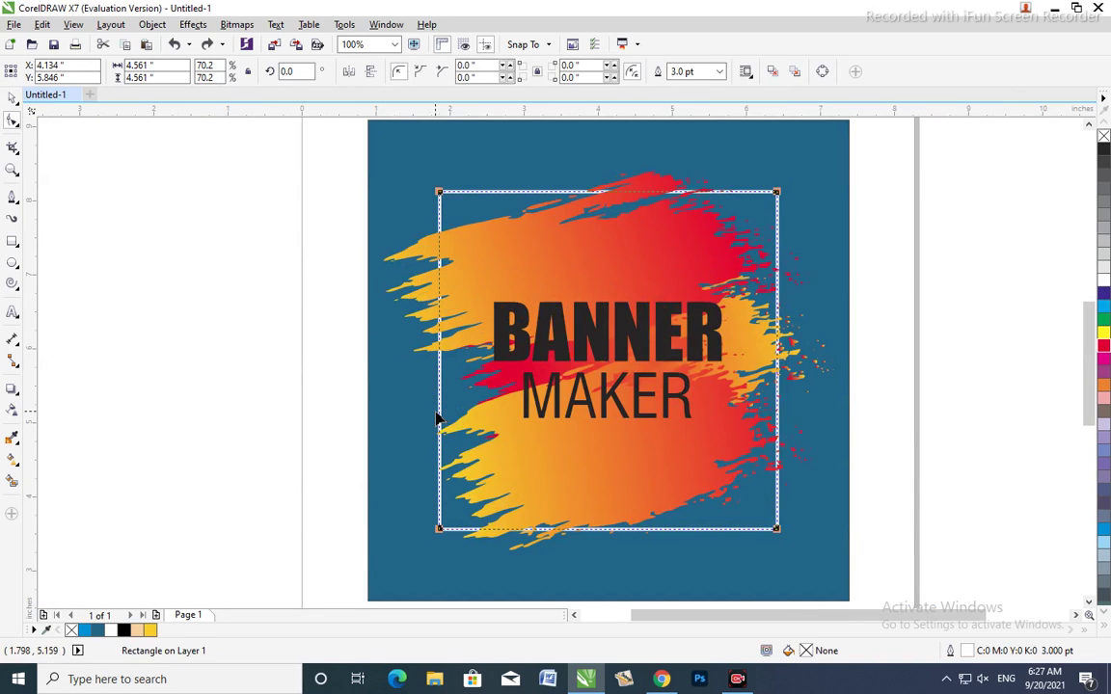
{"action": "left_click_drag", "start_coordinate": [438, 415], "coordinate": [445, 410]}
{"action": "key", "text": "ctrl+q"}
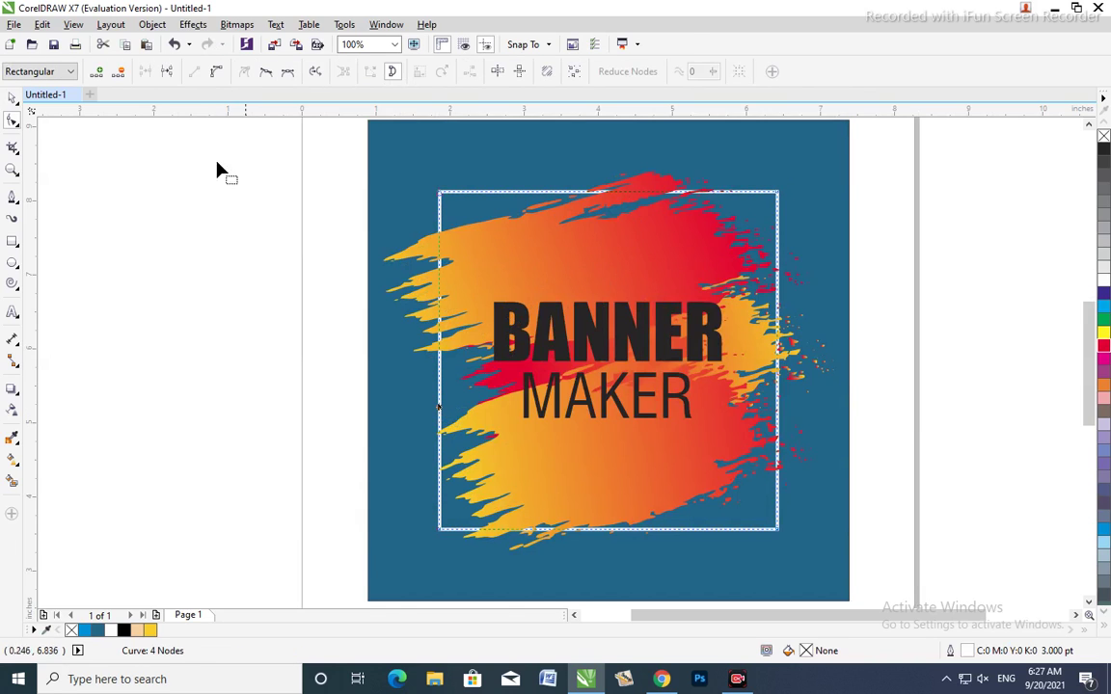
Step: Add nodes on the frame's left and right sides and break it into two pieces
{"action": "left_click", "coordinate": [770, 434]}
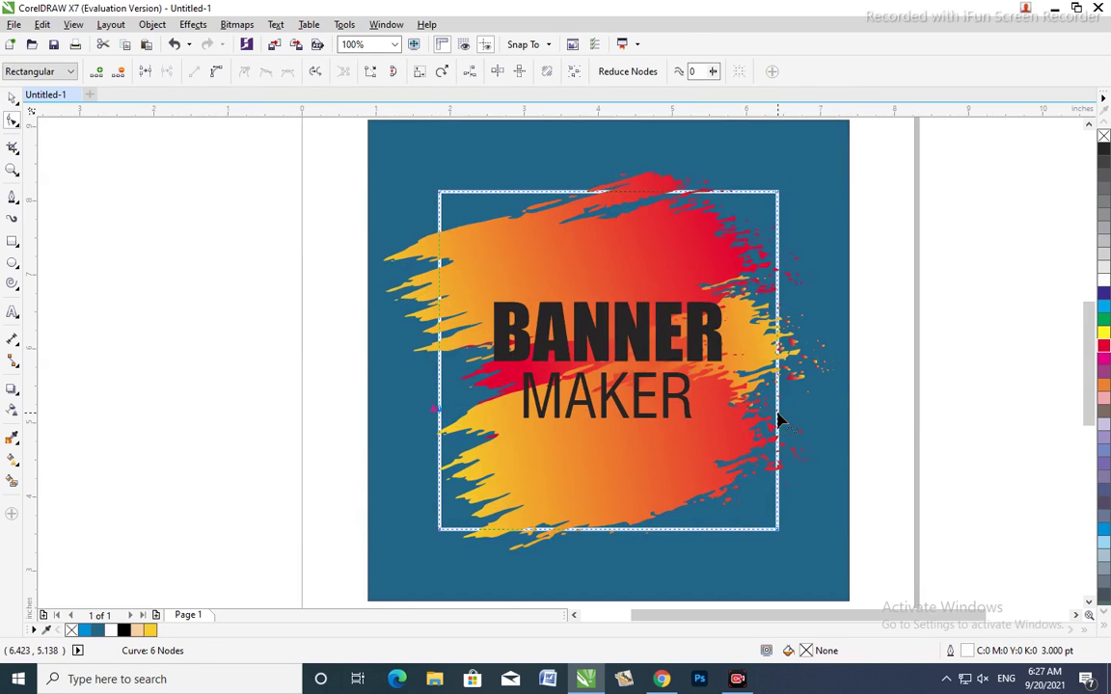
{"action": "left_click", "coordinate": [778, 415]}
{"action": "left_click", "coordinate": [167, 73]}
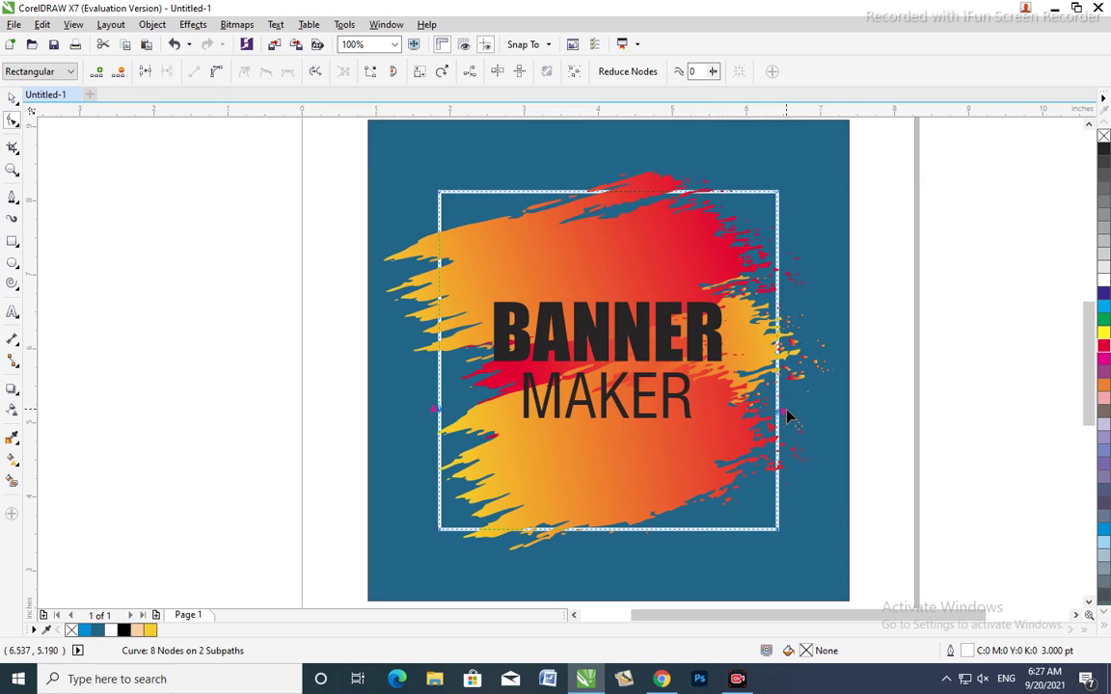
{"action": "key", "text": "space"}
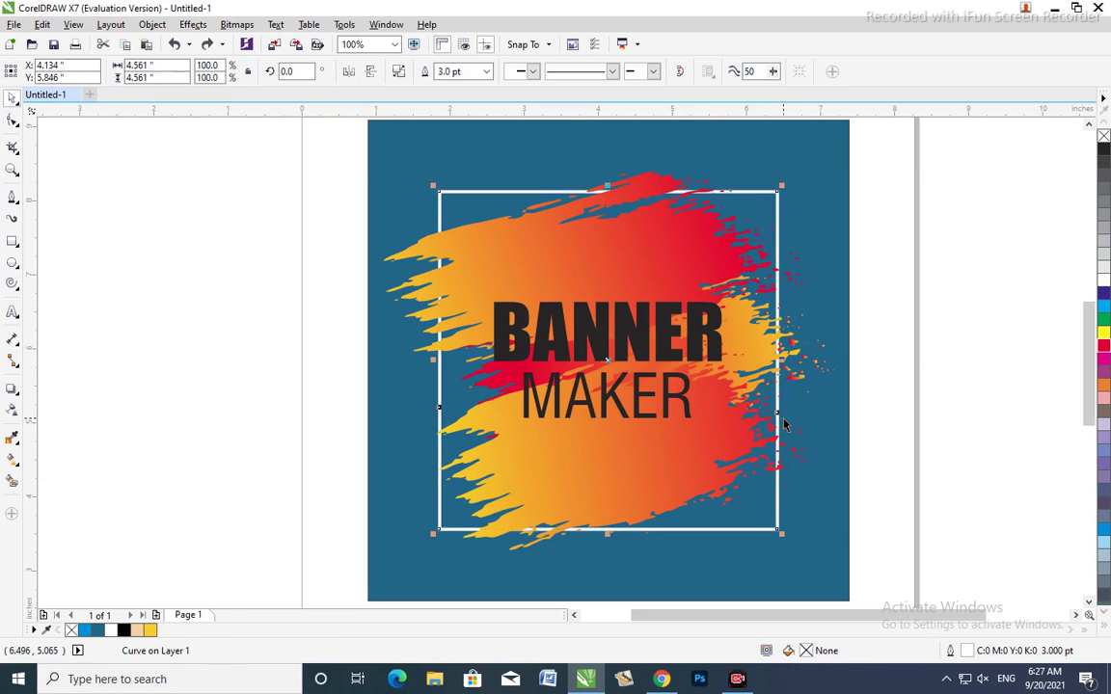
{"action": "key", "text": "ctrl+k"}
{"action": "key", "text": "Escape"}
Step: Drag the frame nodes apart to open gaps in its left and right sides
{"action": "left_click", "coordinate": [770, 294]}
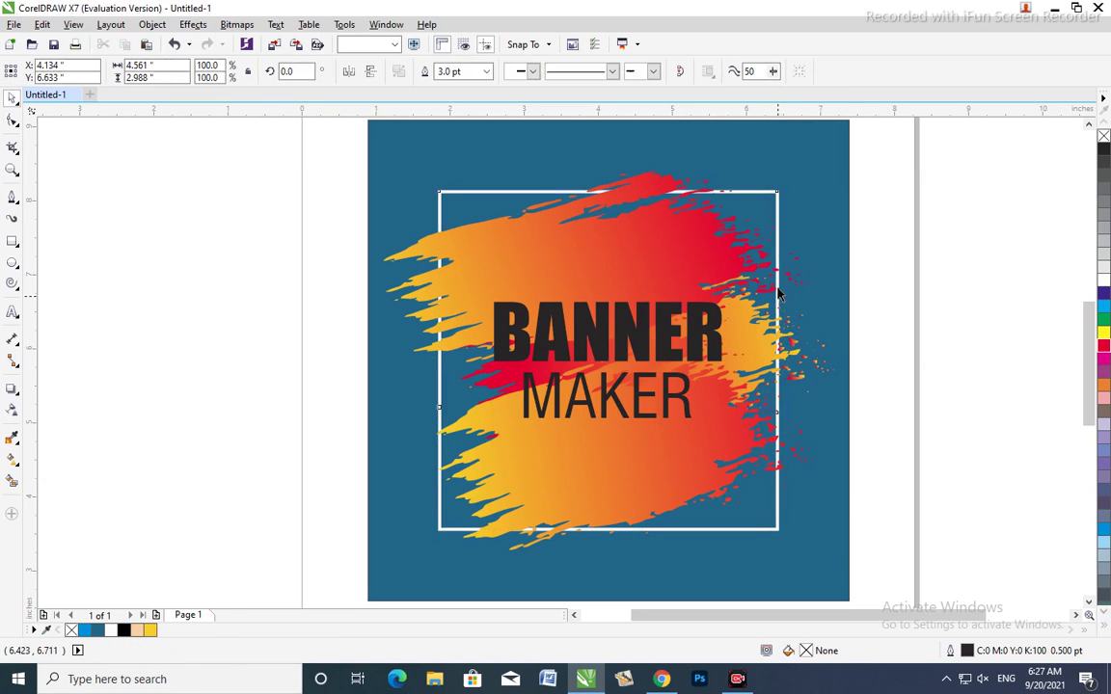
{"action": "key", "text": "space"}
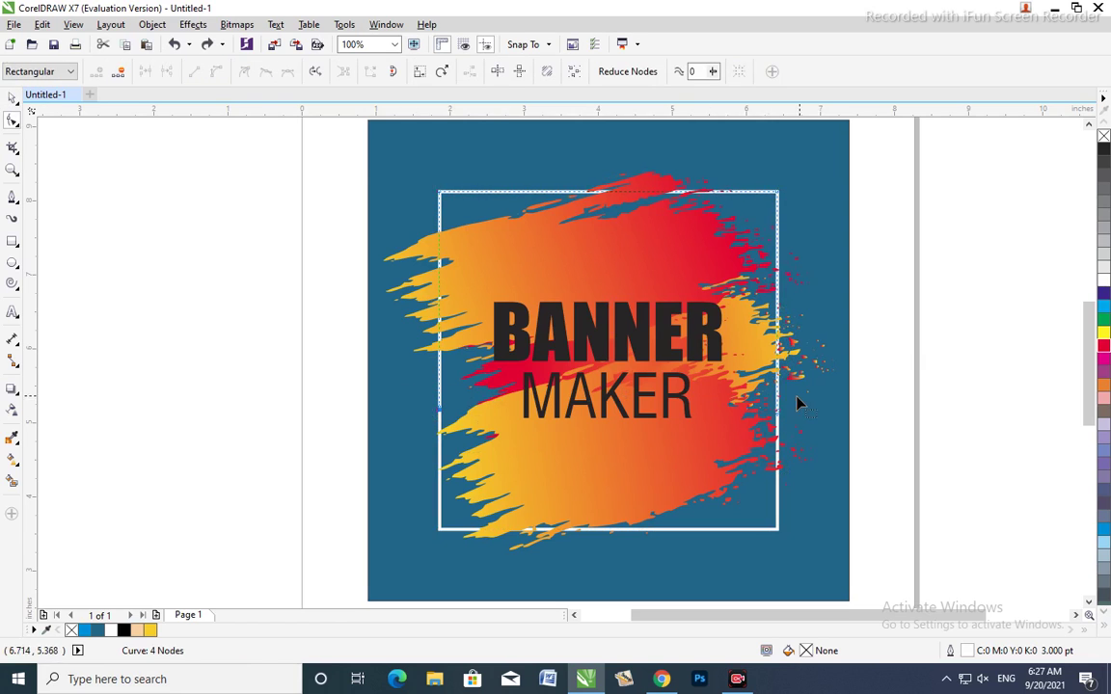
{"action": "left_click_drag", "start_coordinate": [438, 386], "coordinate": [442, 484]}
{"action": "key", "text": "ctrl+k"}
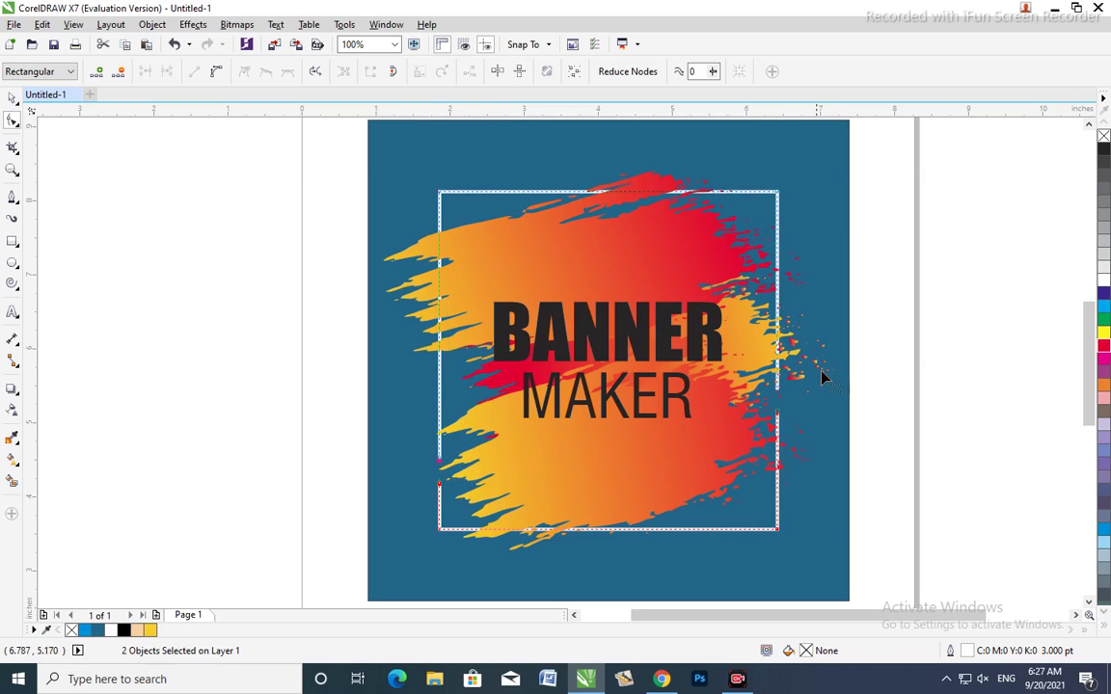
{"action": "left_click_drag", "start_coordinate": [776, 421], "coordinate": [776, 322]}
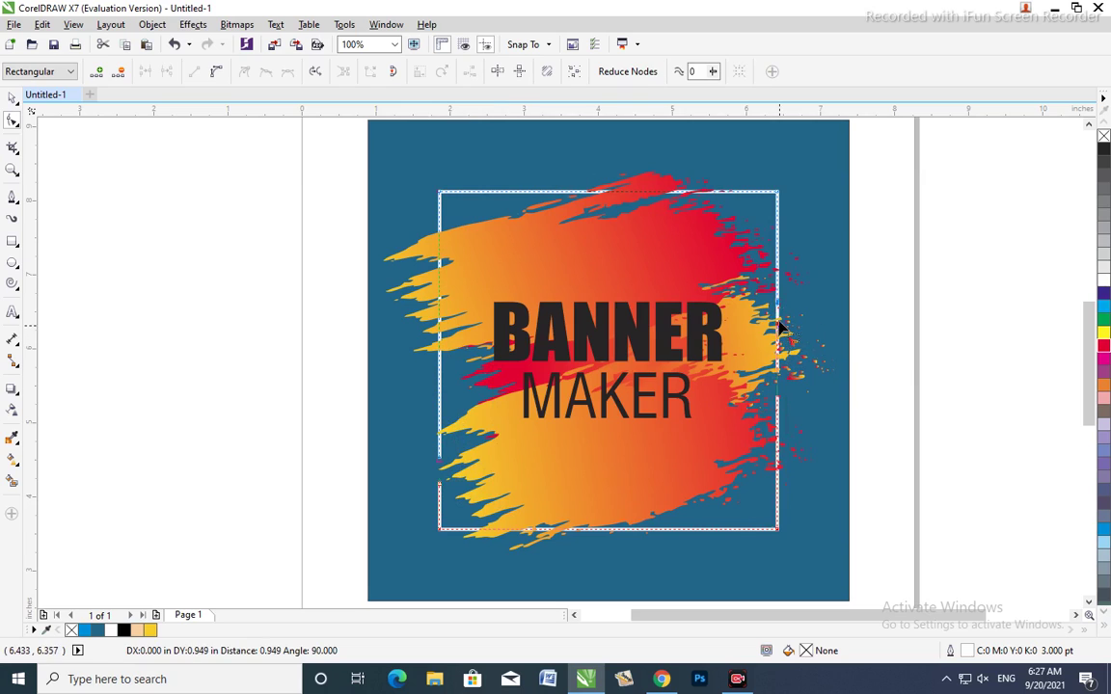
{"action": "key", "text": "space"}
{"action": "key", "text": "Escape"}
{"action": "left_click", "coordinate": [777, 193]}
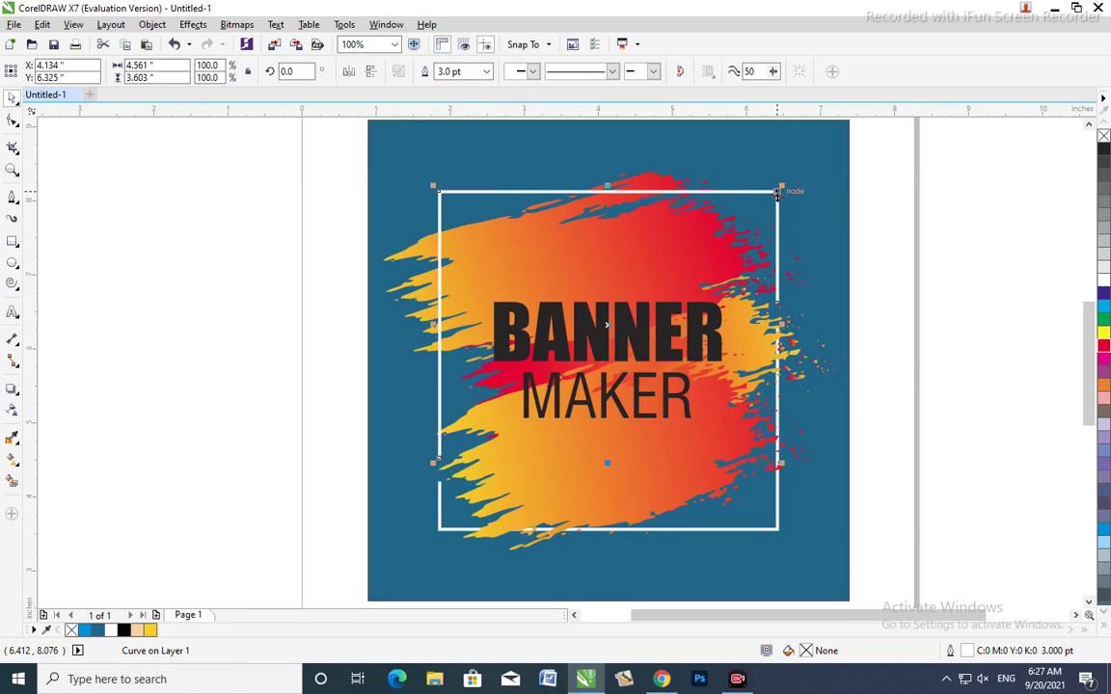
{"action": "key", "text": "Escape"}
Step: Stretch the brush strokes and title group taller
{"action": "left_click", "coordinate": [616, 500]}
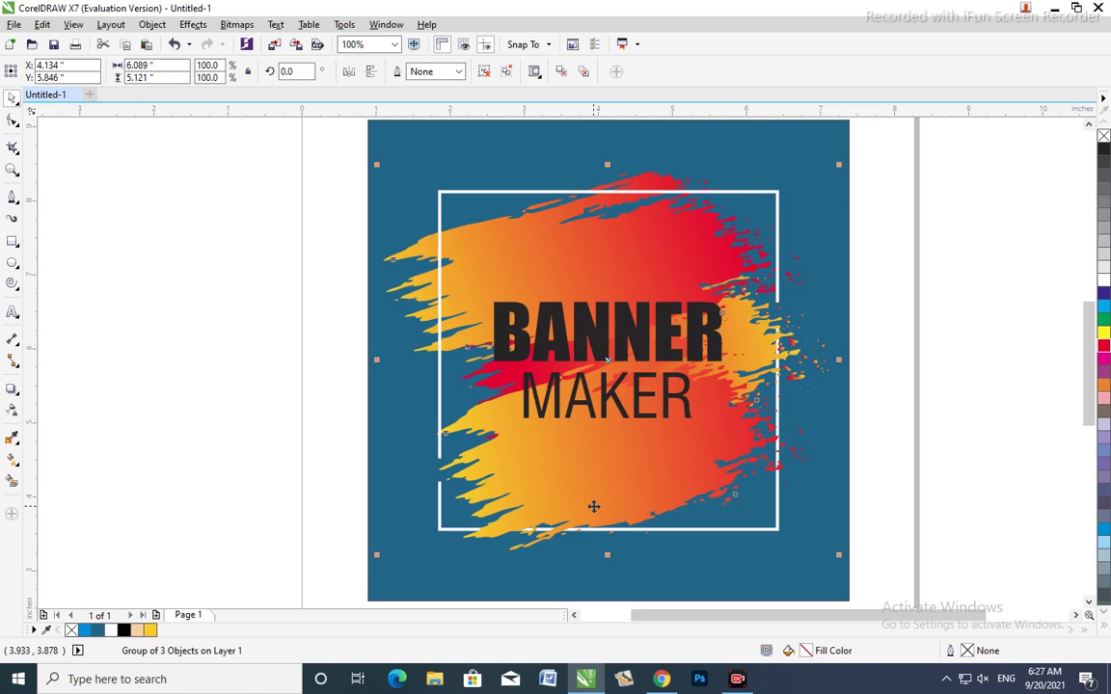
{"action": "left_click", "coordinate": [610, 560]}
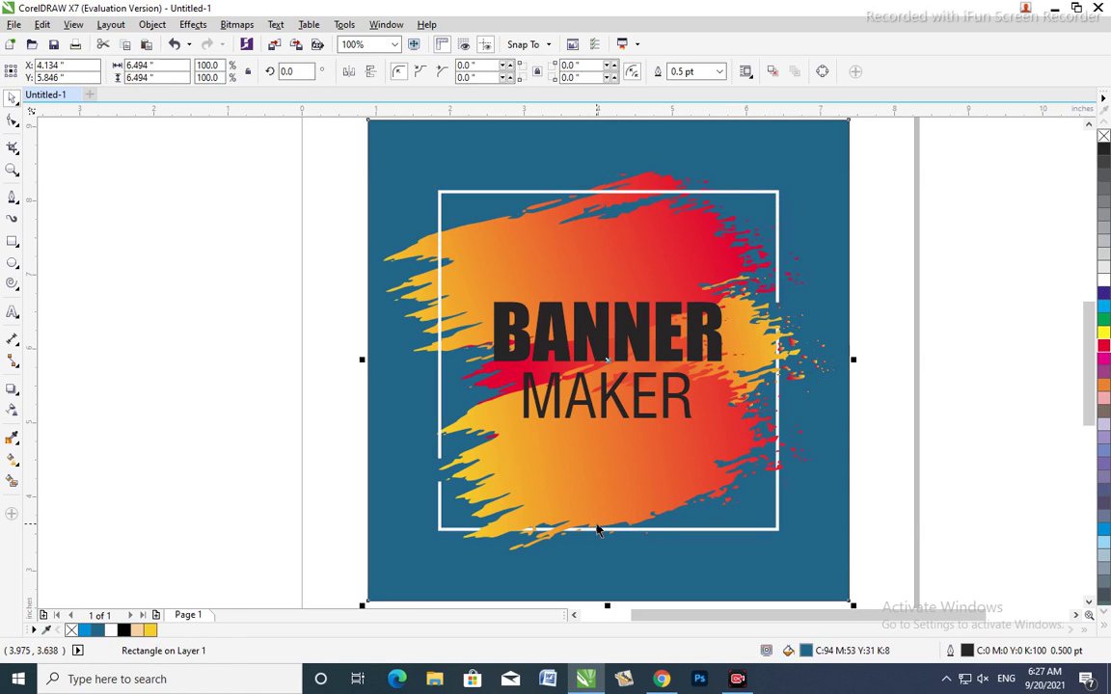
{"action": "key", "text": "Tab"}
{"action": "left_click_drag", "start_coordinate": [607, 556], "coordinate": [607, 583]}
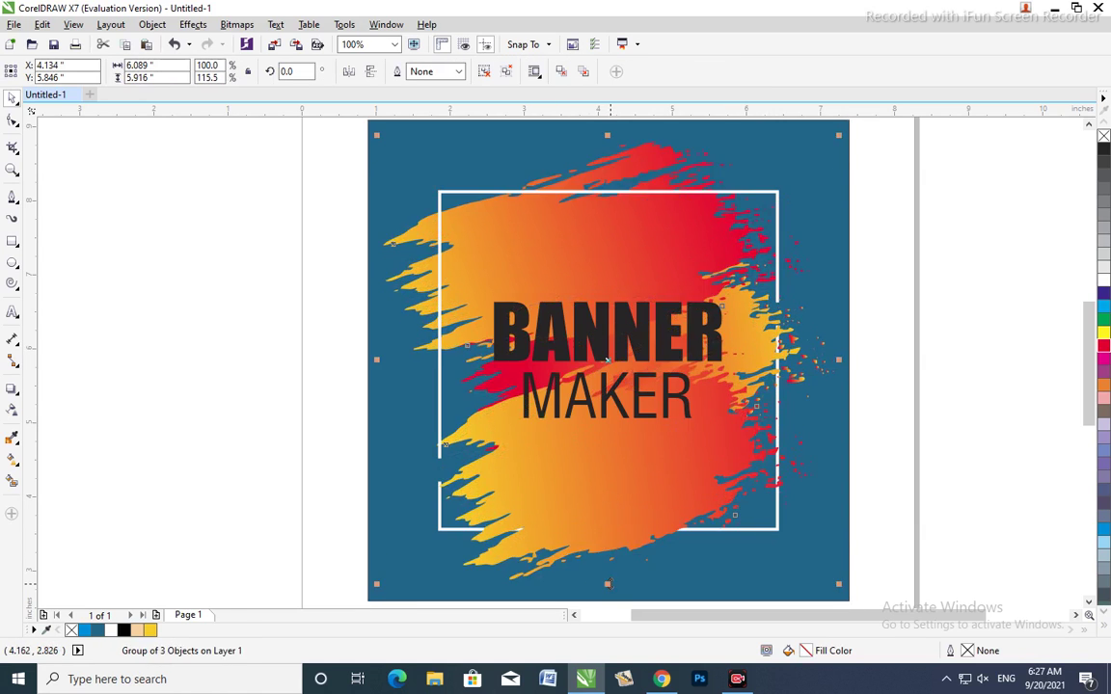
{"action": "left_click", "coordinate": [924, 426]}
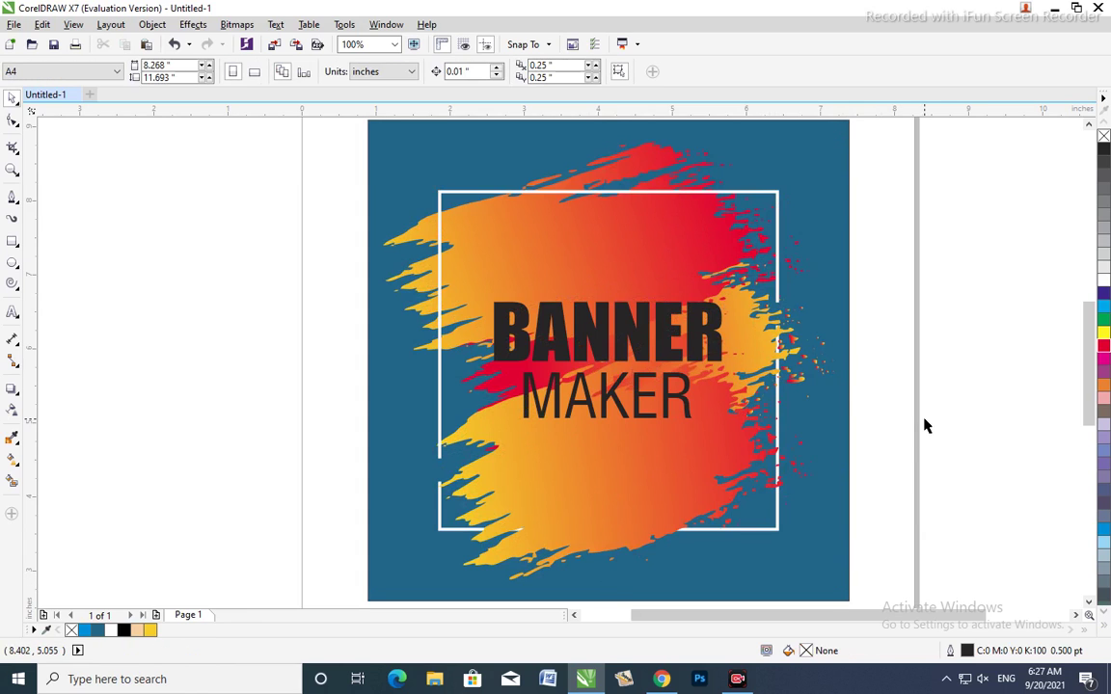
Step: Make the BANNER MAKER text white and shrink MAKER slightly
{"action": "left_click", "coordinate": [658, 340]}
{"action": "left_click_drag", "start_coordinate": [353, 265], "coordinate": [878, 570]}
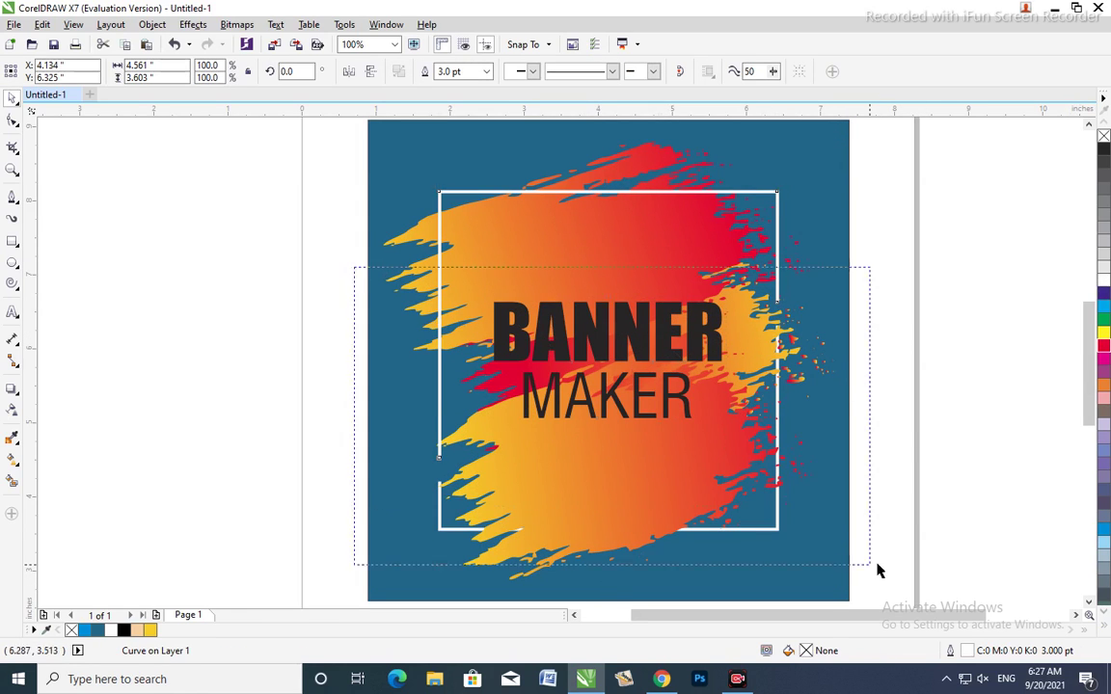
{"action": "left_click", "coordinate": [715, 281], "text": "shift"}
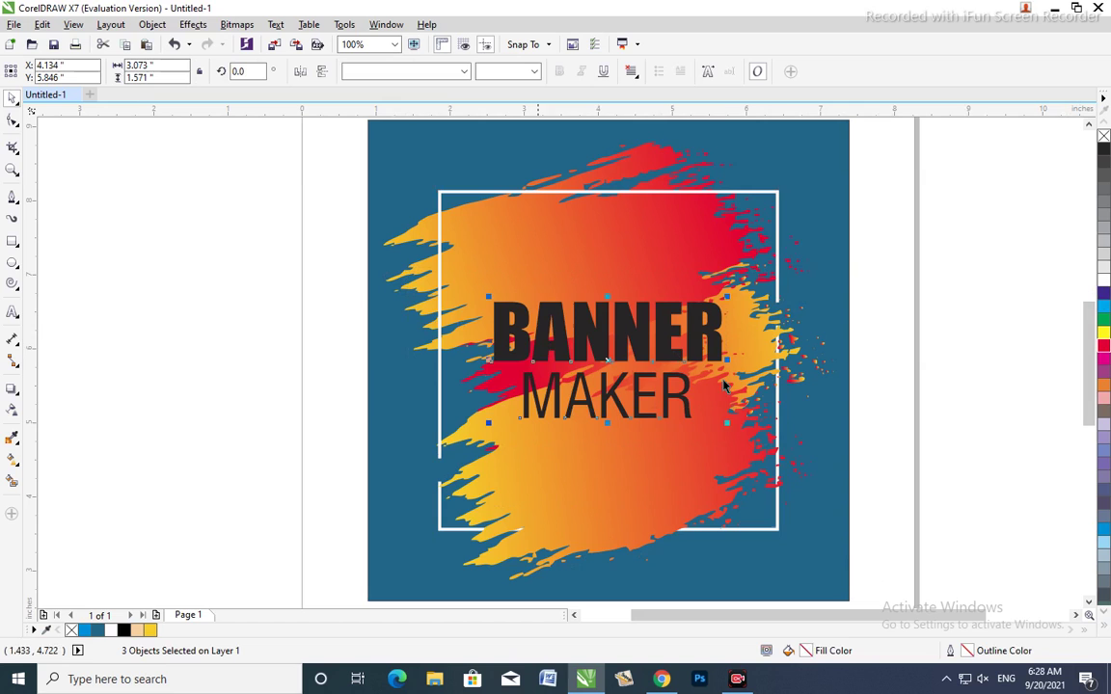
{"action": "left_click", "coordinate": [1104, 279]}
{"action": "left_click", "coordinate": [665, 400]}
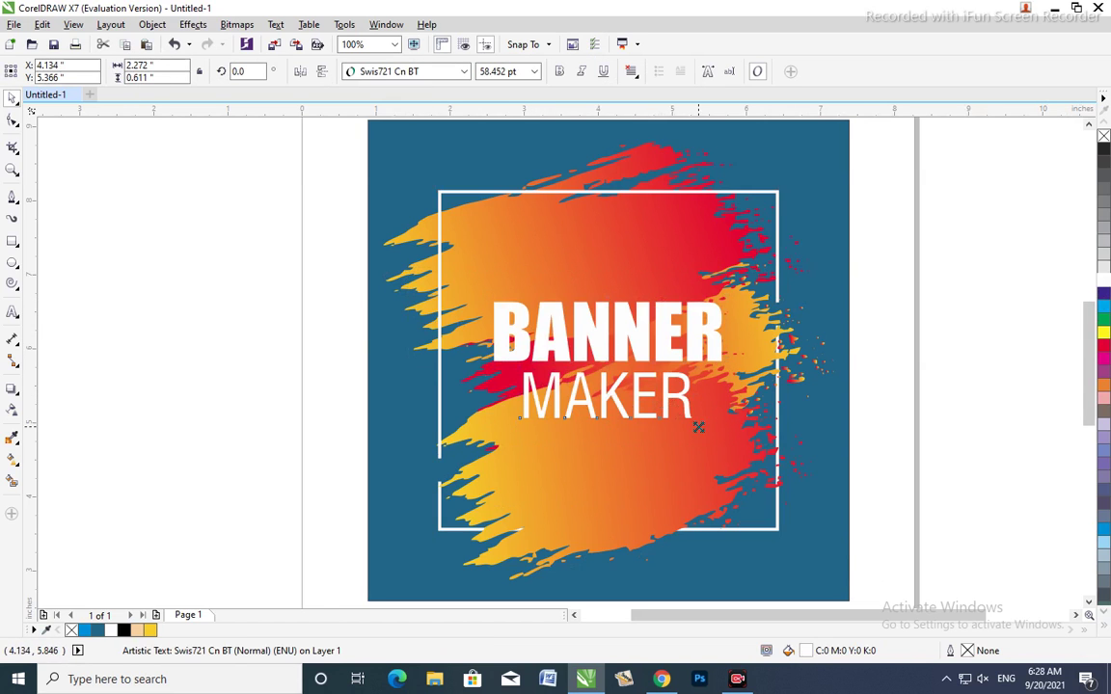
{"action": "left_click_drag", "start_coordinate": [698, 427], "coordinate": [687, 424]}
{"action": "key", "text": "Escape"}
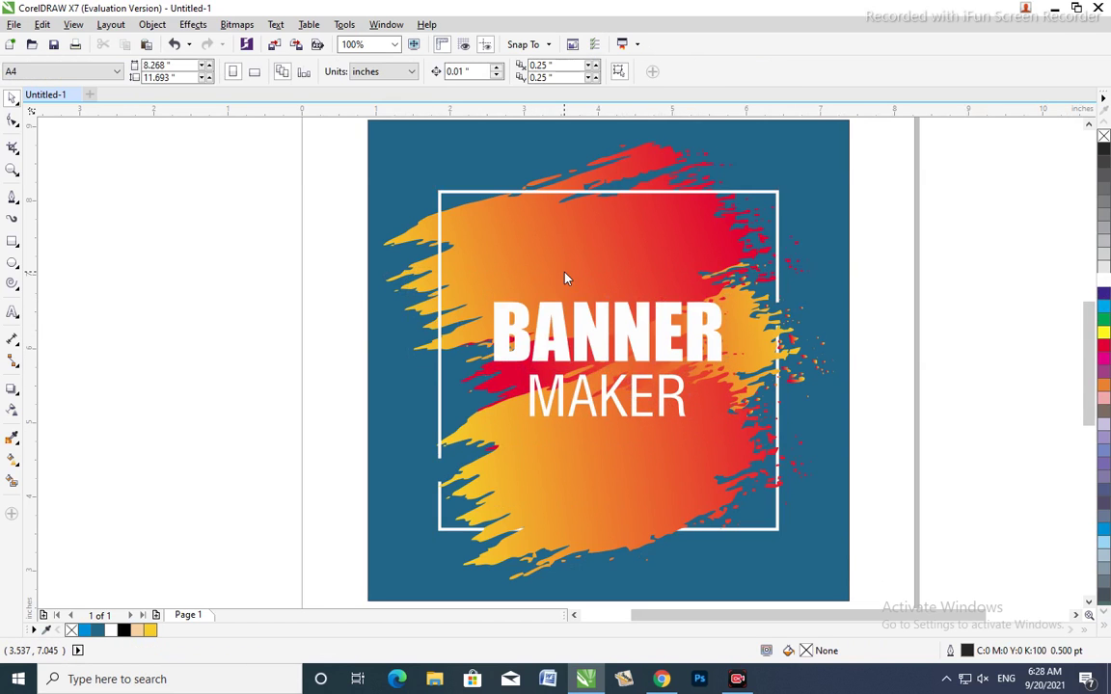
Step: Save the drawing to the Desktop as baner.cdr
{"action": "key", "text": "ctrl+s"}
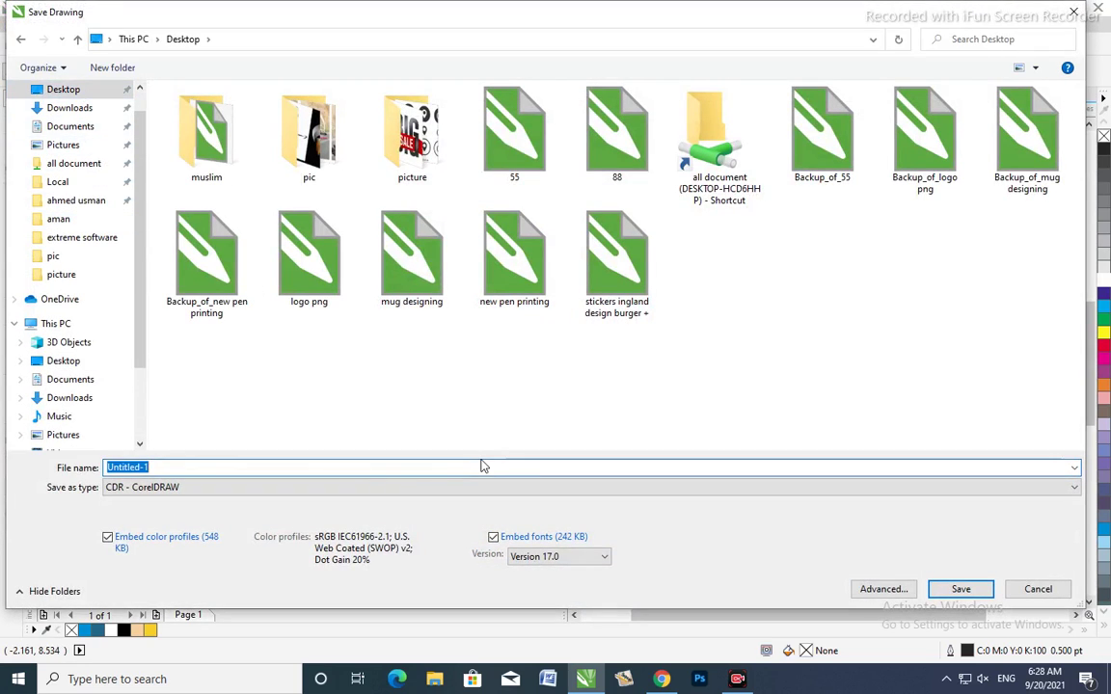
{"action": "type", "text": "ba"}
{"action": "key", "text": "Escape"}
{"action": "key", "text": "Escape"}
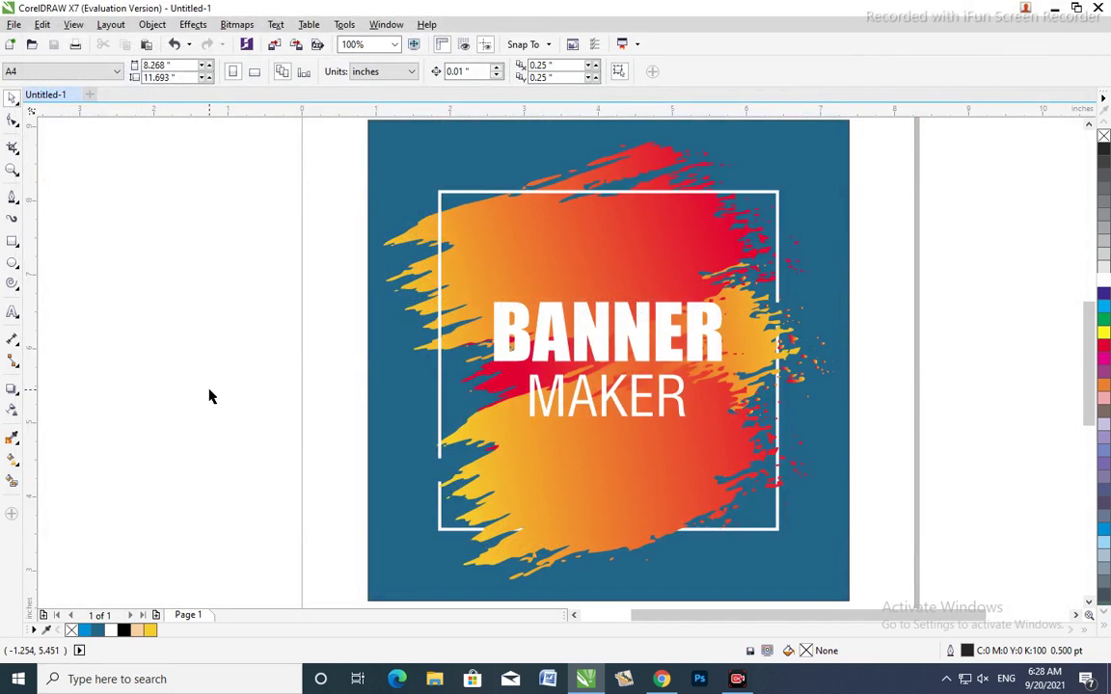
{"action": "left_click", "coordinate": [636, 386]}
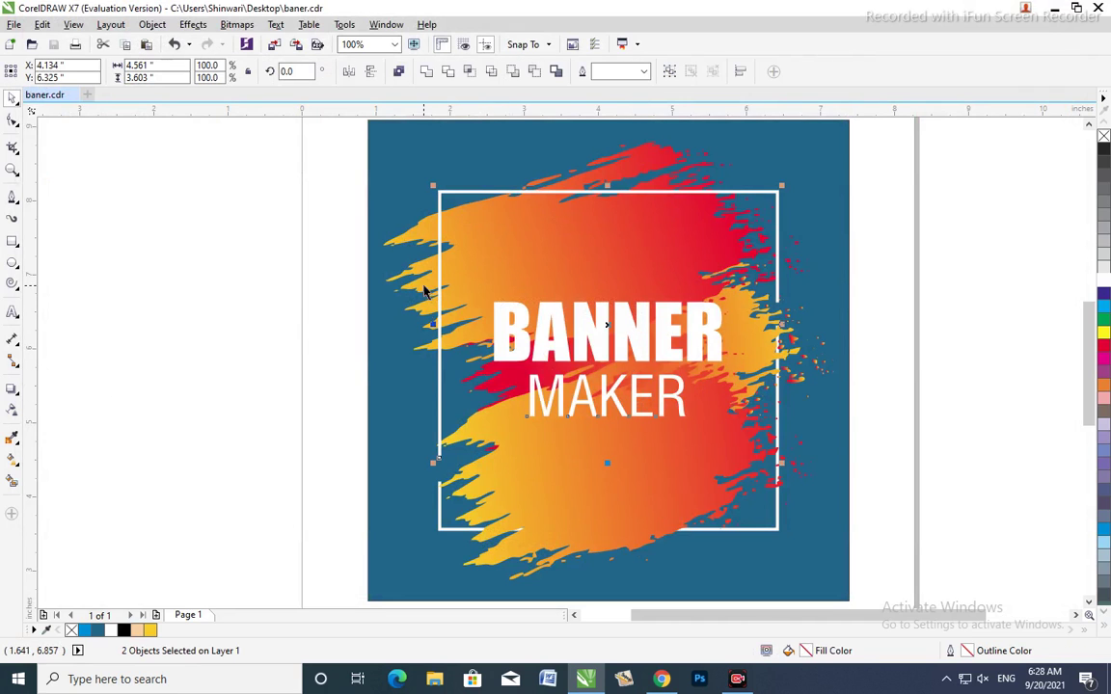
Step: Group the BANNER MAKER text and add a drop shadow with opacity 70 and feather 10
{"action": "left_click_drag", "start_coordinate": [425, 290], "coordinate": [725, 440]}
{"action": "key", "text": "ctrl+g"}
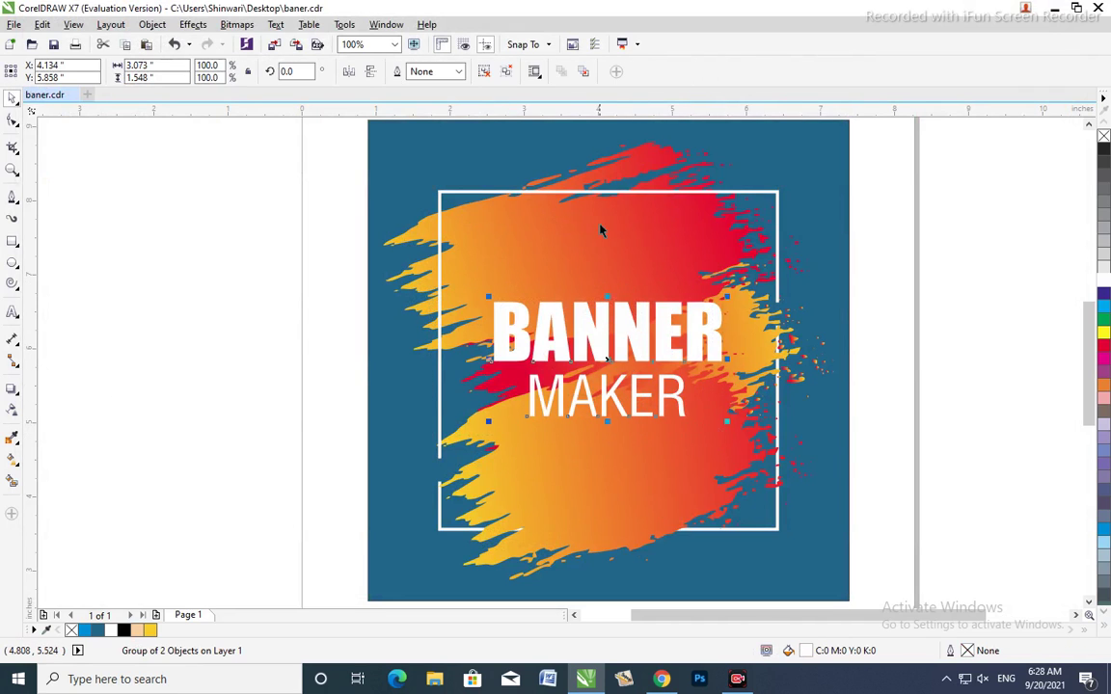
{"action": "left_click", "coordinate": [600, 229], "text": "shift"}
{"action": "left_click", "coordinate": [600, 322]}
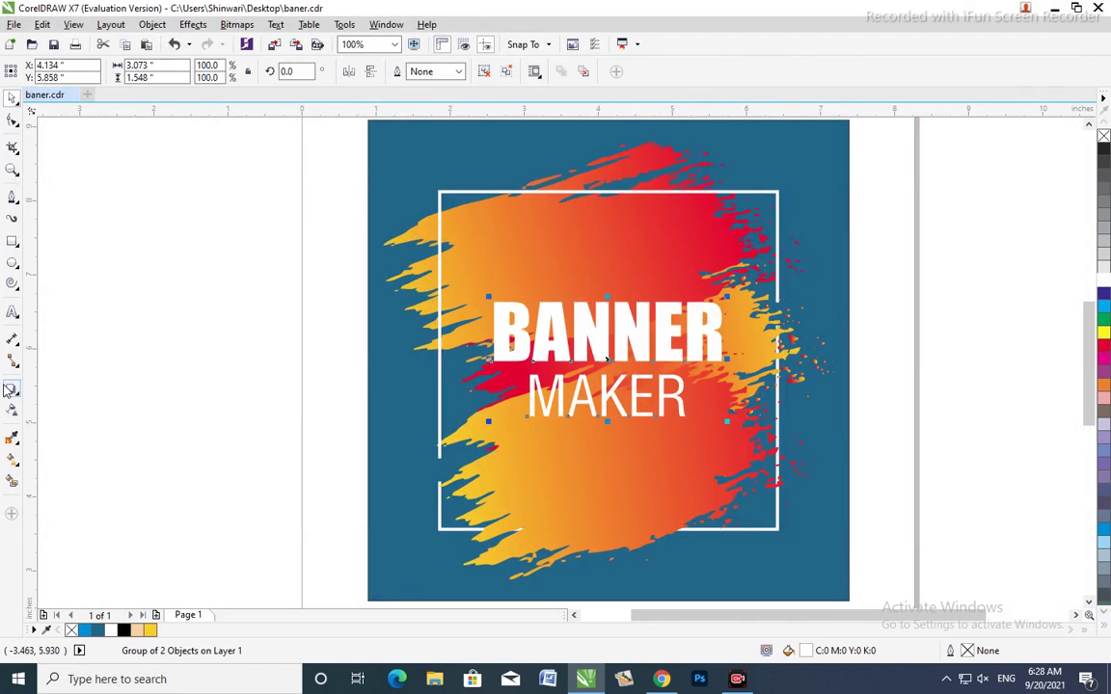
{"action": "left_click", "coordinate": [10, 388]}
{"action": "left_click_drag", "start_coordinate": [606, 358], "coordinate": [613, 360]}
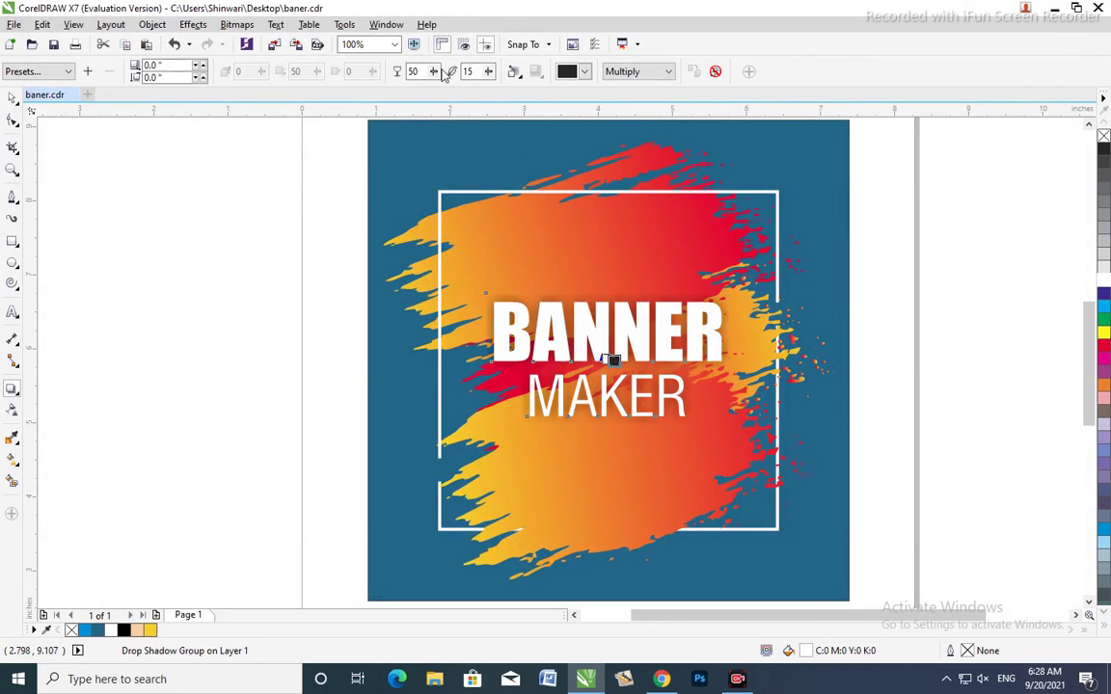
{"action": "double_click", "coordinate": [412, 72]}
{"action": "key", "text": "Tab"}
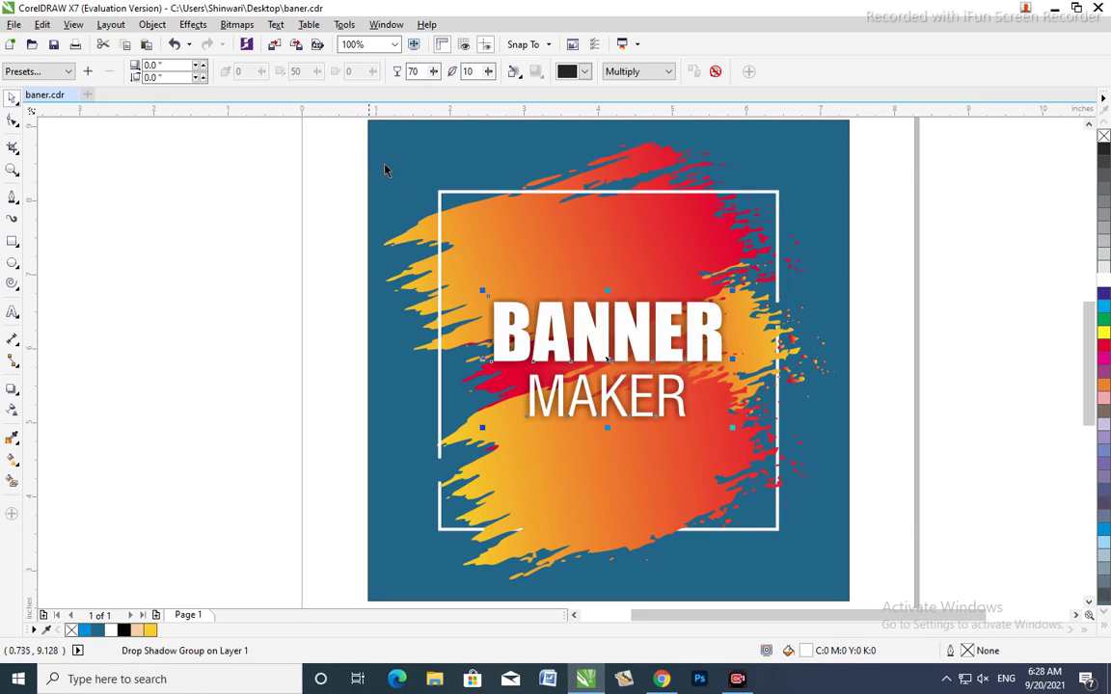
{"action": "key", "text": "space"}
Step: Nudge the shadow three steps down beneath the words and review it
{"action": "left_click", "coordinate": [572, 288]}
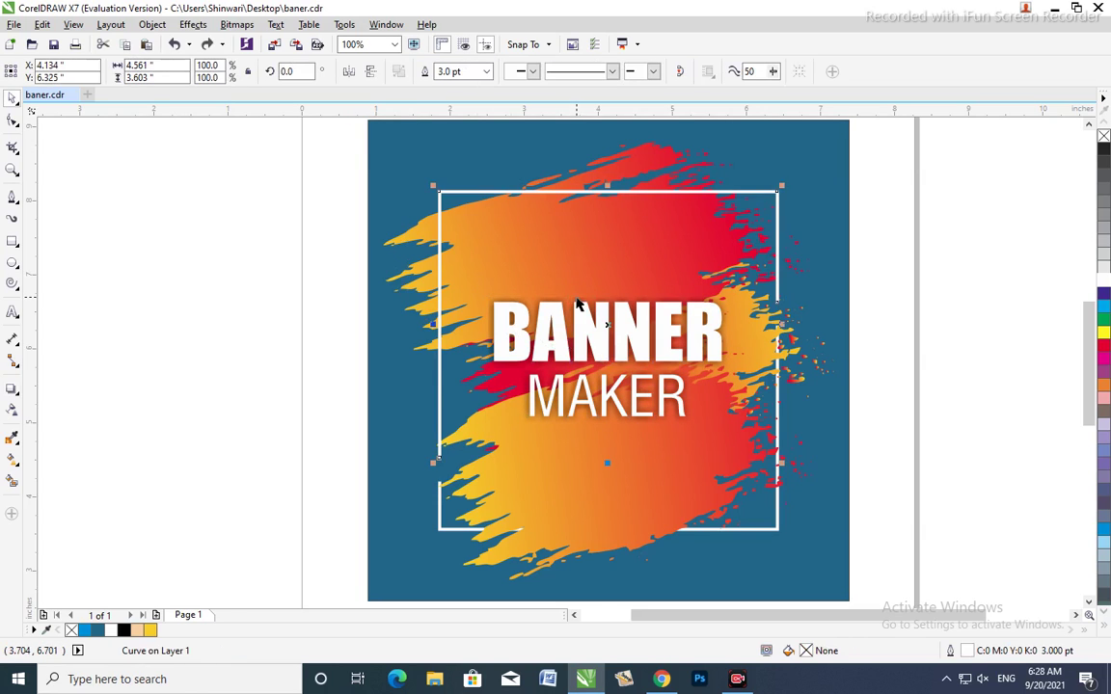
{"action": "left_click", "coordinate": [582, 297]}
{"action": "key", "text": "Down"}
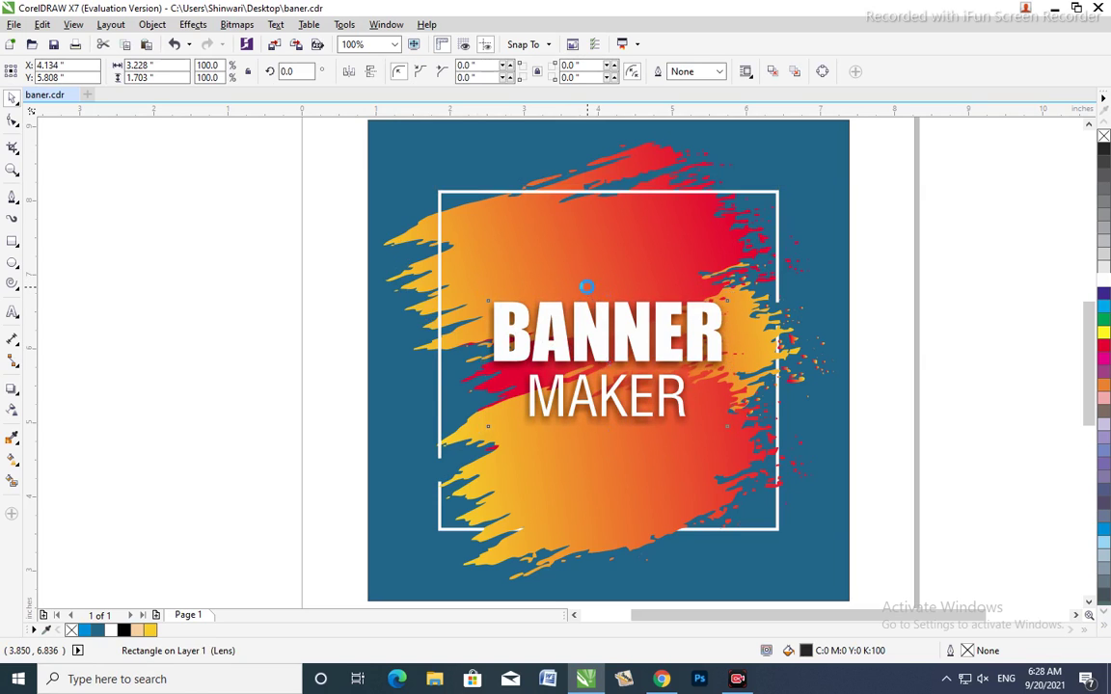
{"action": "key", "text": "Down"}
{"action": "key", "text": "Down"}
{"action": "key", "text": "Down"}
{"action": "key", "text": "Down"}
{"action": "key", "text": "Down"}
{"action": "key", "text": "Down"}
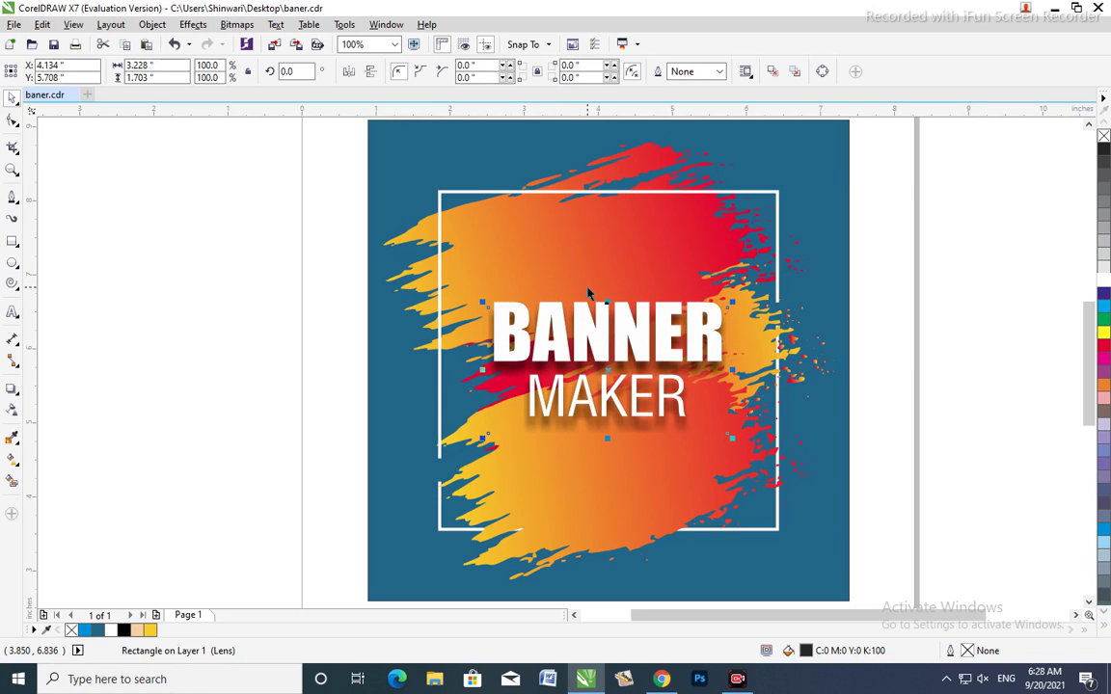
{"action": "key", "text": "Down"}
{"action": "key", "text": "Down"}
{"action": "key", "text": "Down"}
{"action": "key", "text": "Down"}
{"action": "key", "text": "Down"}
{"action": "key", "text": "Down"}
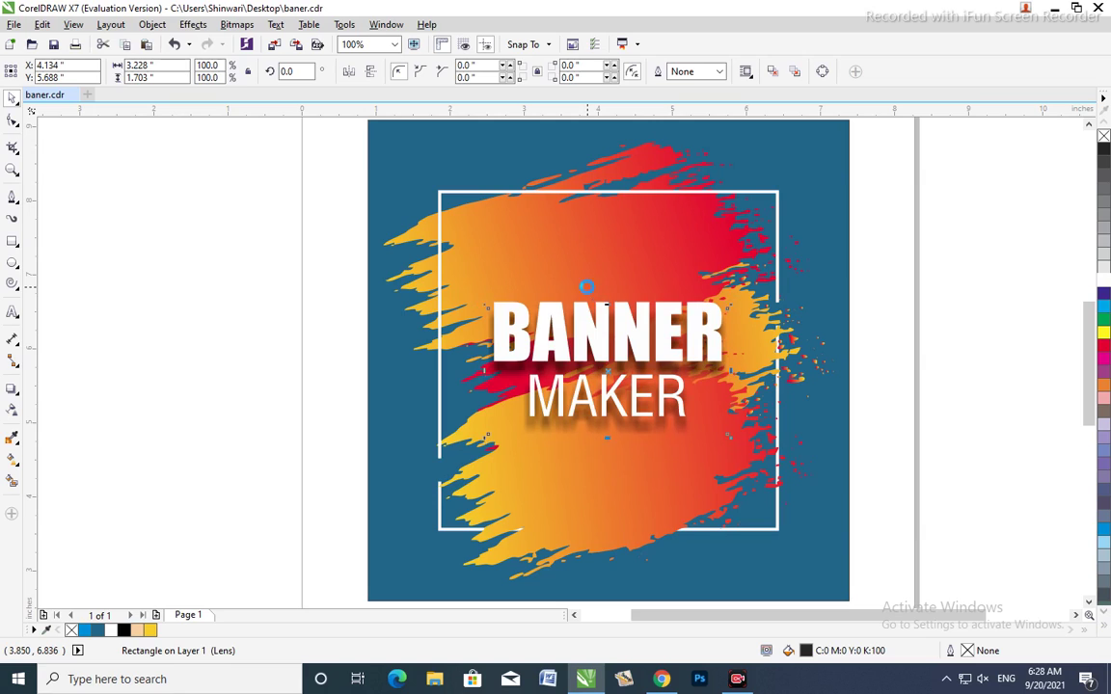
{"action": "left_click", "coordinate": [275, 255]}
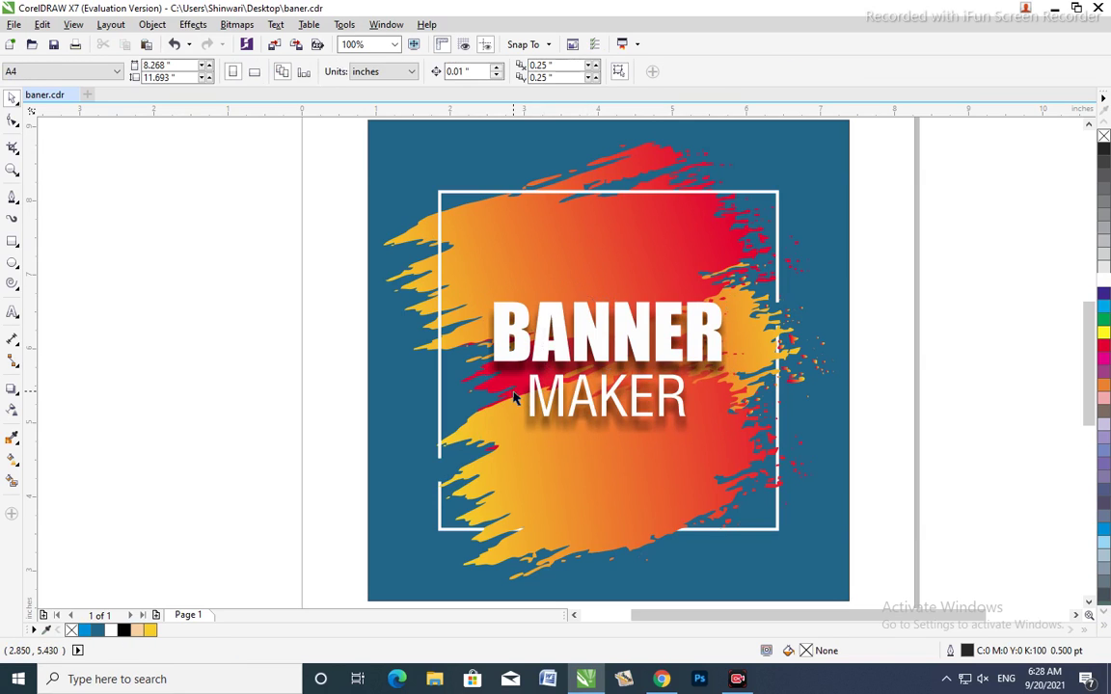
{"action": "left_click", "coordinate": [514, 397]}
{"action": "left_click", "coordinate": [269, 277]}
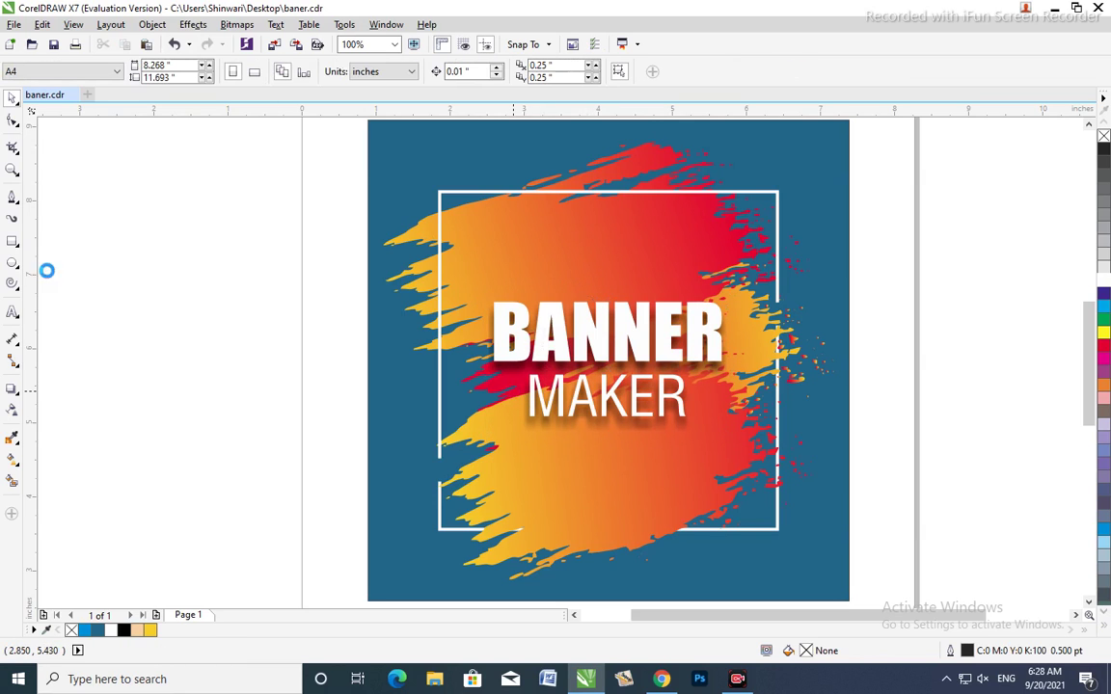
Step: Draw a small white, outline-free rectangle across the frame's top edge
{"action": "left_click", "coordinate": [13, 241]}
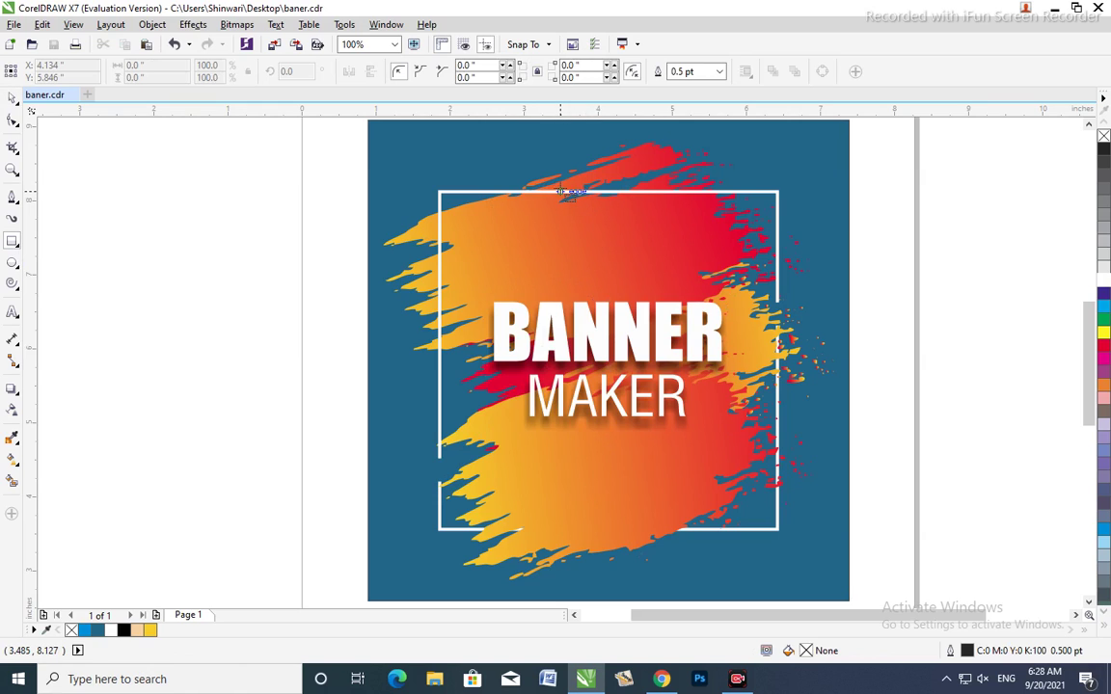
{"action": "mouse_move", "coordinate": [547, 180]}
{"action": "left_mouse_down"}
{"action": "mouse_move", "coordinate": [707, 225]}
{"action": "mouse_move", "coordinate": [688, 189]}
{"action": "left_mouse_up"}
{"action": "left_click", "coordinate": [686, 184]}
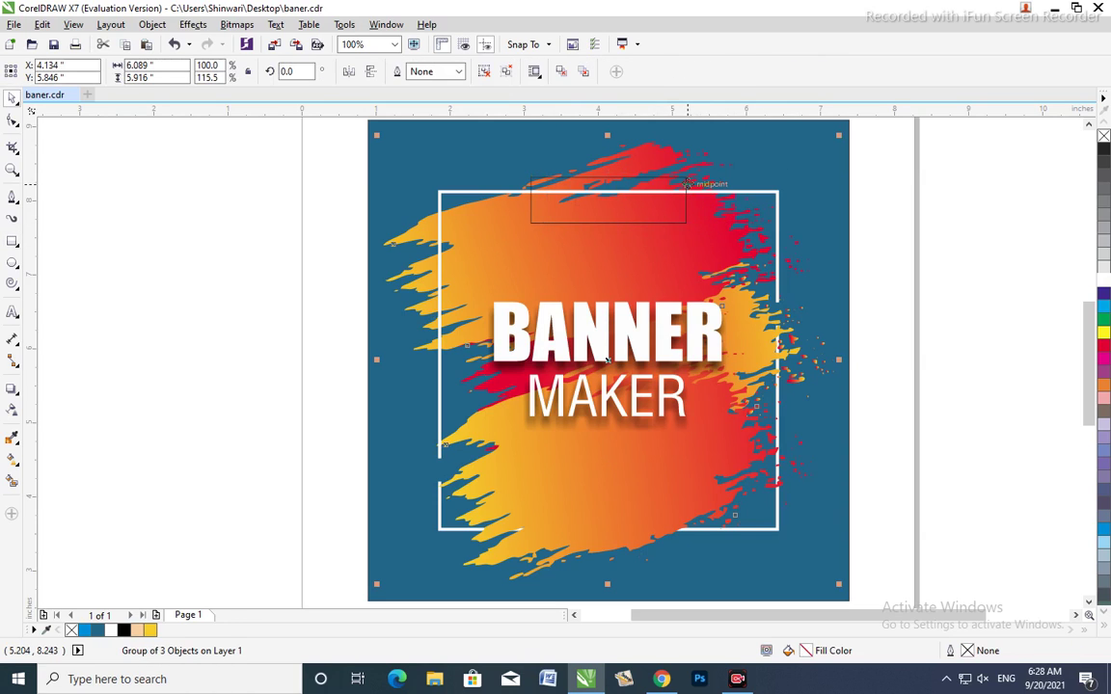
{"action": "left_click", "coordinate": [686, 183]}
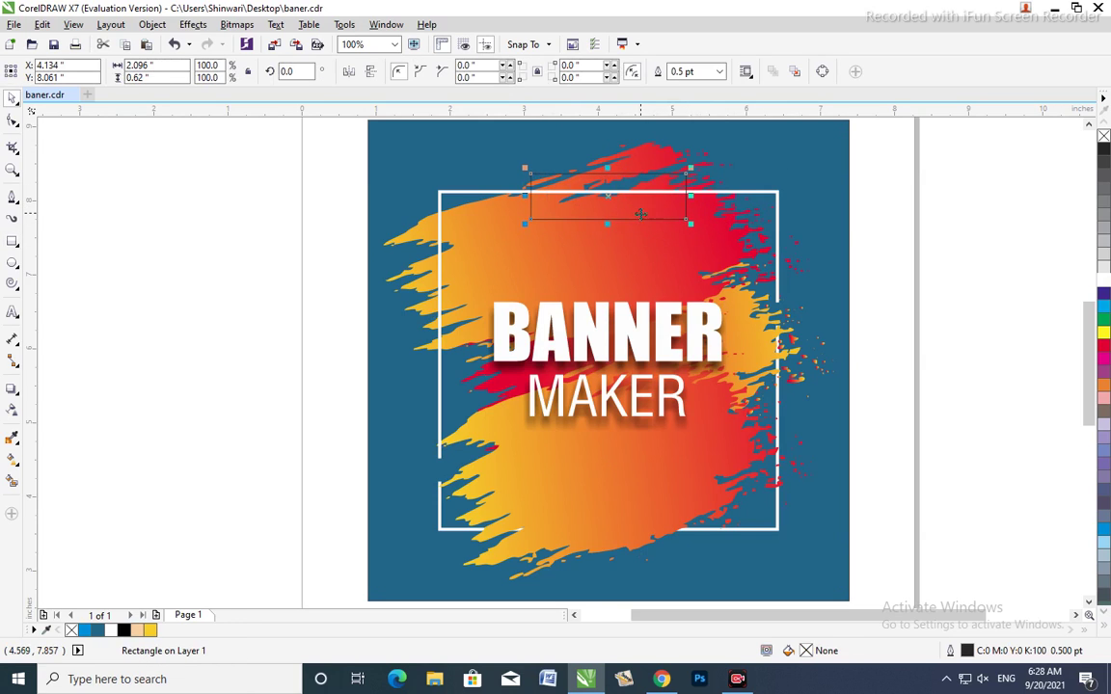
{"action": "left_click", "coordinate": [1099, 281]}
{"action": "right_click", "coordinate": [1104, 136]}
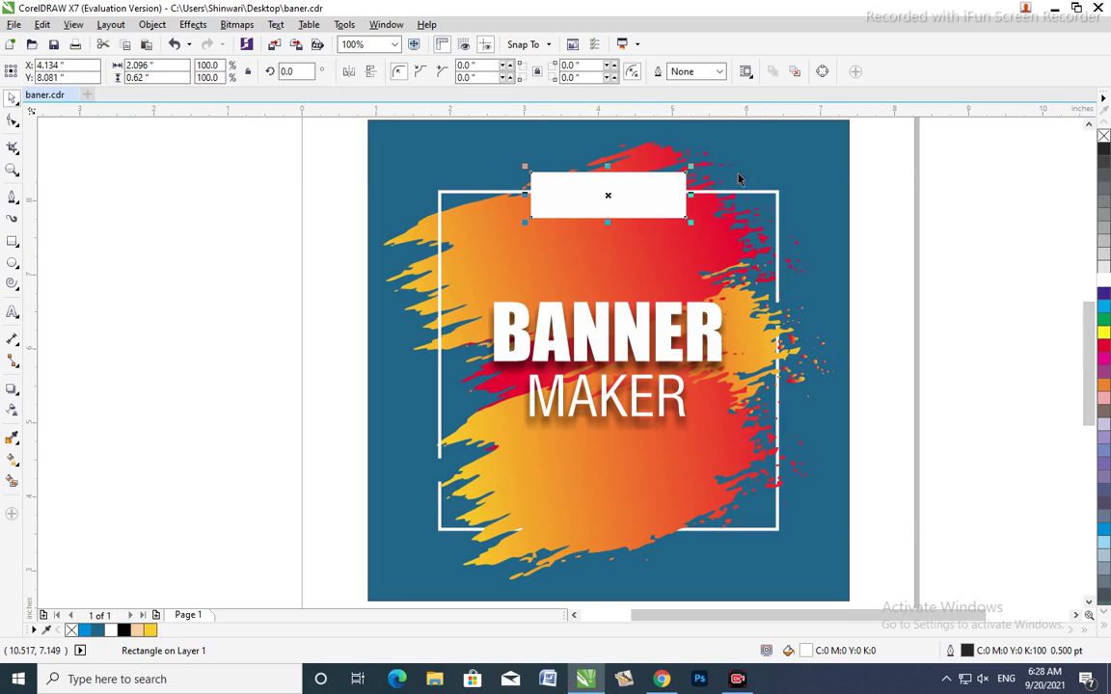
Step: Place a white copy of the rectangle at the frame's top-right corner
{"action": "left_click", "coordinate": [779, 226], "text": "shift"}
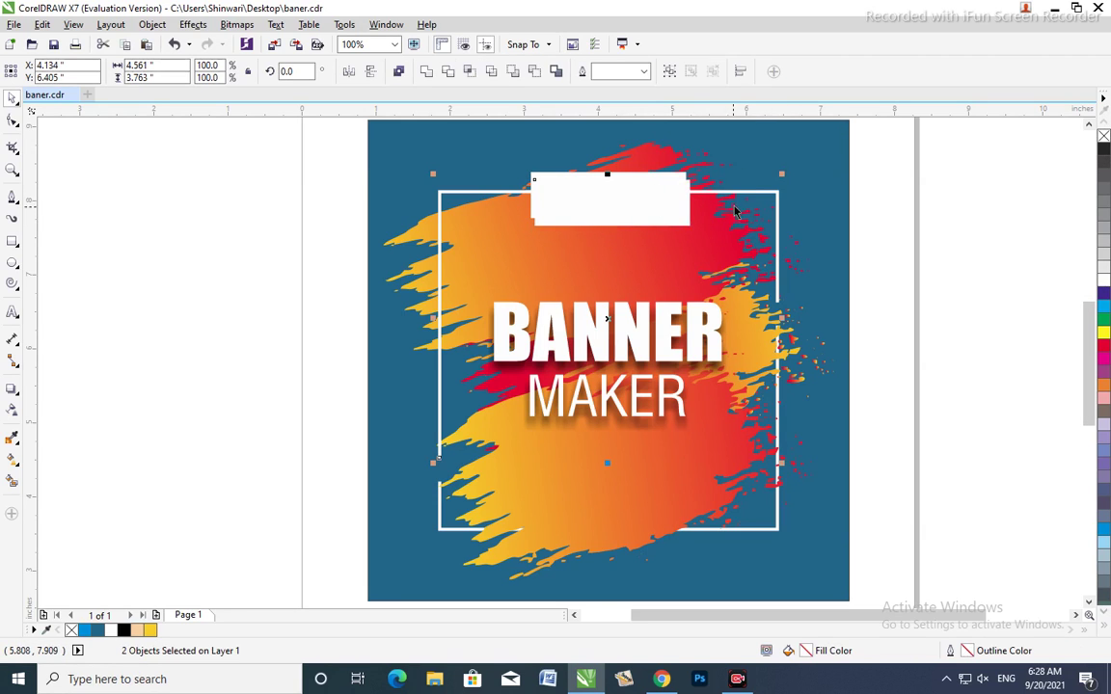
{"action": "left_click", "coordinate": [680, 183]}
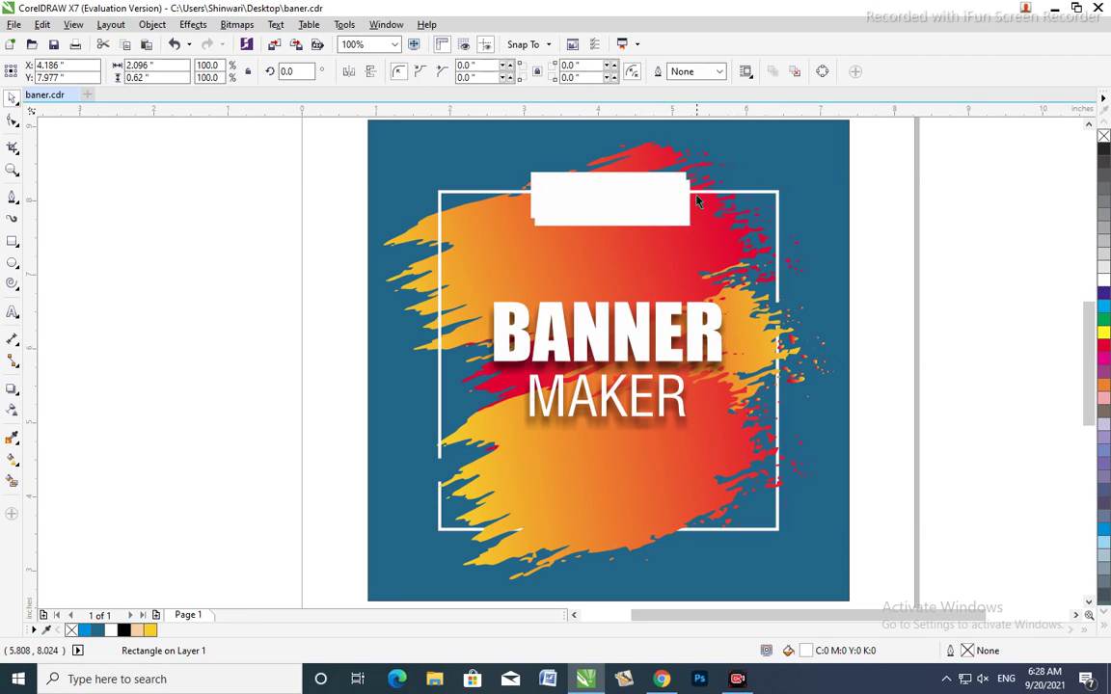
{"action": "left_click", "coordinate": [772, 201], "text": "shift"}
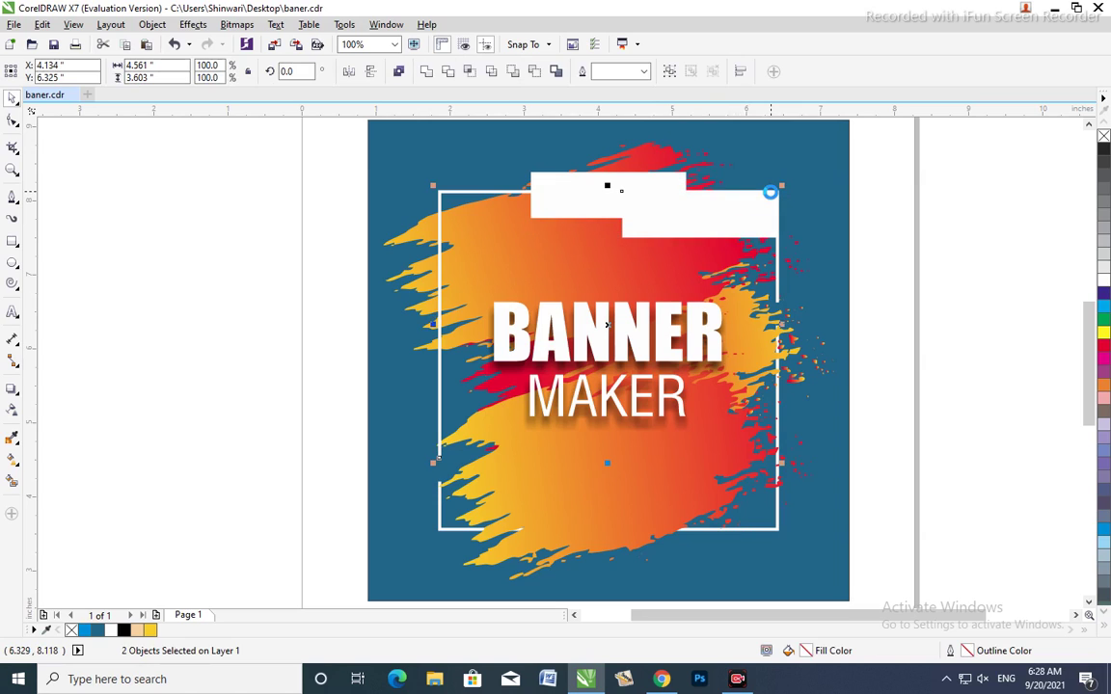
{"action": "key", "text": "Escape"}
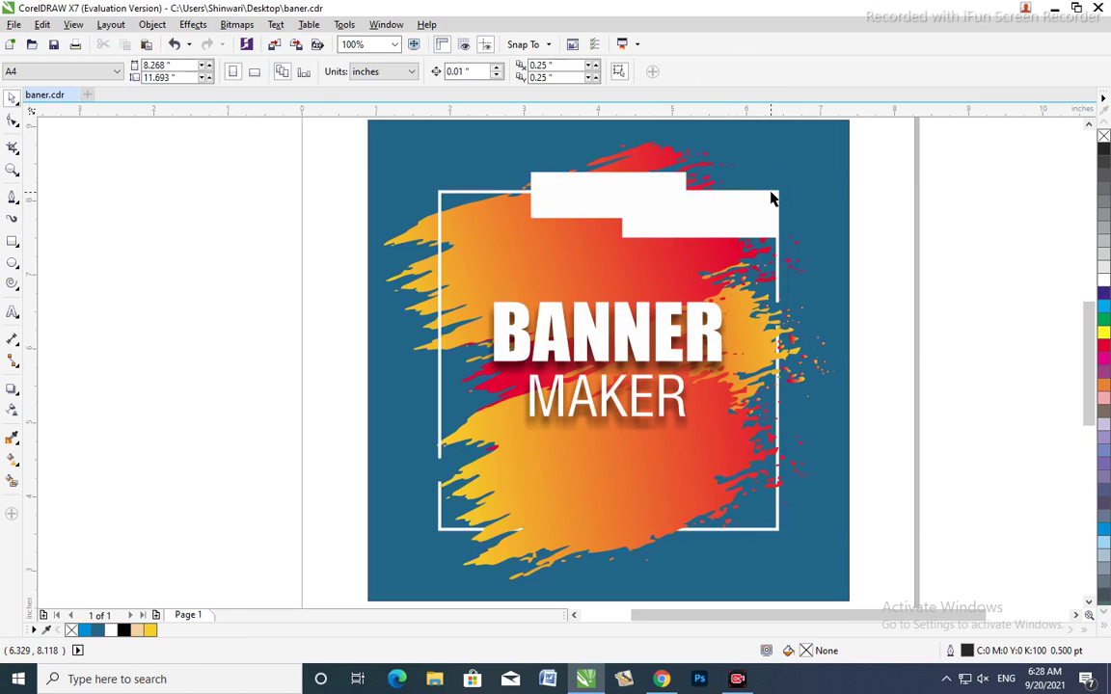
{"action": "left_click", "coordinate": [771, 199]}
{"action": "key", "text": "F10"}
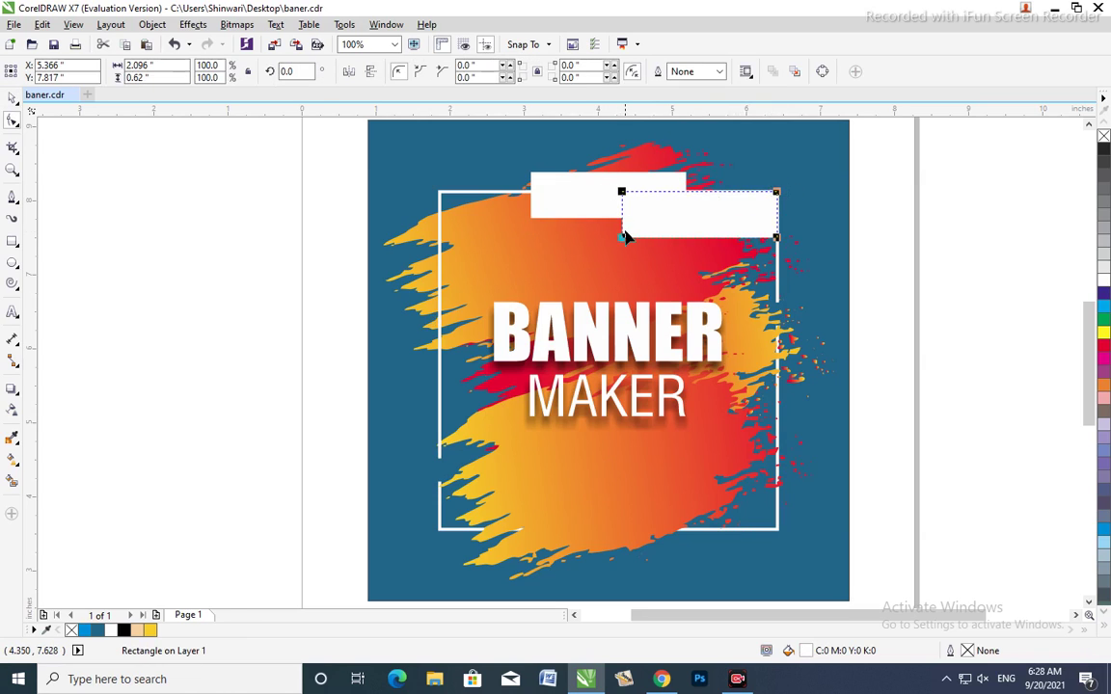
Step: Turn the top-right white box into a smaller triangle mirrored to point into the corner
{"action": "key", "text": "ctrl+q"}
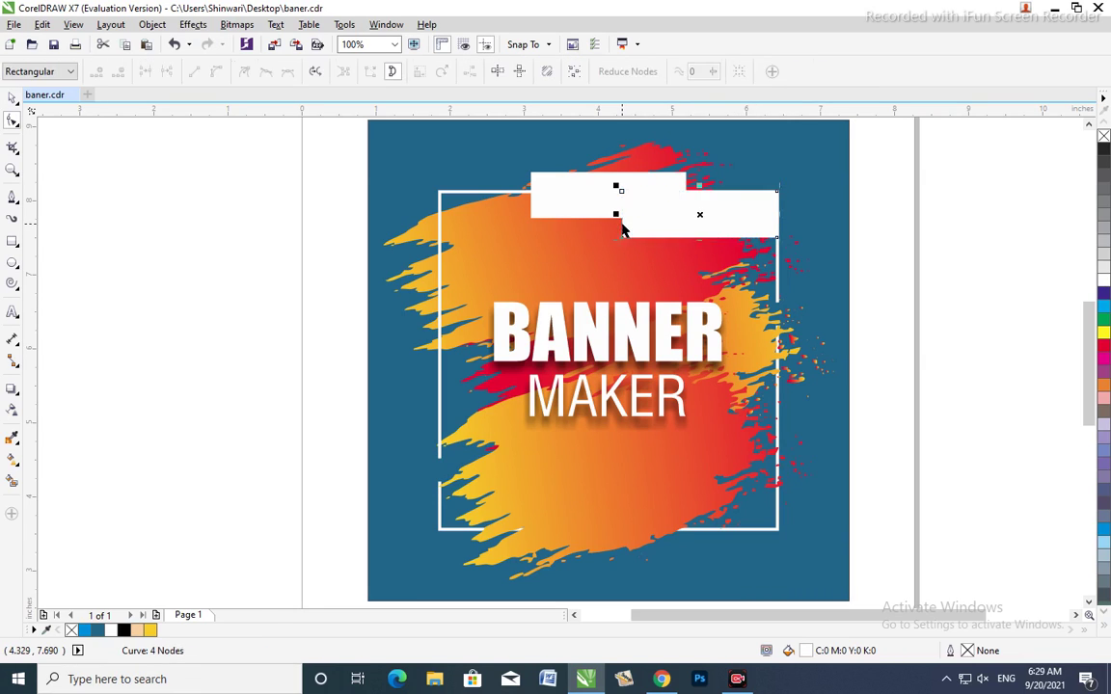
{"action": "left_click_drag", "start_coordinate": [618, 214], "coordinate": [739, 214]}
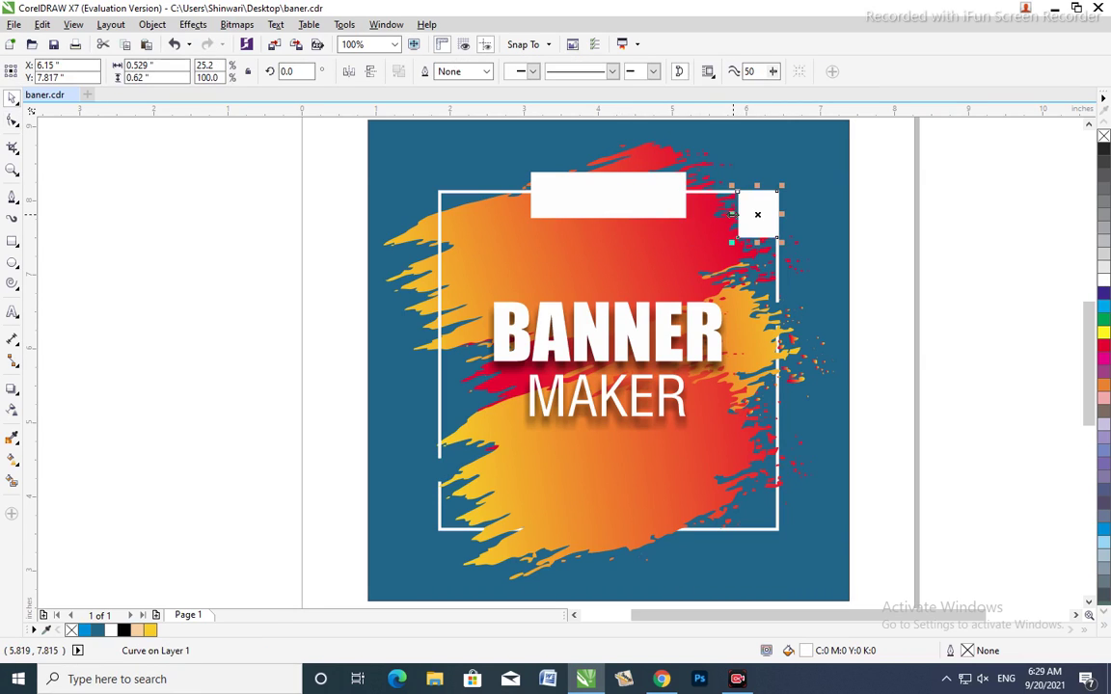
{"action": "double_click", "coordinate": [739, 238]}
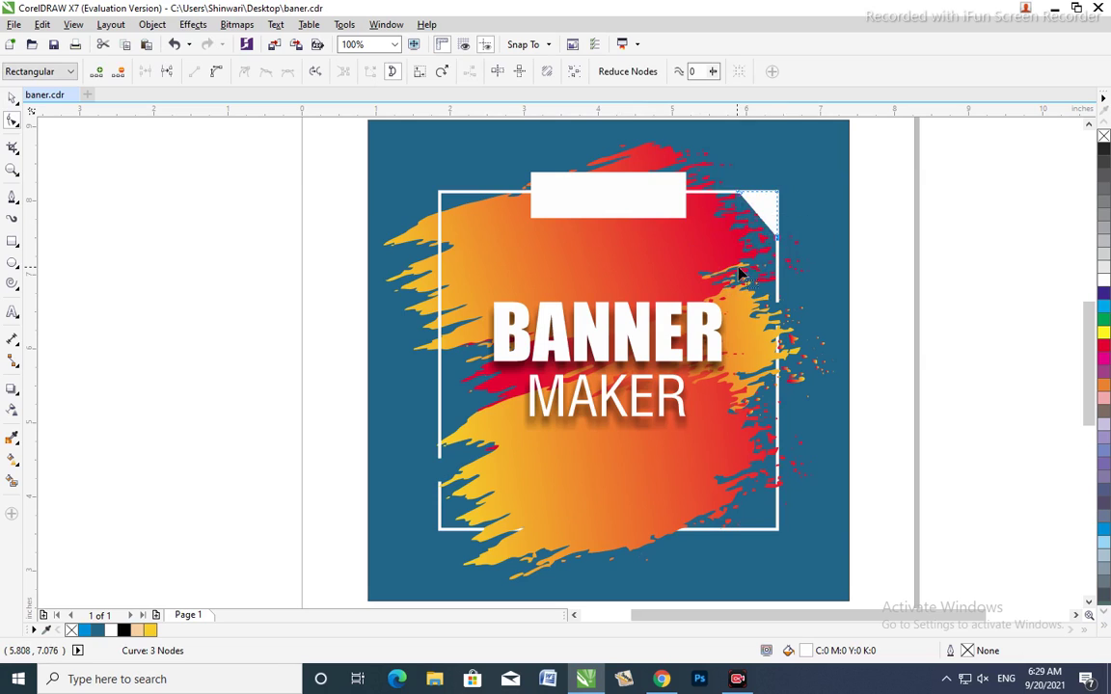
{"action": "key", "text": "space"}
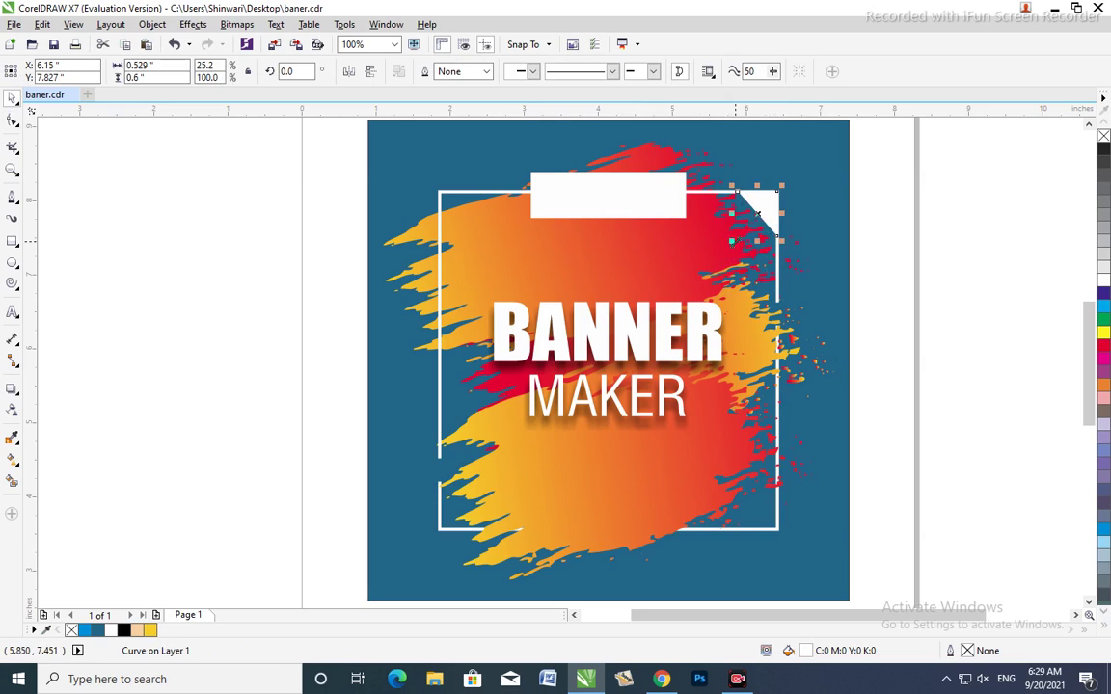
{"action": "left_click_drag", "start_coordinate": [731, 241], "coordinate": [738, 233]}
{"action": "mouse_move", "coordinate": [783, 187]}
{"action": "left_mouse_down"}
{"action": "mouse_move", "coordinate": [671, 314]}
{"action": "mouse_move", "coordinate": [718, 243]}
{"action": "left_mouse_up"}
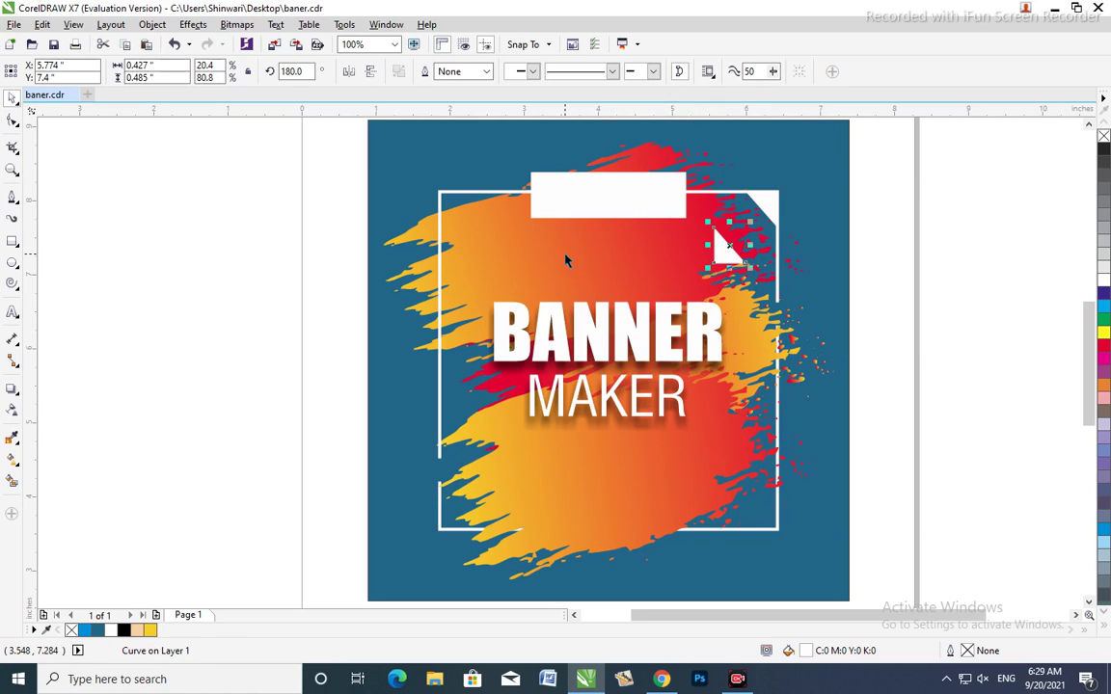
Step: Move a triangle copy to the frame's bottom-right corner
{"action": "left_click", "coordinate": [566, 261], "text": "shift"}
{"action": "left_click_drag", "start_coordinate": [733, 246], "coordinate": [759, 435]}
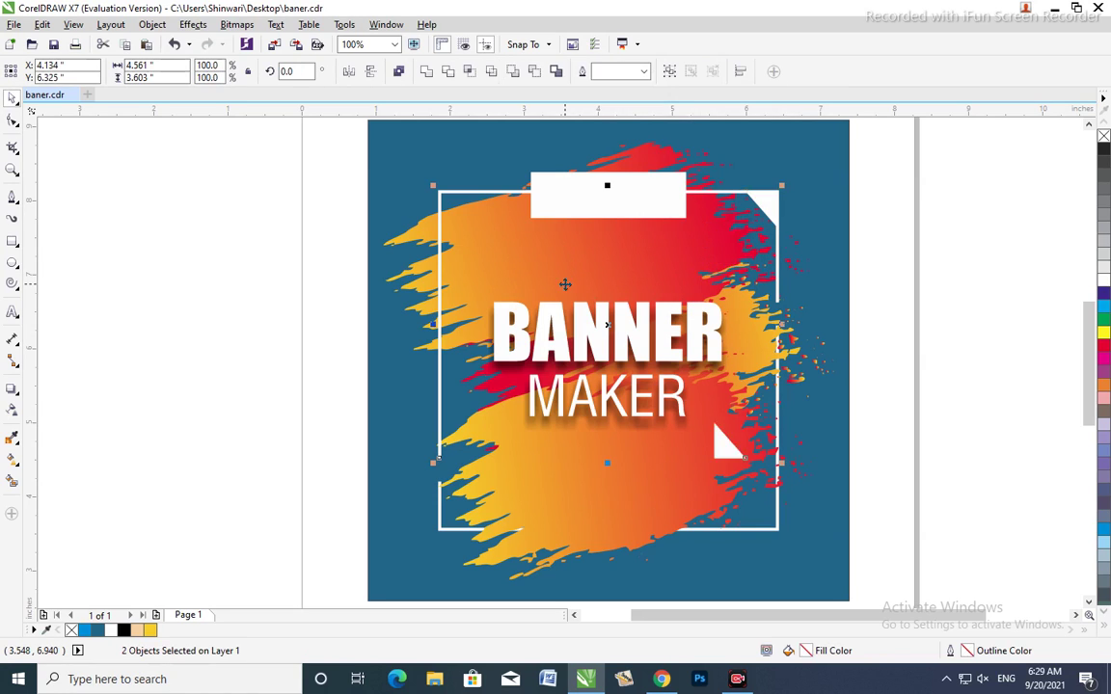
{"action": "left_click", "coordinate": [761, 439]}
{"action": "left_click", "coordinate": [786, 533], "text": "shift"}
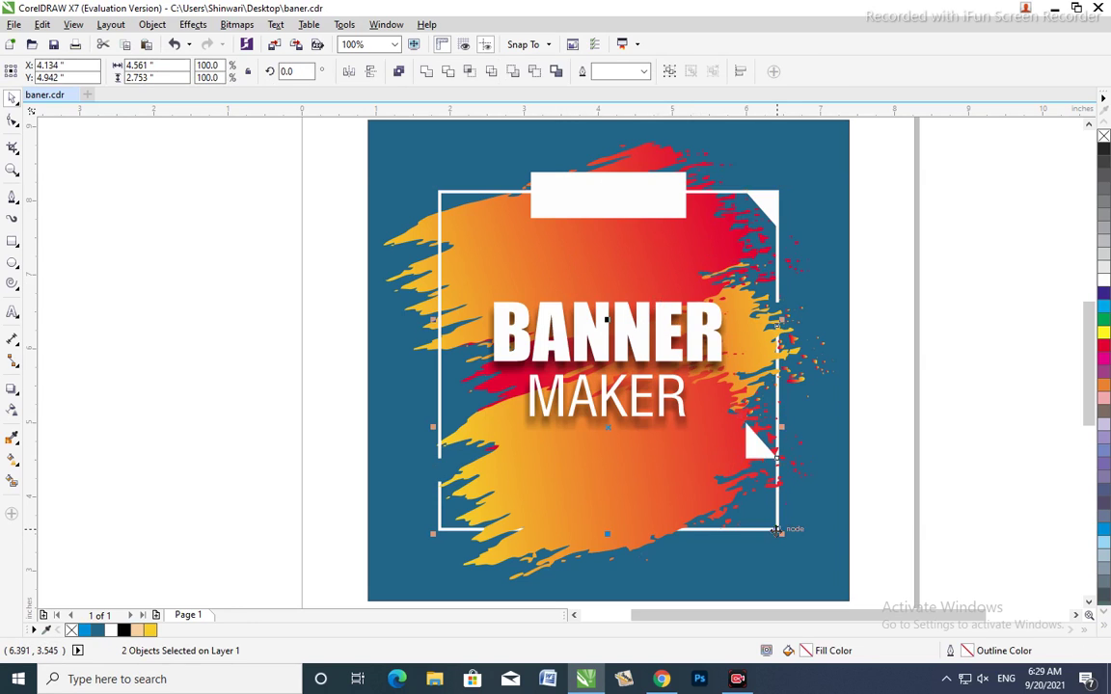
{"action": "key", "text": "b"}
{"action": "left_click", "coordinate": [751, 513]}
Step: Place a triangle at the frame's top-left corner and mirror both horizontally
{"action": "left_click", "coordinate": [773, 200], "text": "shift"}
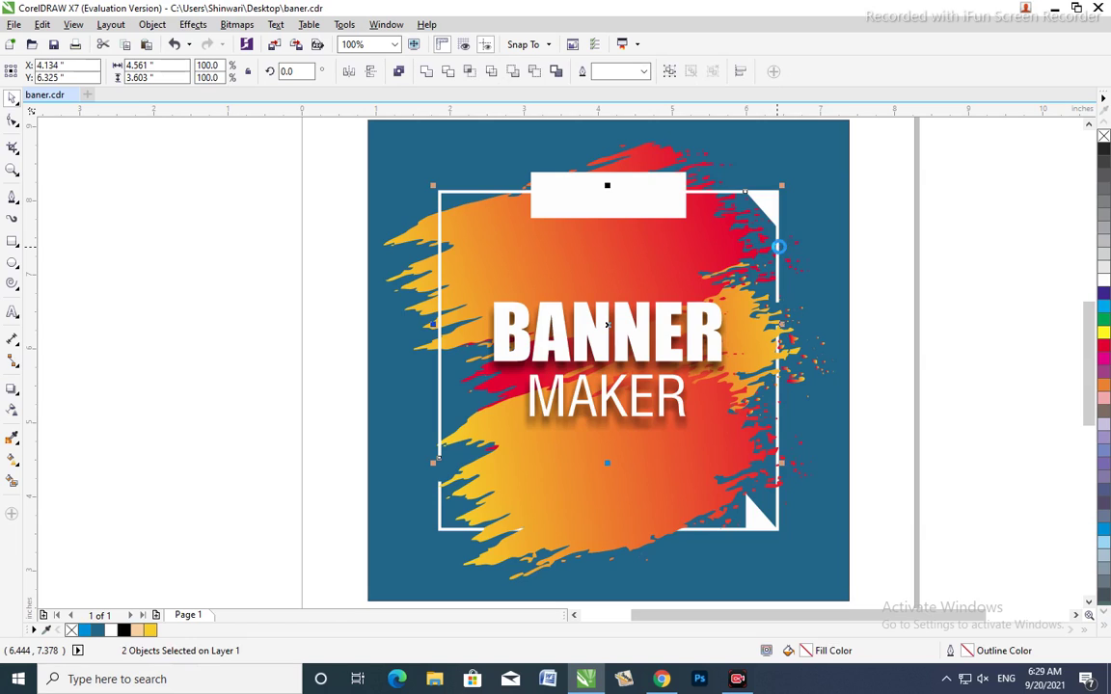
{"action": "left_click_drag", "start_coordinate": [778, 248], "coordinate": [441, 193]}
{"action": "left_click", "coordinate": [454, 205]}
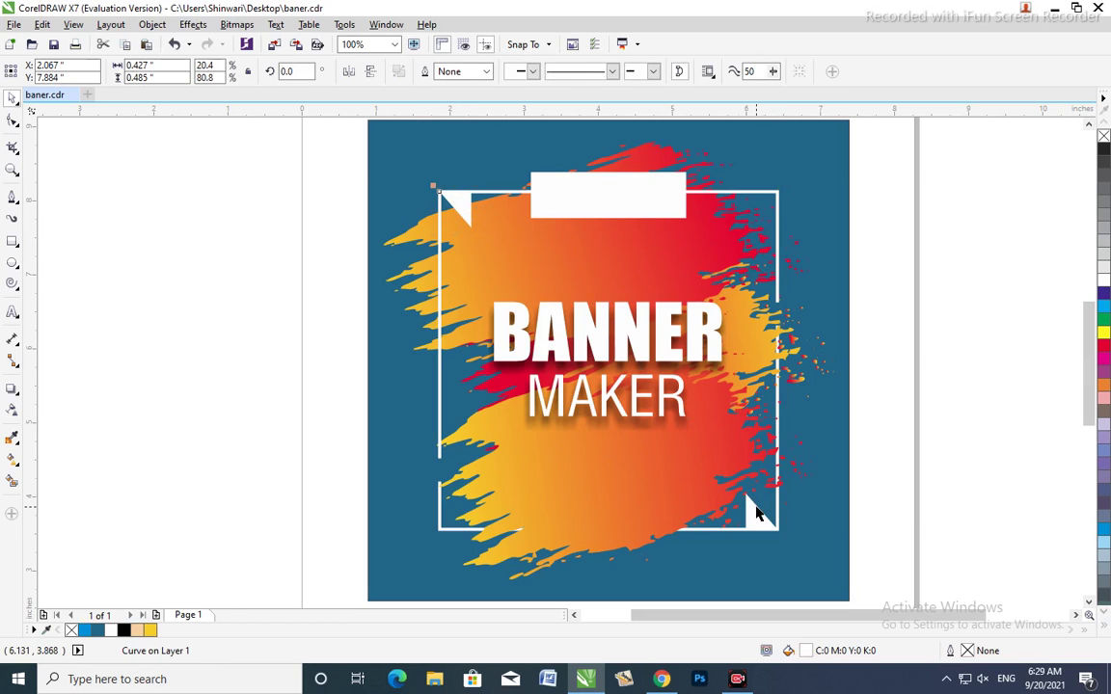
{"action": "left_click", "coordinate": [757, 513], "text": "shift"}
{"action": "left_click", "coordinate": [349, 70]}
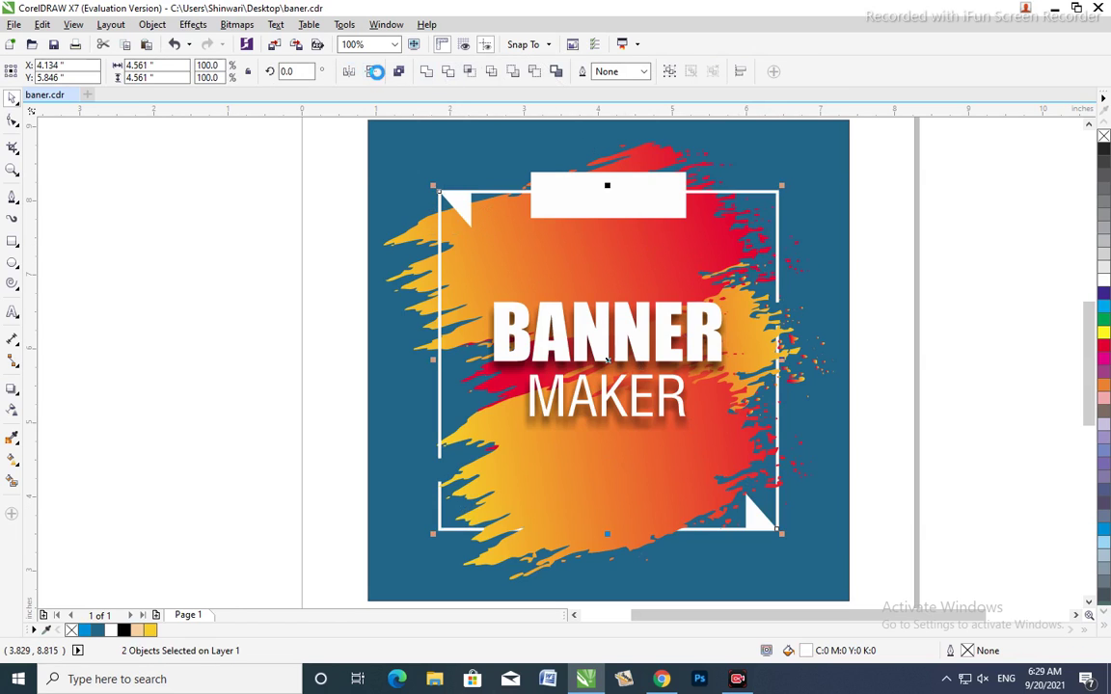
{"action": "left_click", "coordinate": [483, 212]}
Step: Rotate the top-left triangle 180° and flip the bottom-right one to face inward
{"action": "left_click", "coordinate": [453, 205]}
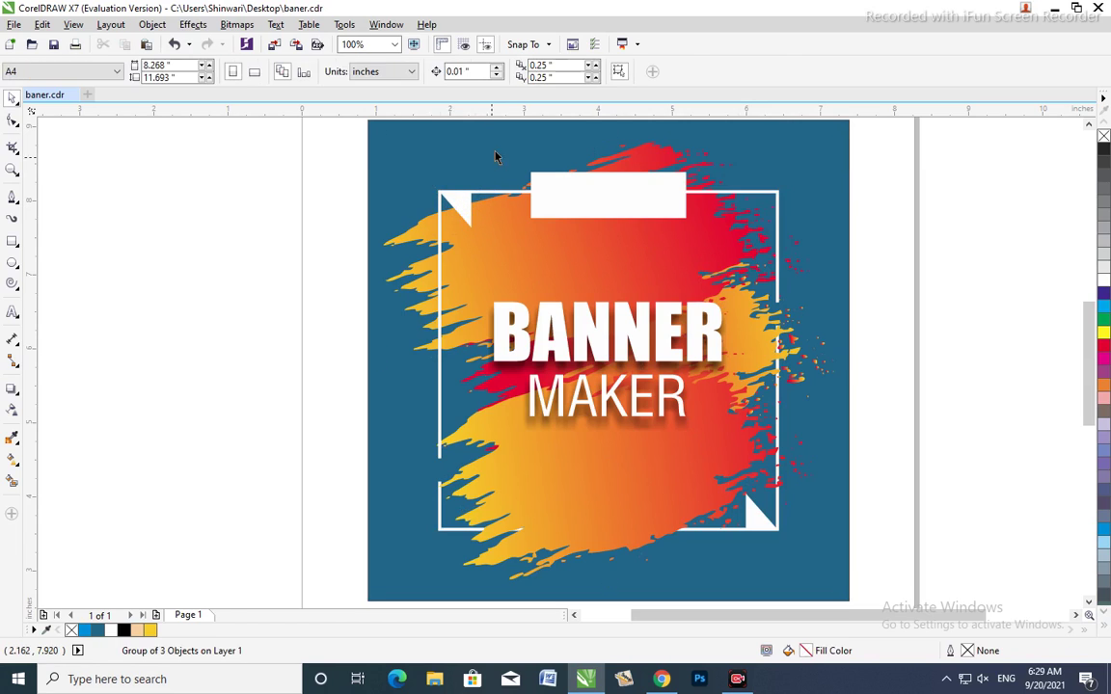
{"action": "left_click", "coordinate": [373, 72]}
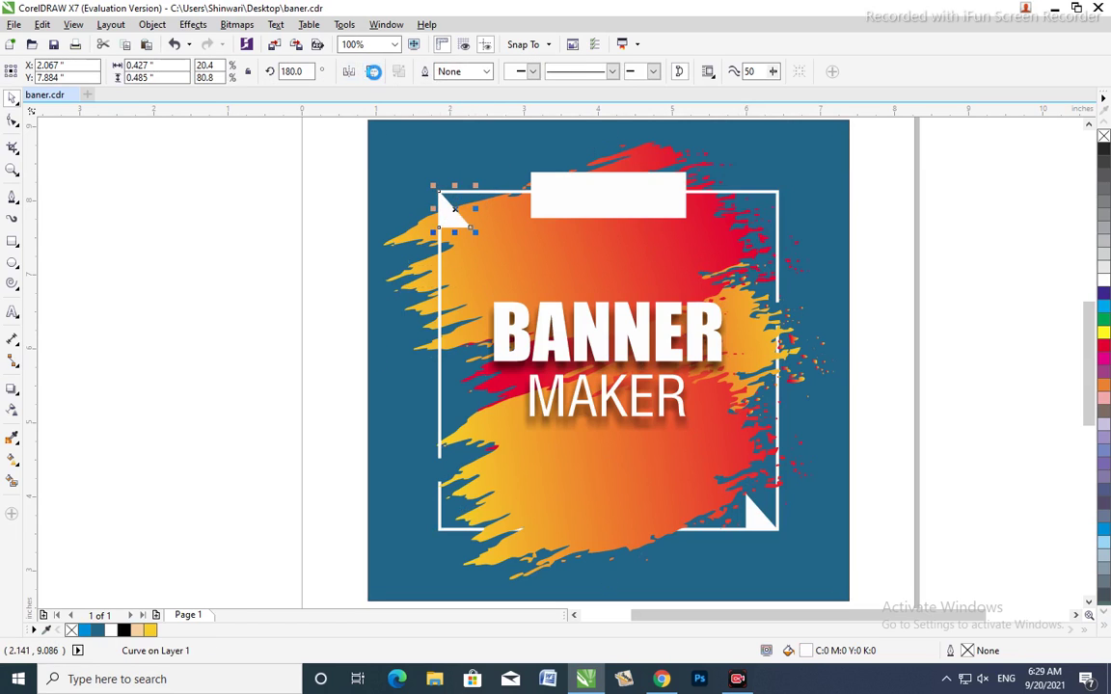
{"action": "left_click", "coordinate": [751, 508]}
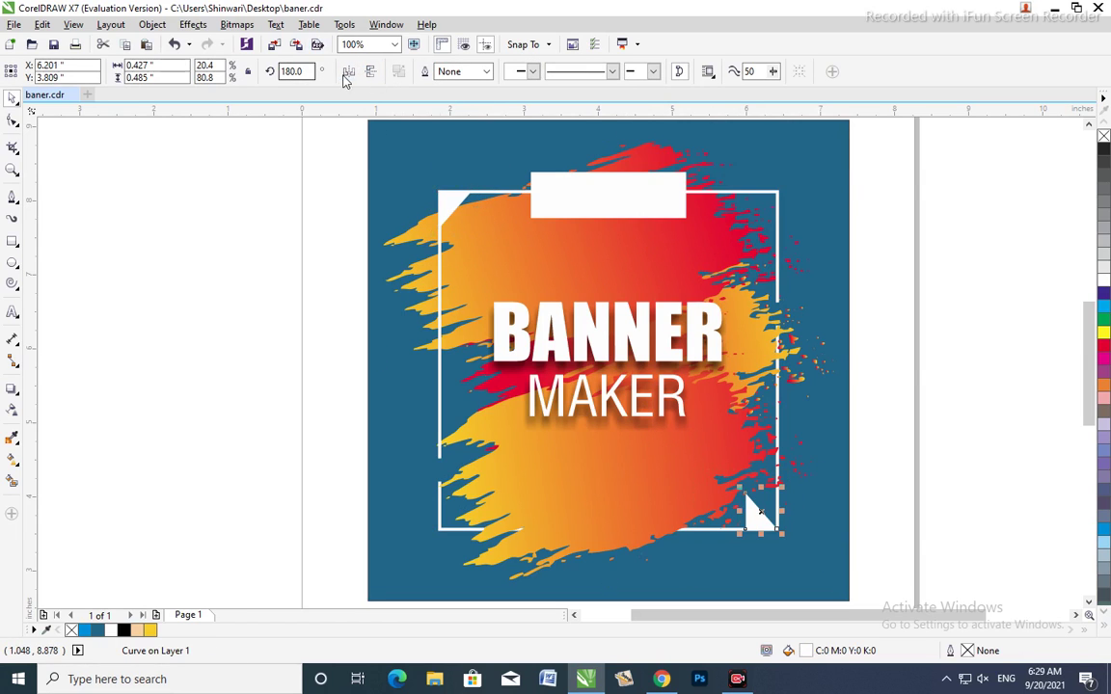
{"action": "left_click", "coordinate": [349, 71]}
{"action": "key", "text": "F10"}
{"action": "left_click", "coordinate": [654, 188]}
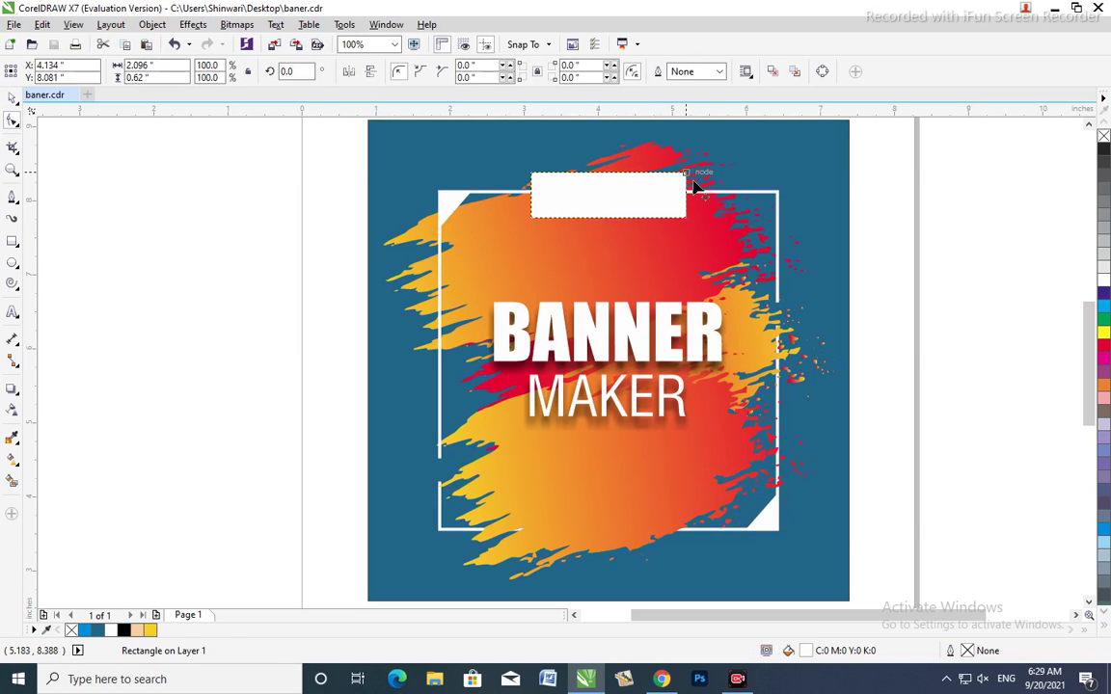
Step: Round the white top box's corners and scale it to about 85%
{"action": "left_click_drag", "start_coordinate": [687, 175], "coordinate": [687, 193]}
{"action": "key", "text": "Escape"}
{"action": "left_click", "coordinate": [656, 207]}
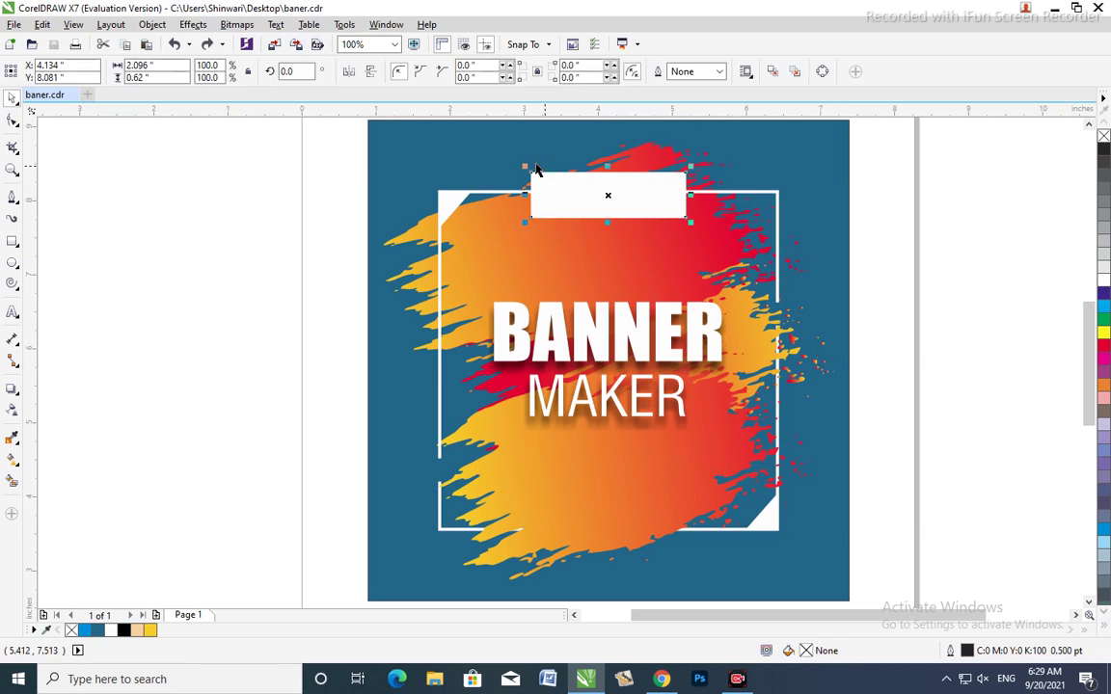
{"action": "scroll", "coordinate": [645, 164], "scroll_direction": "up", "scroll_amount": 5}
{"action": "left_click_drag", "start_coordinate": [782, 200], "coordinate": [753, 188]}
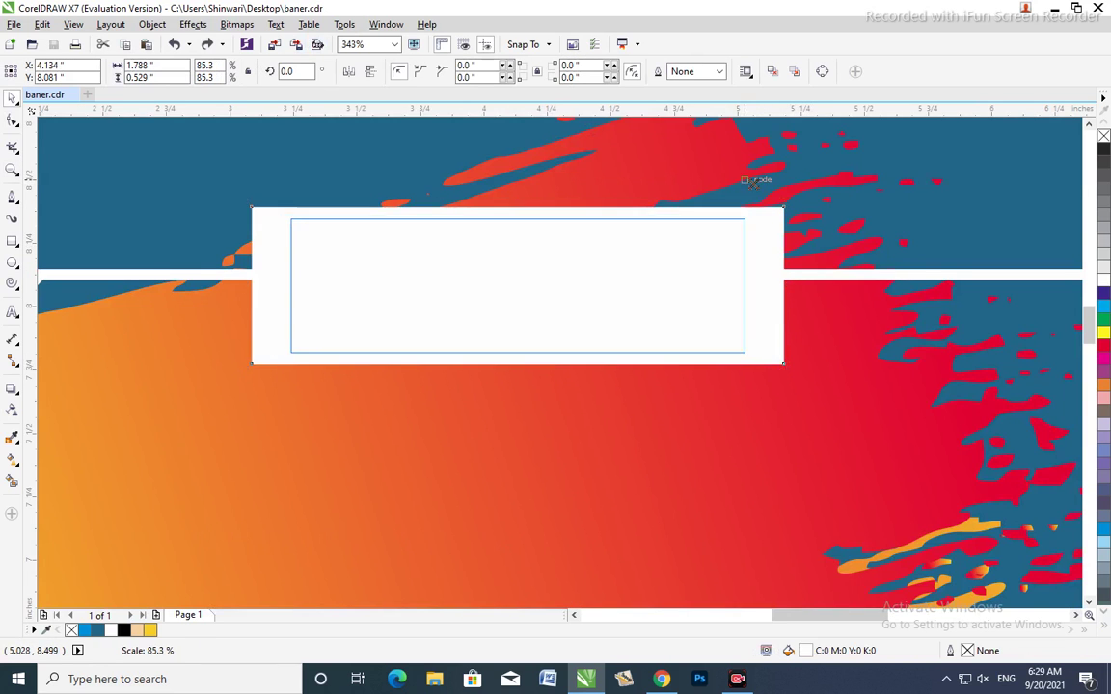
{"action": "key", "text": "Escape"}
{"action": "scroll", "coordinate": [755, 189], "scroll_direction": "down", "scroll_amount": 3}
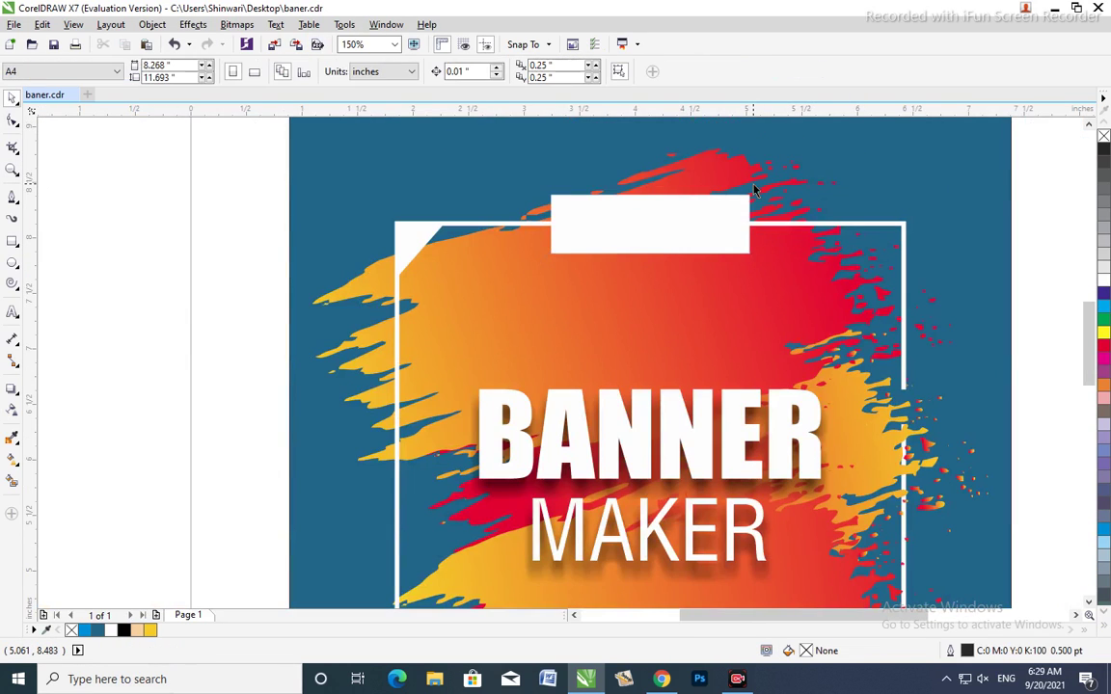
Step: Add LOGO text and centre it horizontally and vertically on the white box
{"action": "key", "text": "F8"}
{"action": "left_click", "coordinate": [570, 318]}
{"action": "type", "text": "L"}
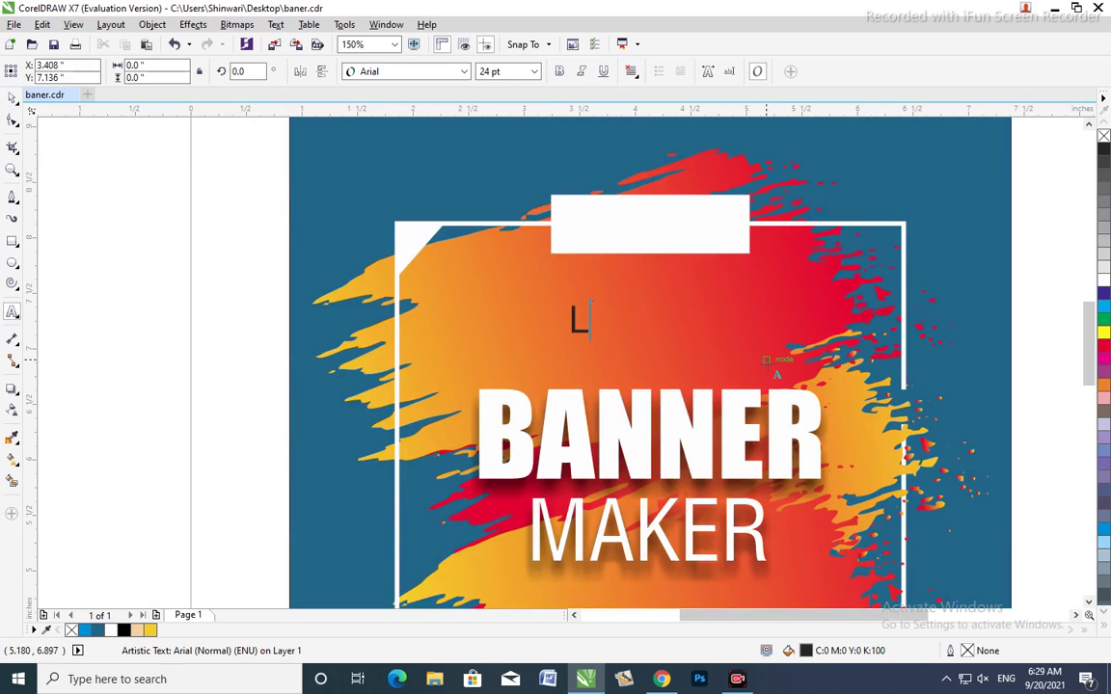
{"action": "type", "text": "OGO"}
{"action": "key", "text": "ctrl+space"}
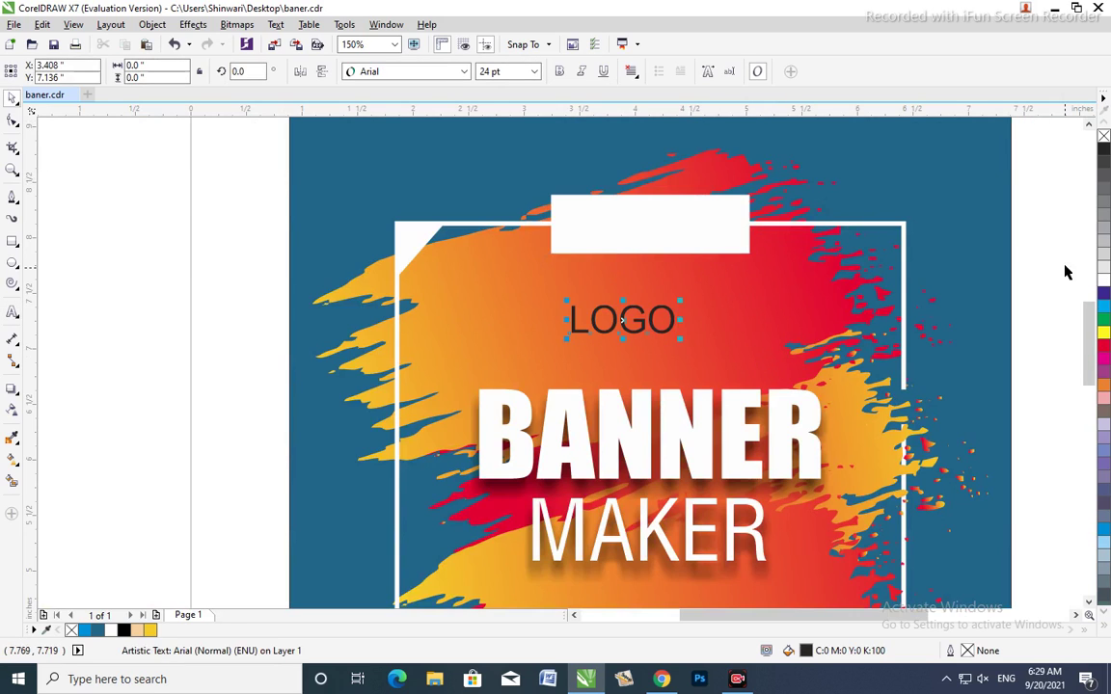
{"action": "left_click", "coordinate": [625, 320]}
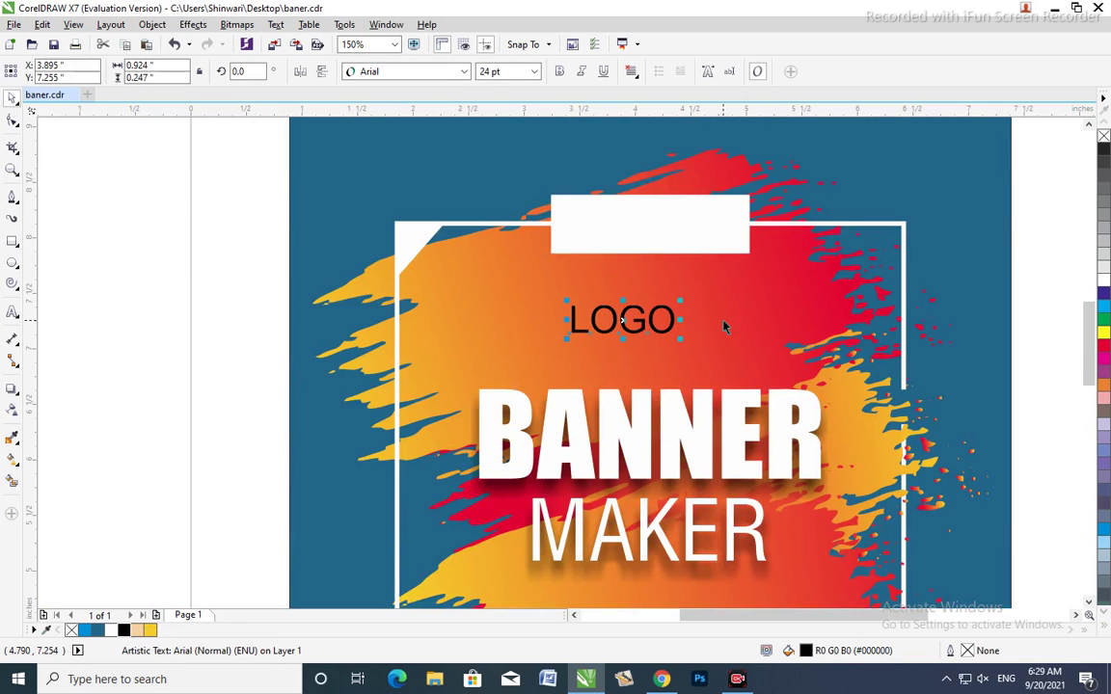
{"action": "left_click", "coordinate": [634, 239], "text": "shift"}
{"action": "key", "text": "c"}
{"action": "key", "text": "e"}
Step: Make the LOGO text bold and view the whole design
{"action": "left_click", "coordinate": [579, 212]}
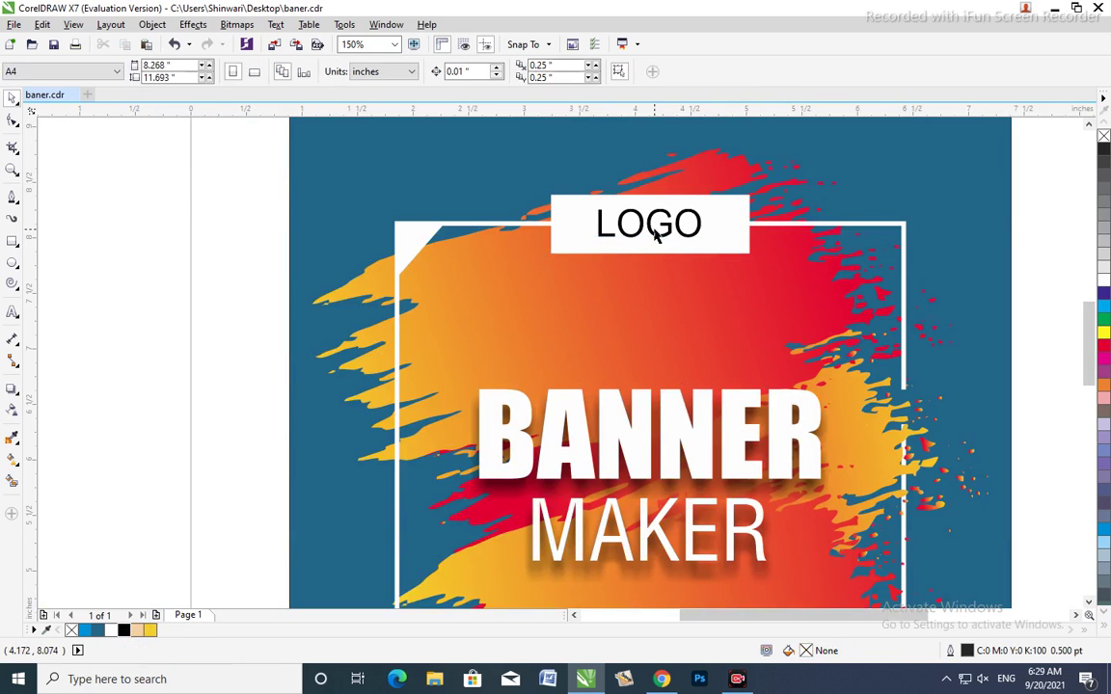
{"action": "left_click", "coordinate": [561, 70]}
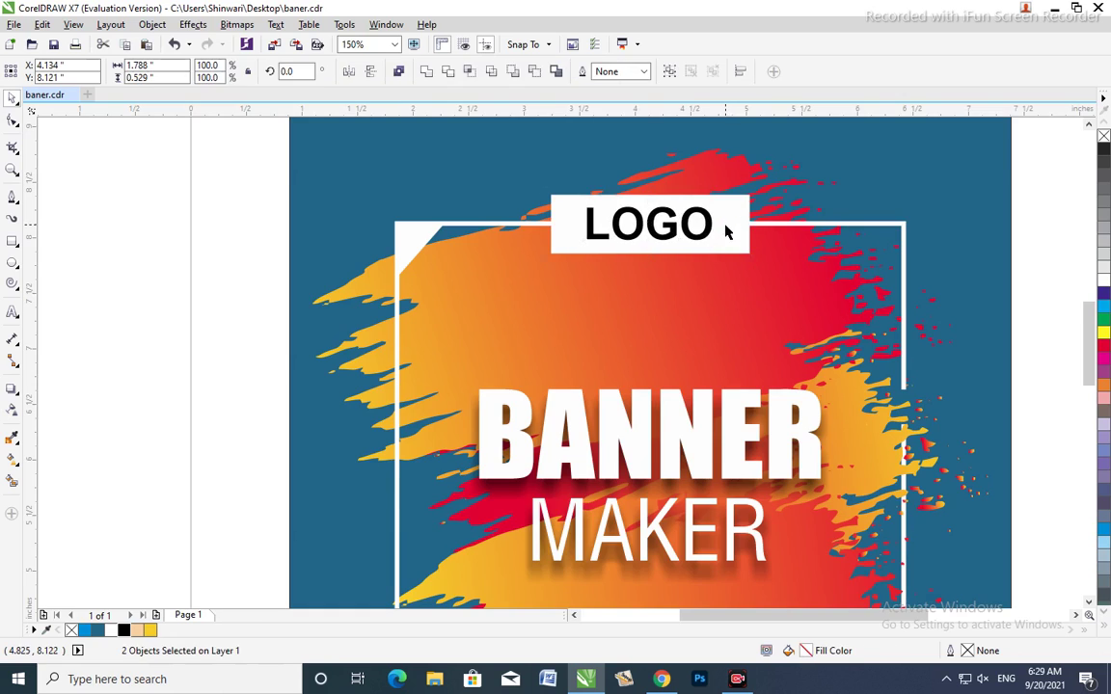
{"action": "key", "text": "F4"}
{"action": "key", "text": "Escape"}
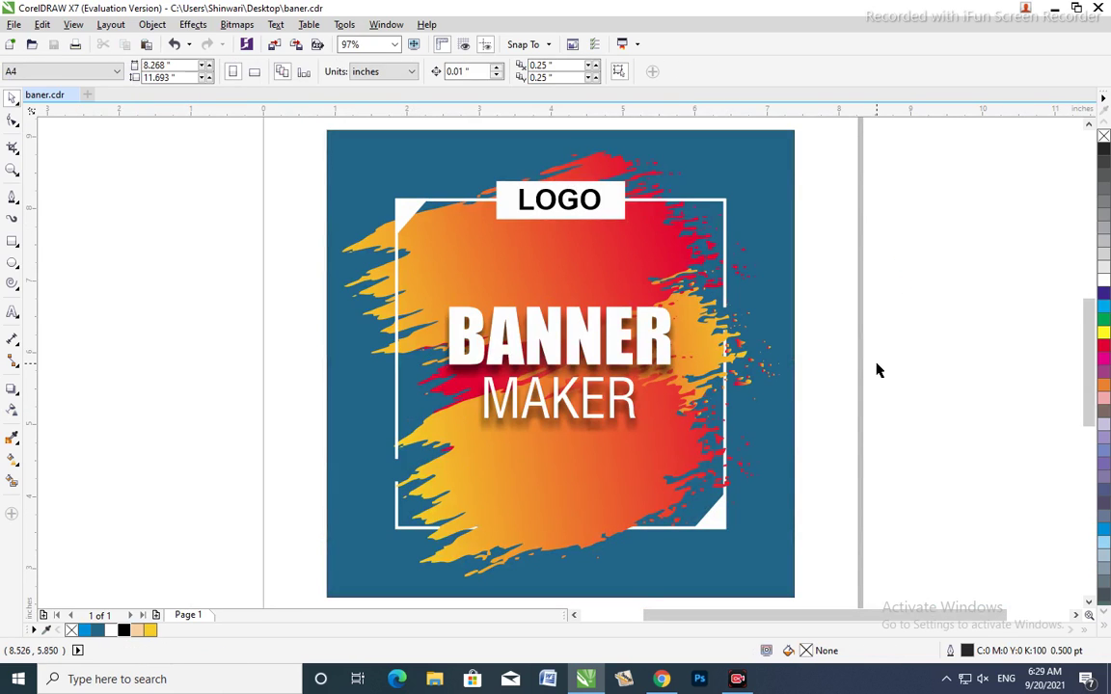
{"action": "key", "text": "F8"}
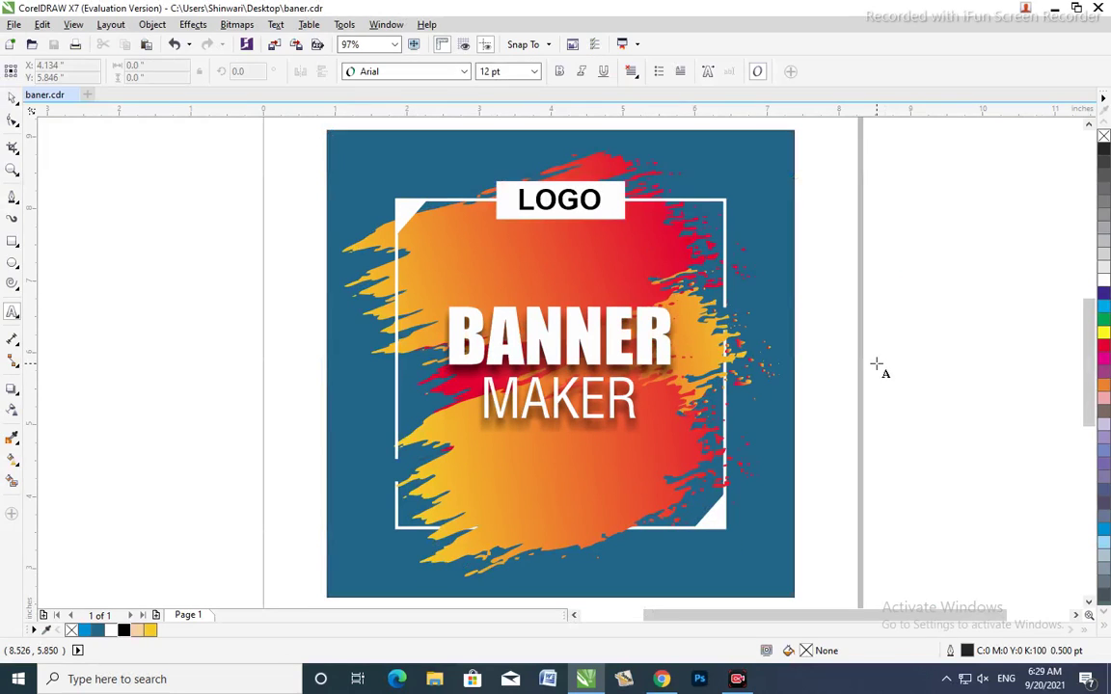
{"action": "key", "text": "F9"}
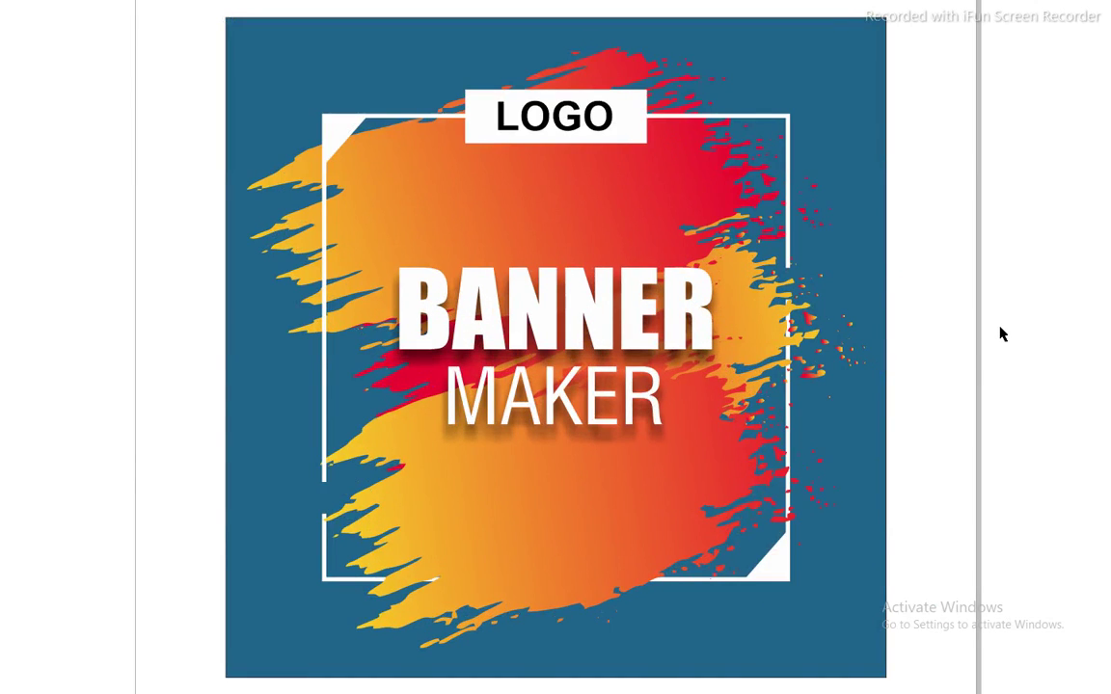
{"action": "left_click", "coordinate": [1000, 333]}
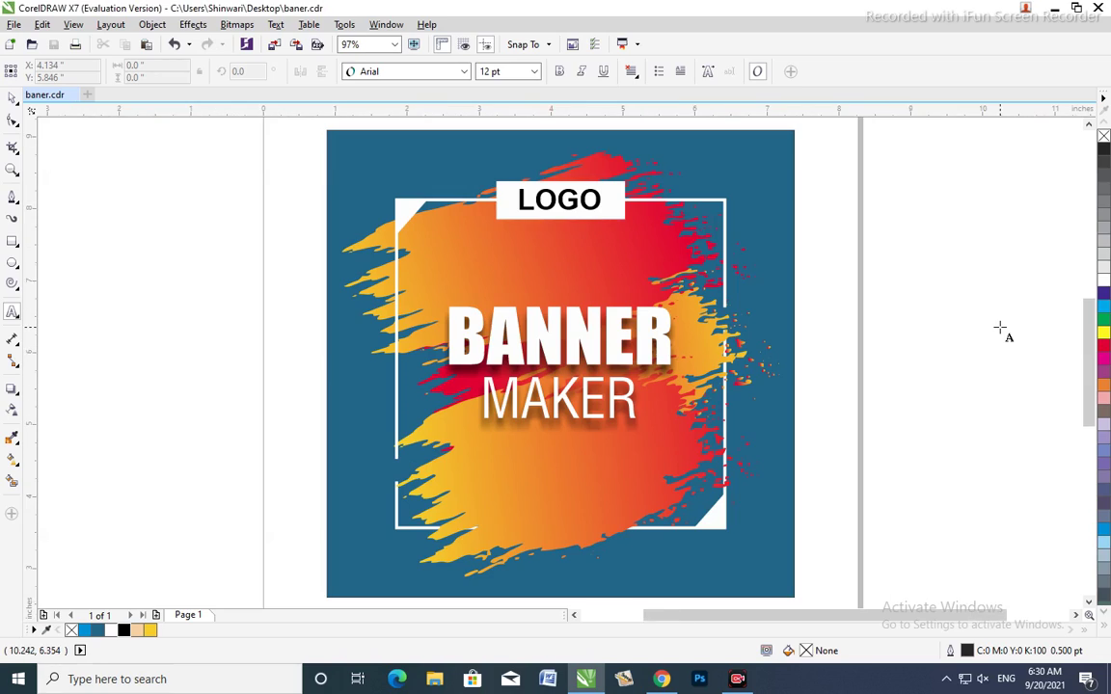
{"action": "key", "text": "F3"}
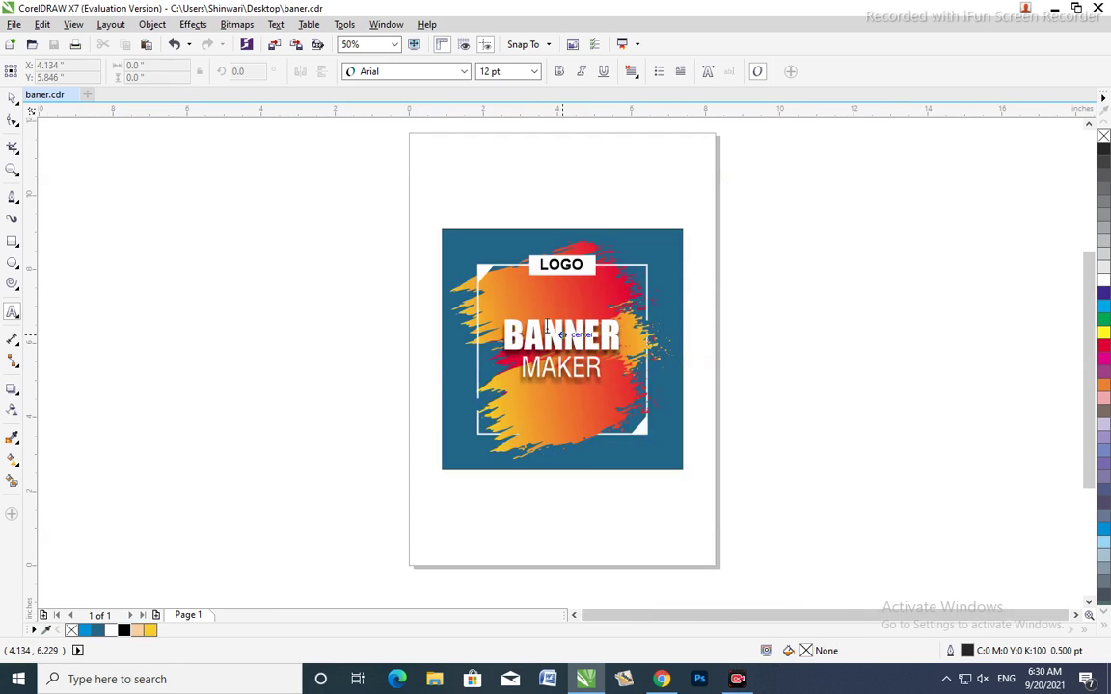
{"action": "key", "text": "space"}
{"action": "key", "text": "z"}
Step: Type PLEASE SUBSCRIBE MY CHANNEL and centre it horizontally on the banner
{"action": "left_click", "coordinate": [580, 517]}
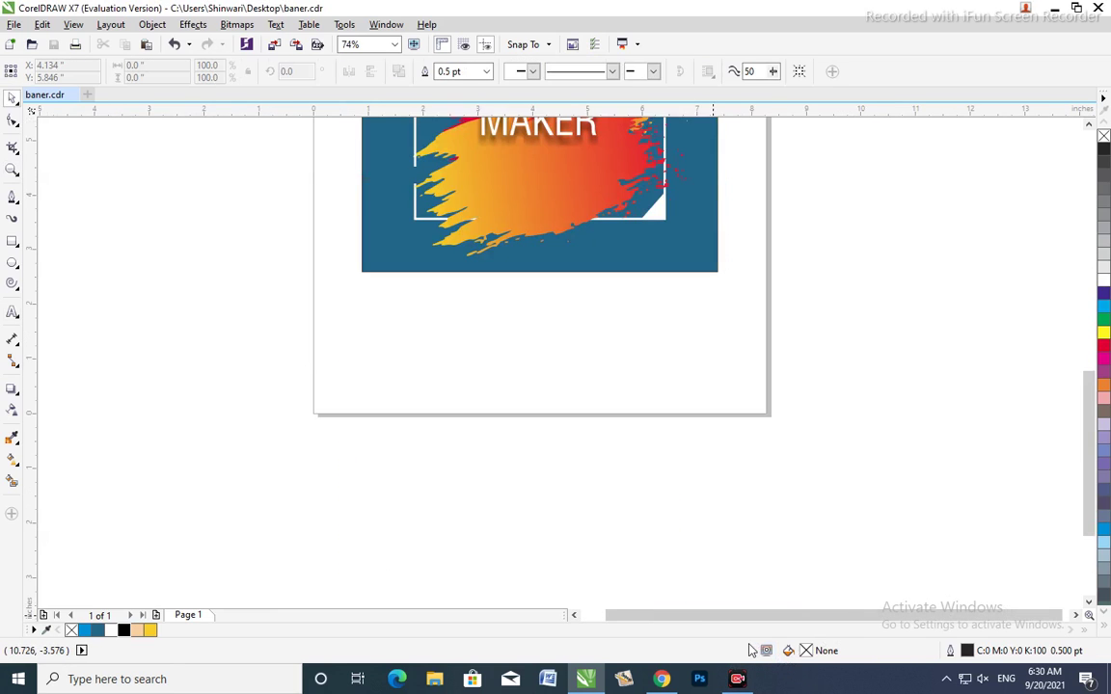
{"action": "key", "text": "F8"}
{"action": "left_click", "coordinate": [434, 365]}
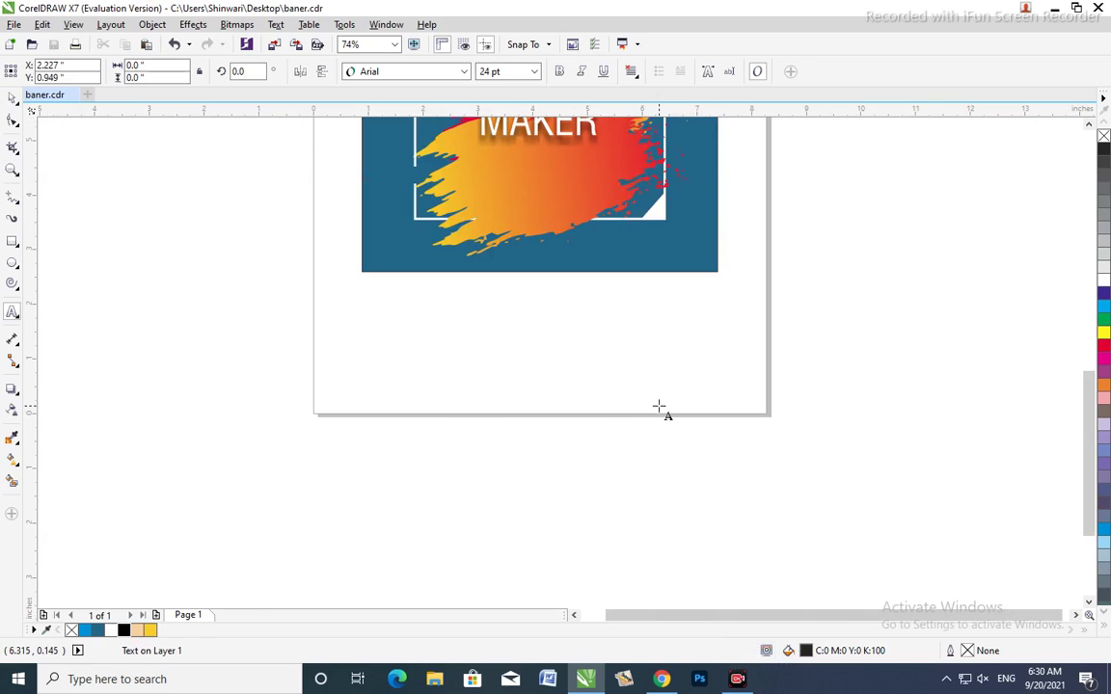
{"action": "type", "text": "PLEASE SUBSCRIBE"}
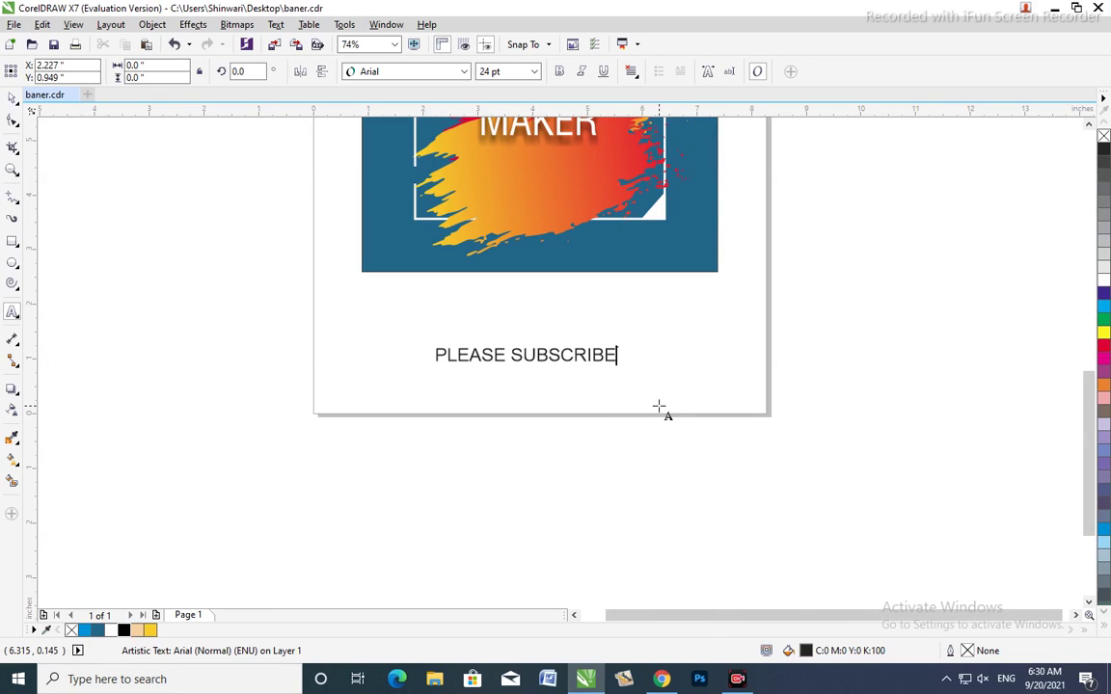
{"action": "type", "text": " MY CHAN"}
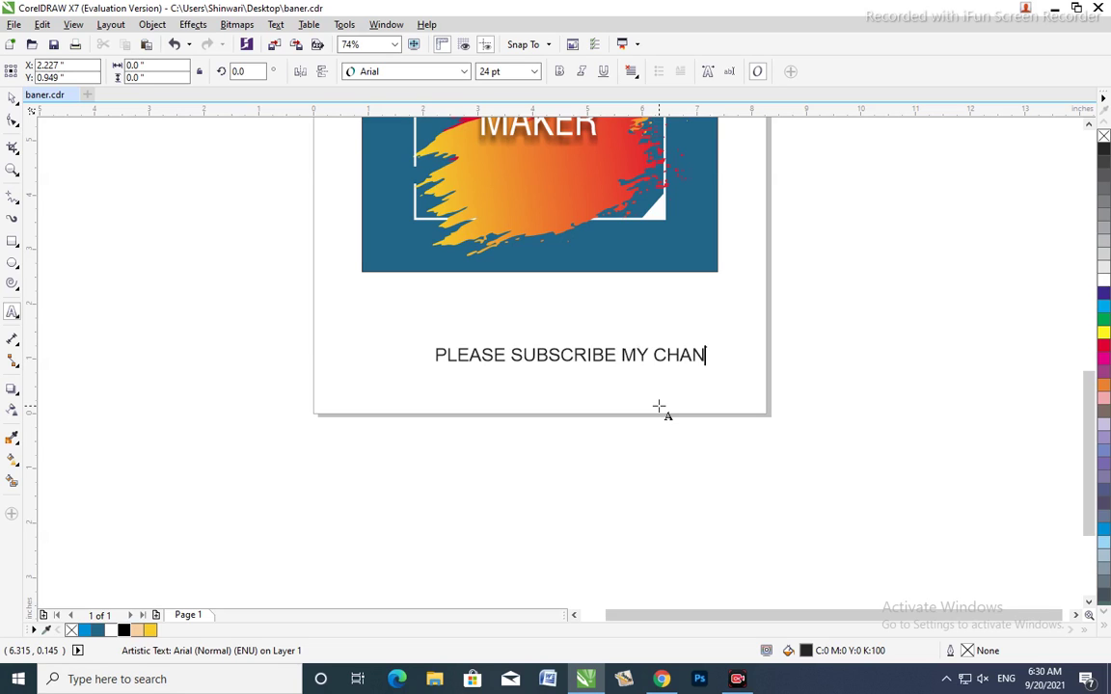
{"action": "type", "text": "EL"}
{"action": "key", "text": "ctrl+space"}
{"action": "key", "text": "ctrl+a"}
{"action": "key", "text": "c"}
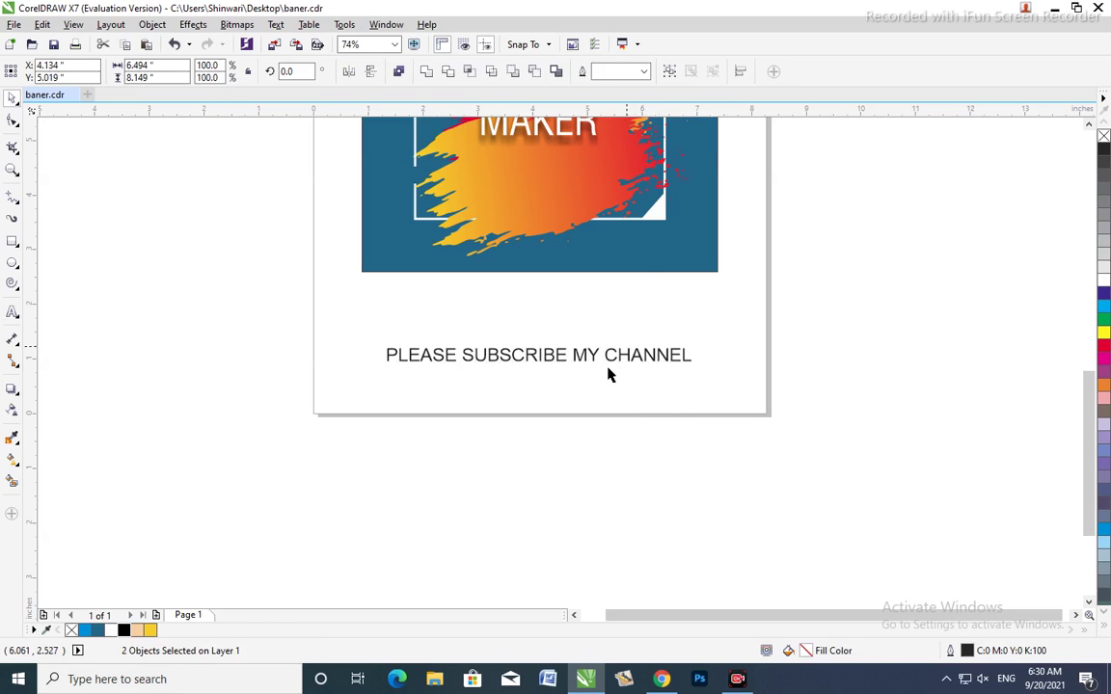
Step: Move the subscribe line under MAKER, shrink it to about 11 pt and make it white
{"action": "left_click", "coordinate": [613, 328]}
{"action": "mouse_move", "coordinate": [603, 359]}
{"action": "left_mouse_down"}
{"action": "mouse_move", "coordinate": [587, 282]}
{"action": "mouse_move", "coordinate": [593, 168]}
{"action": "left_mouse_up"}
{"action": "key", "text": "F2"}
{"action": "left_click_drag", "start_coordinate": [759, 111], "coordinate": [386, 256]}
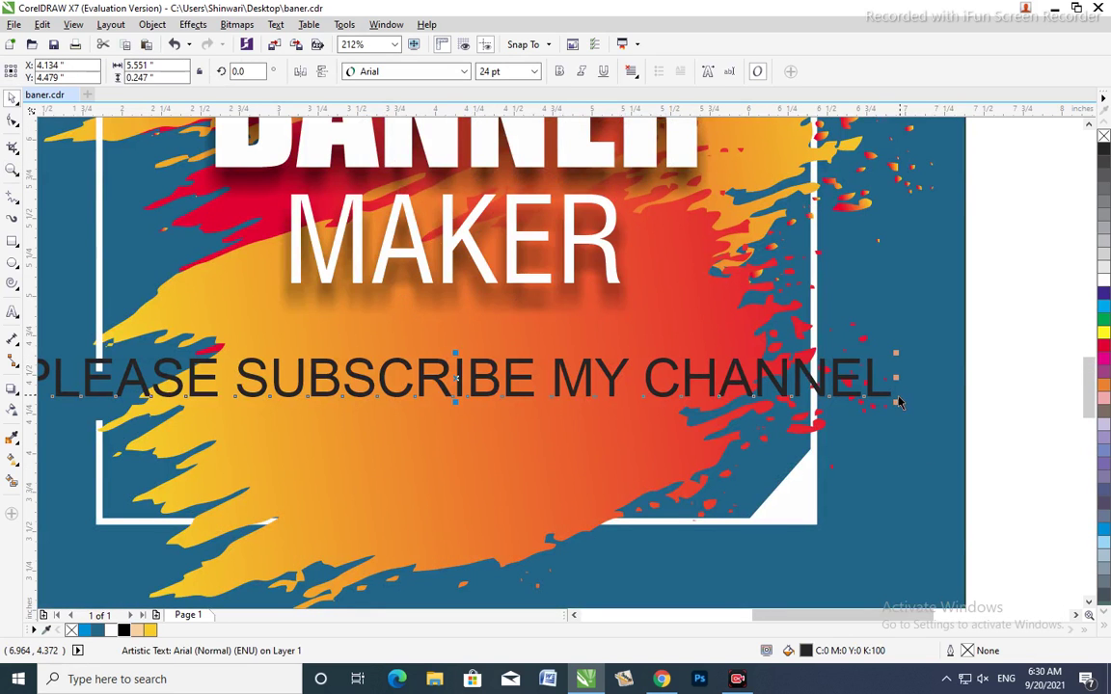
{"action": "left_click_drag", "start_coordinate": [897, 405], "coordinate": [662, 450]}
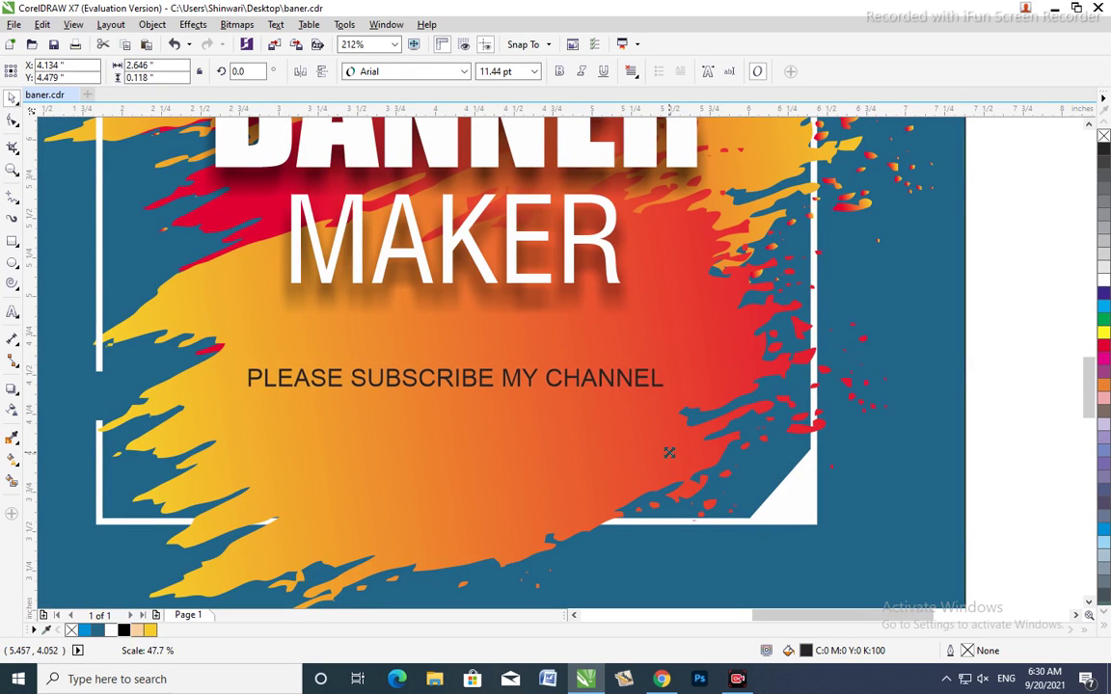
{"action": "left_click", "coordinate": [995, 309]}
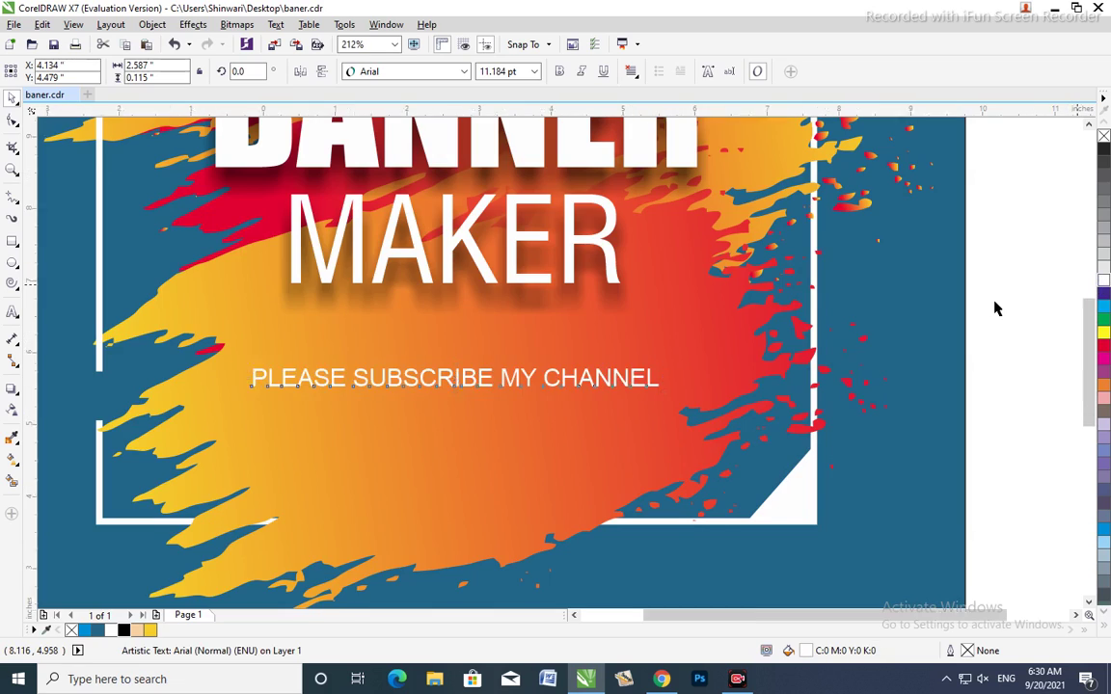
{"action": "key", "text": "F4"}
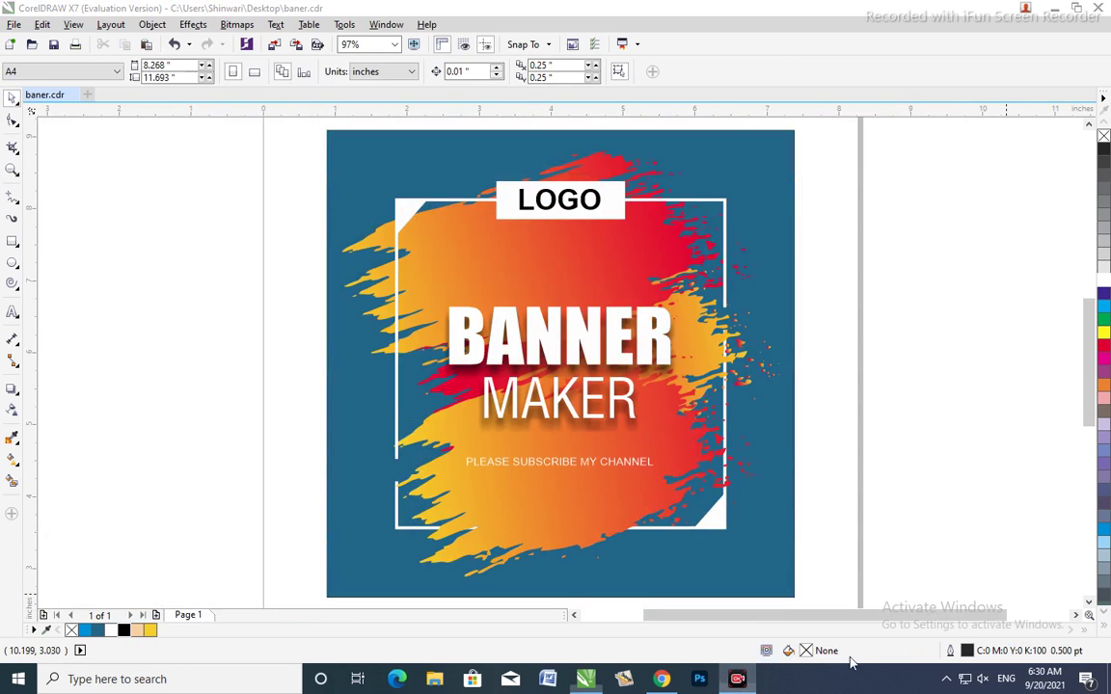